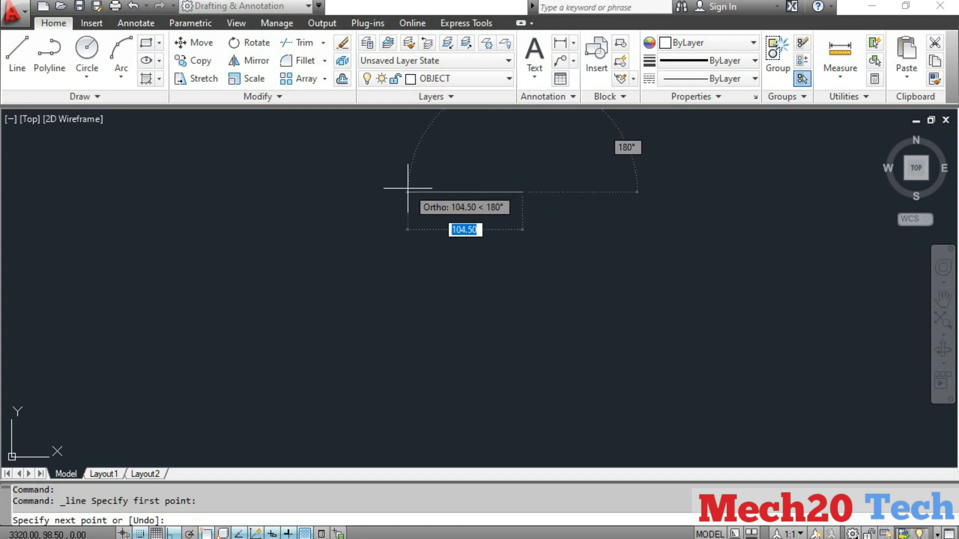
Draw a horizontal line 36 mm long extending left from the picked start point.
type("36")
key("Return")
key("Escape")
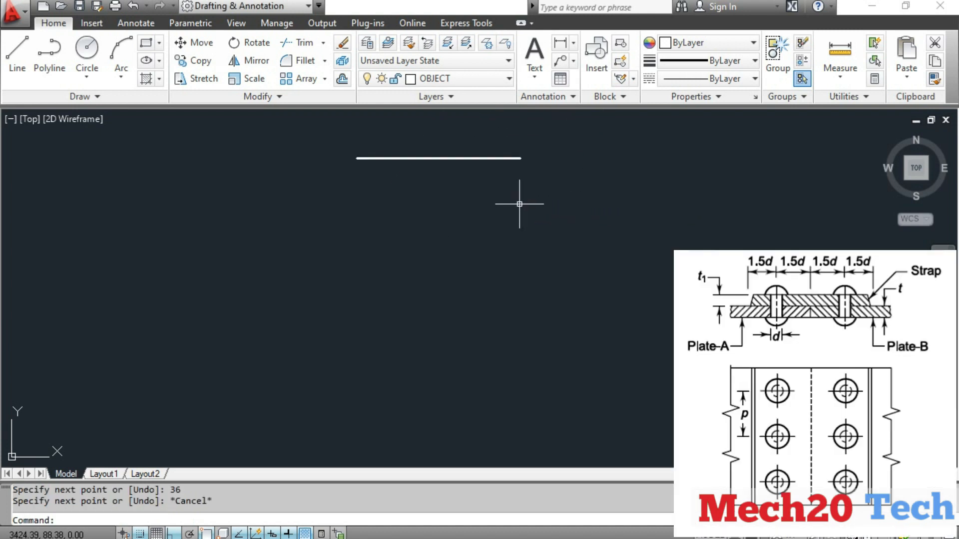
Draw a circle of radius 16.8 mm centred on the right endpoint of the 36 mm line.
middle_click_drag(518, 203, 508, 275)
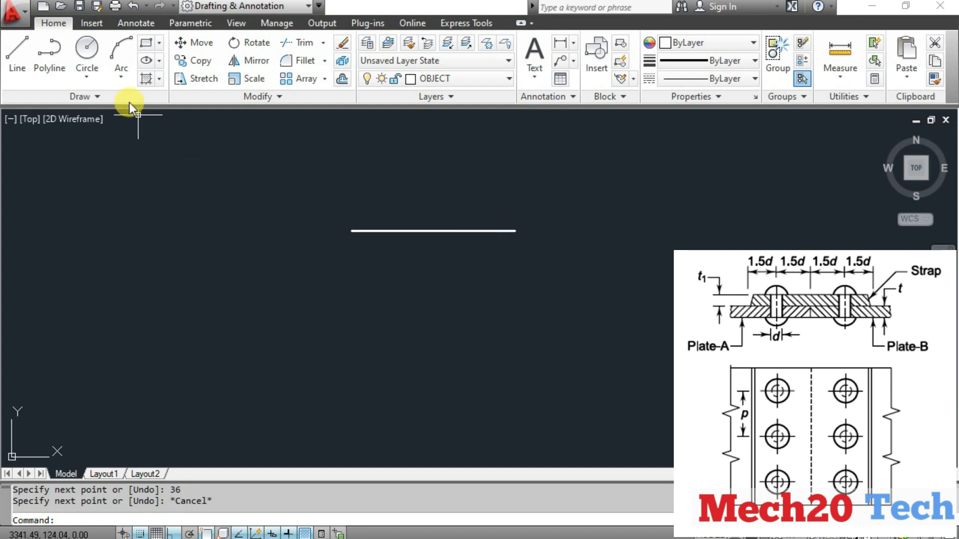
left_click(88, 47)
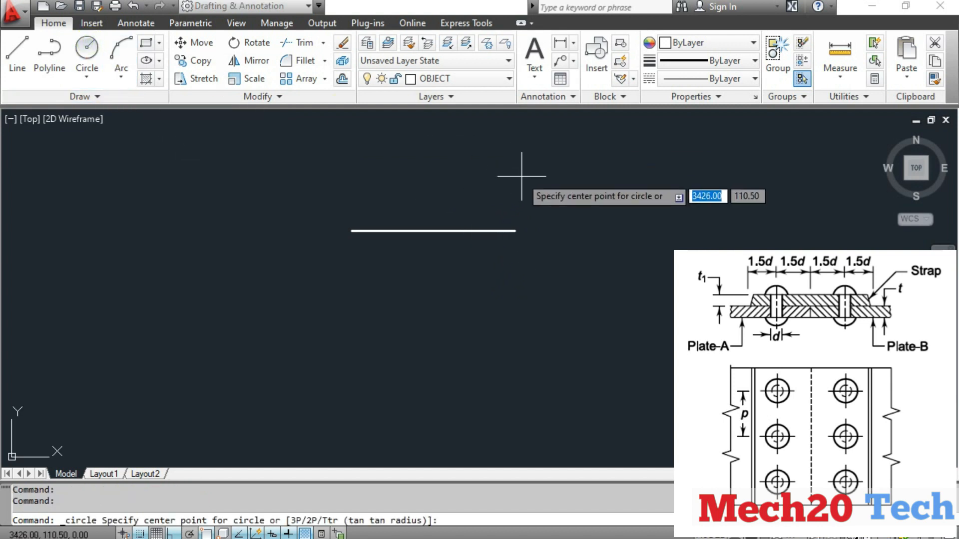
left_click(515, 231)
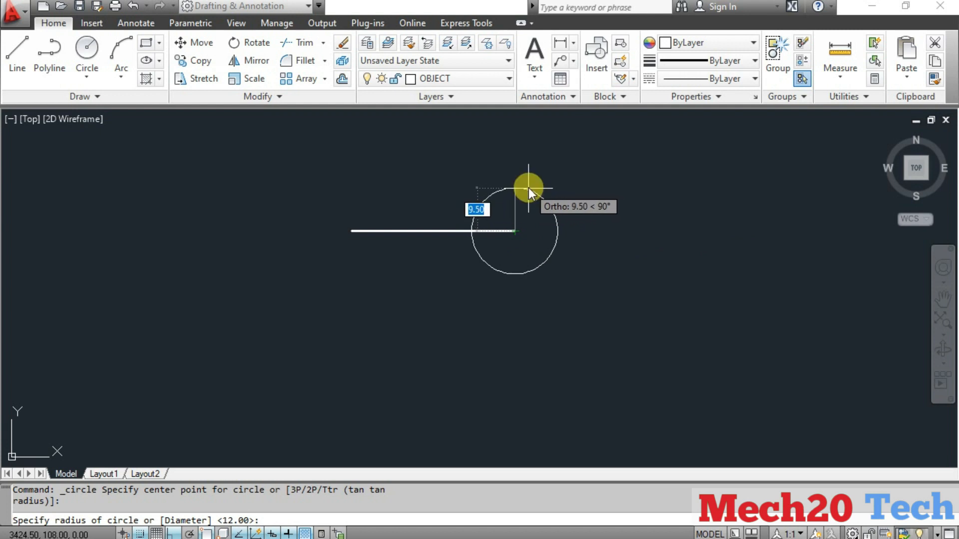
type("16.")
key("Return")
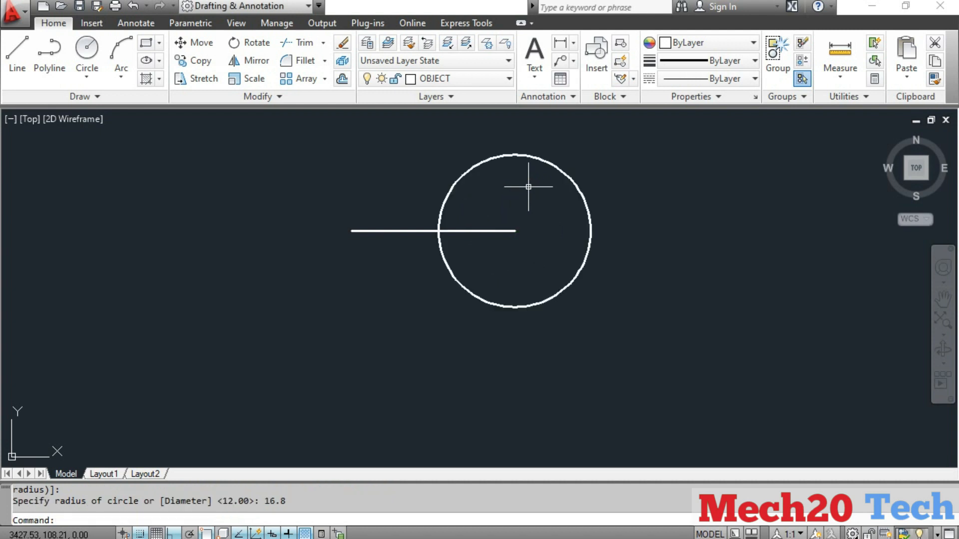
key("Escape")
key("Escape")
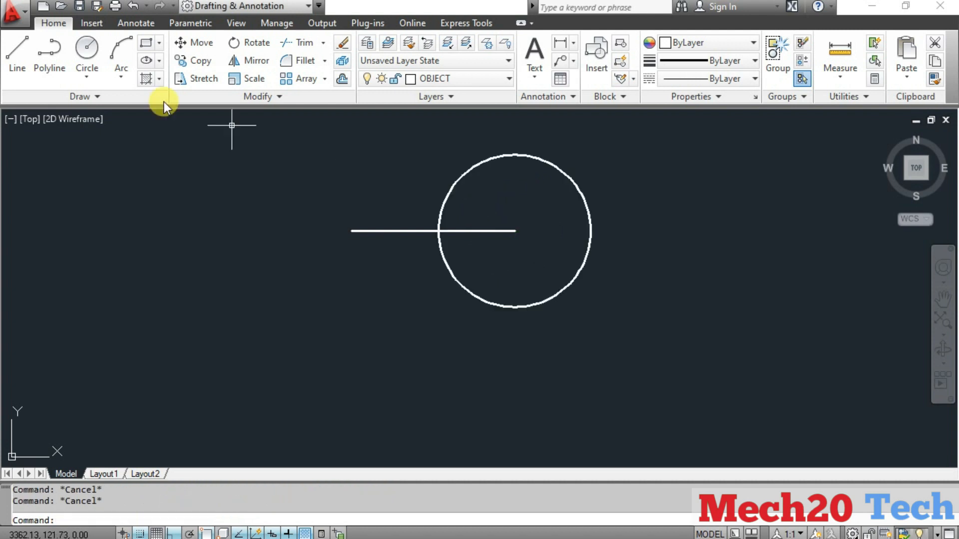
Draw a horizontal line from the circle's centre to its right quadrant point.
left_click(17, 50)
left_click(514, 231)
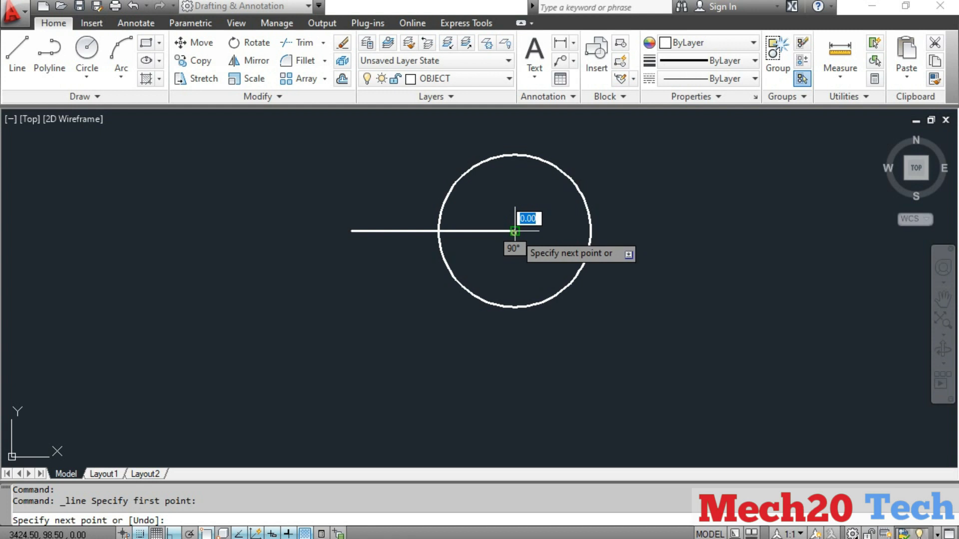
left_click(591, 230)
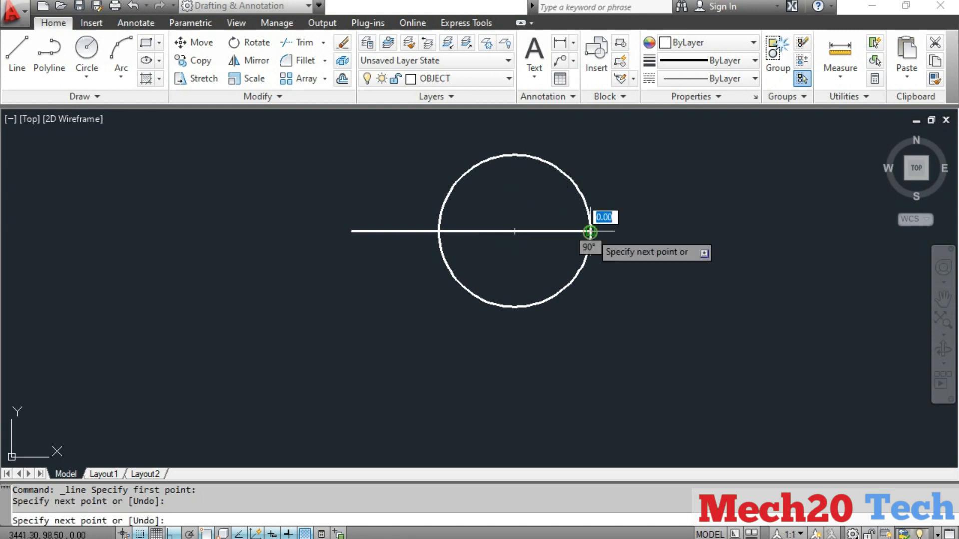
key("Escape")
key("Escape")
Trim away the lower half of the circle below the horizontal line, leaving the upper semicircle as the rivet head.
type("trim")
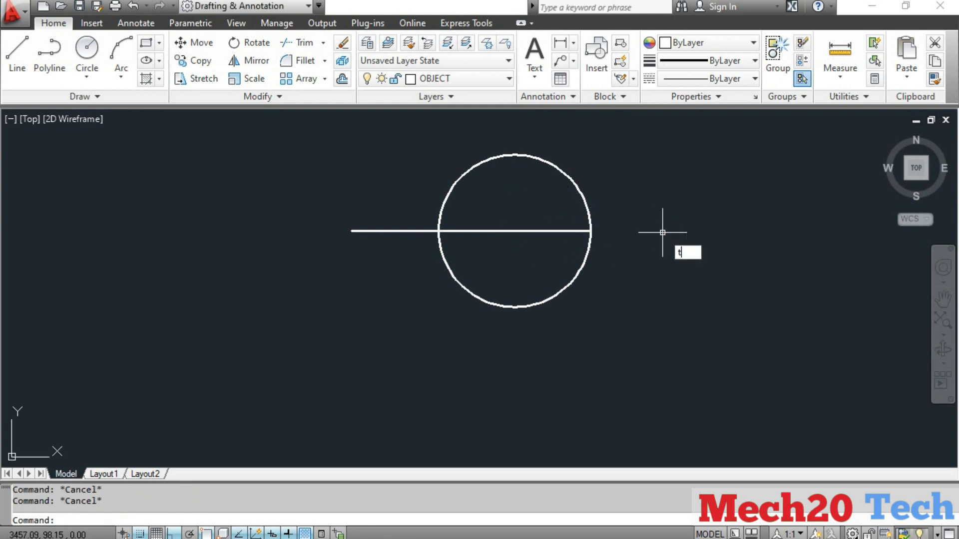
key("Return")
key("Return")
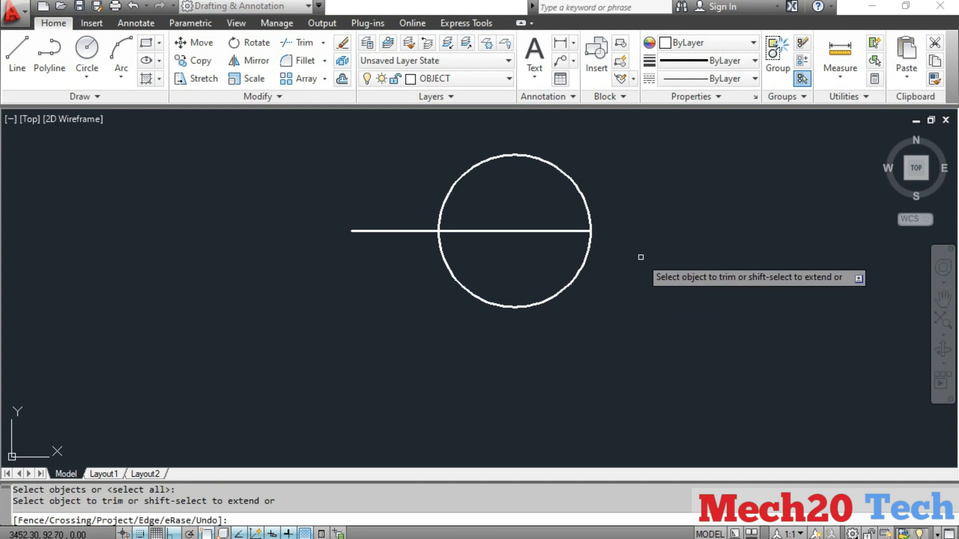
left_click(565, 288)
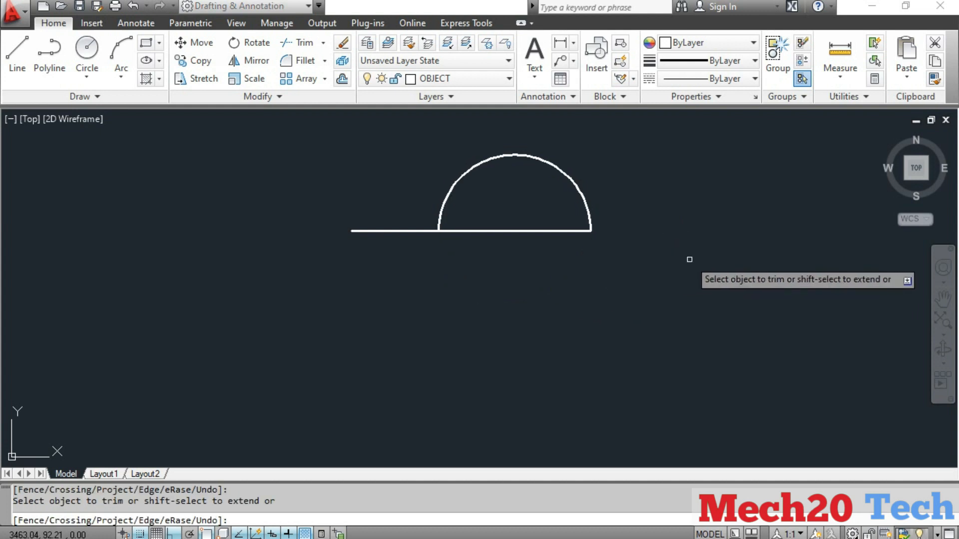
key("Escape")
key("Escape")
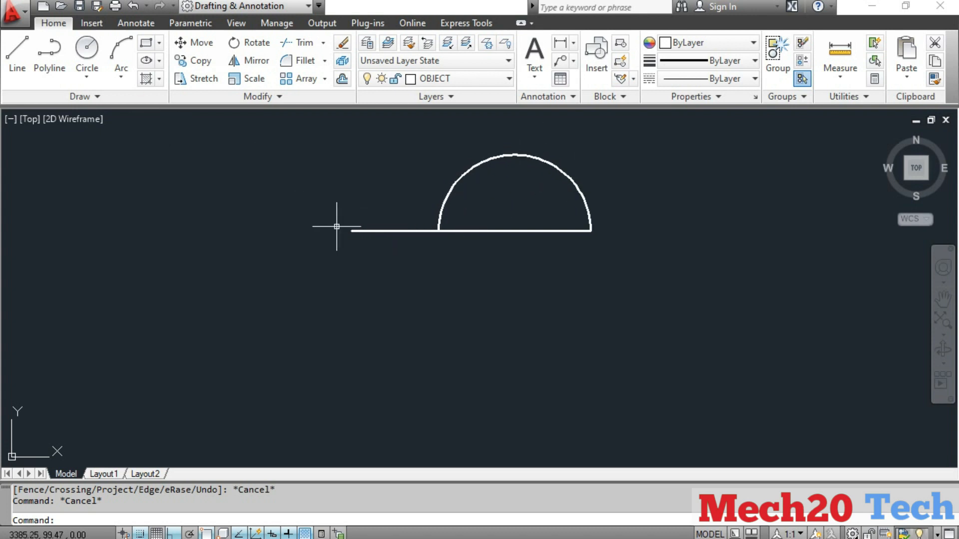
Delete the short horizontal line between the semicircle's centre and its right end.
left_click(472, 231)
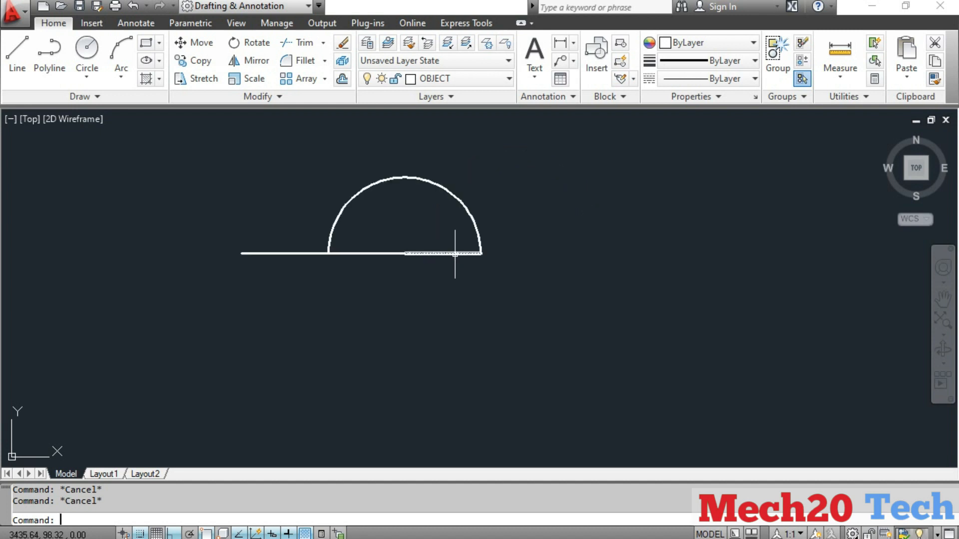
left_click(456, 253)
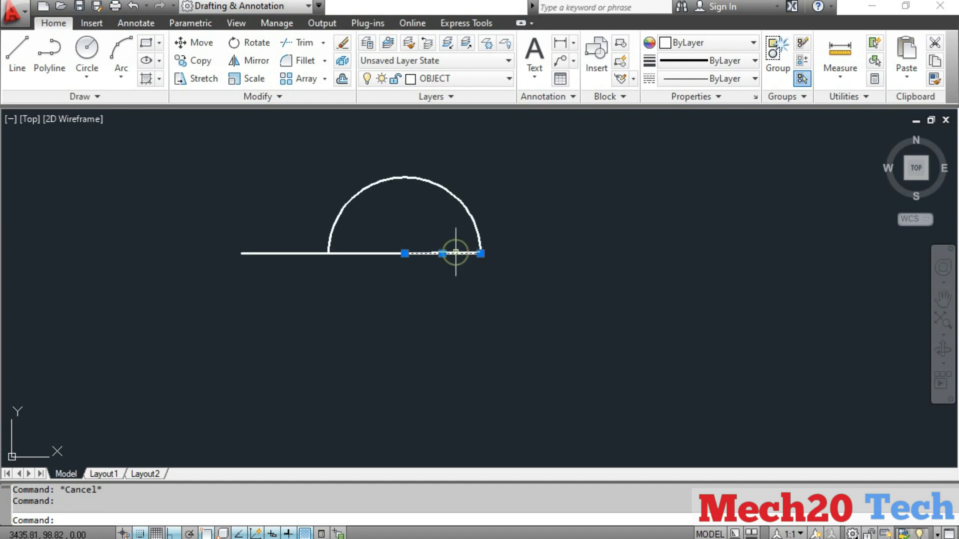
key("Delete")
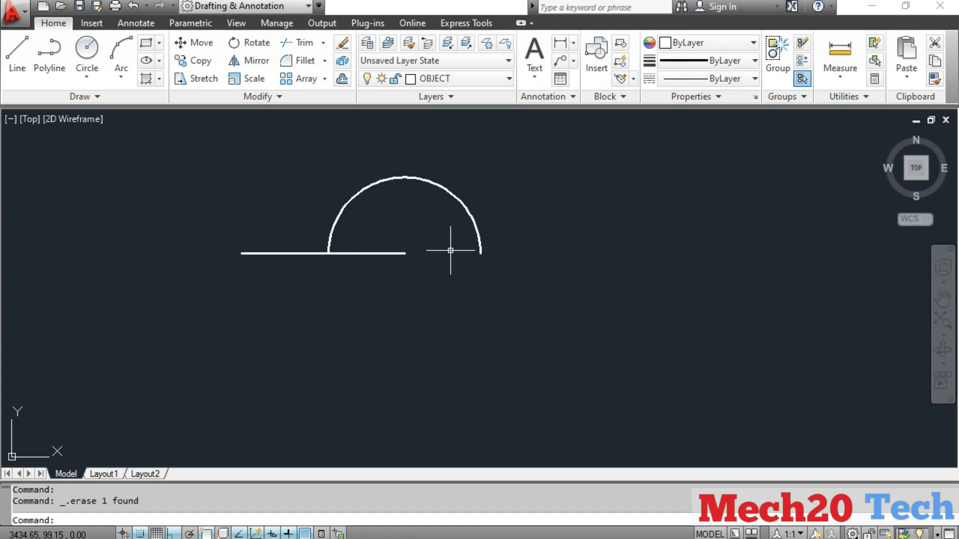
Draw a 72 mm horizontal line to the right from the semicircle's centre.
left_click(18, 50)
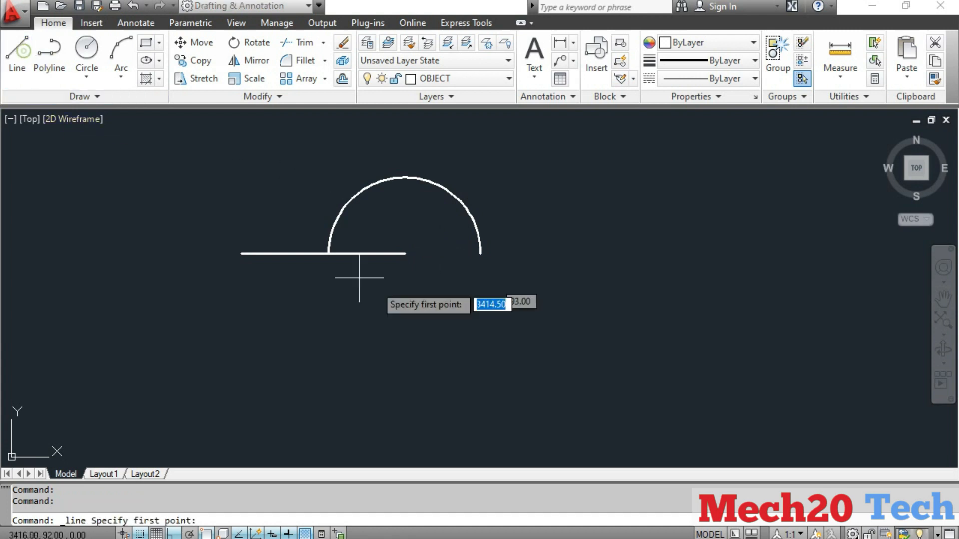
left_click(408, 252)
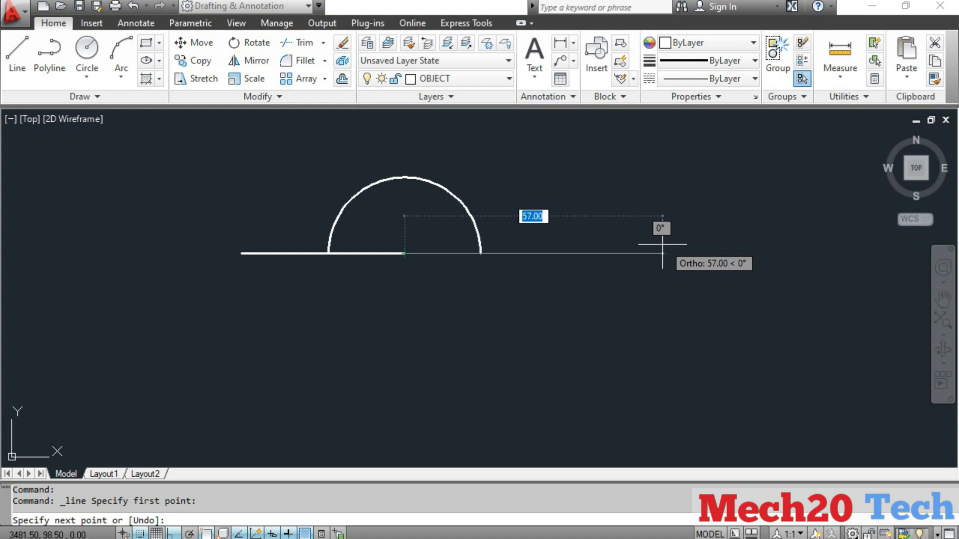
type("72")
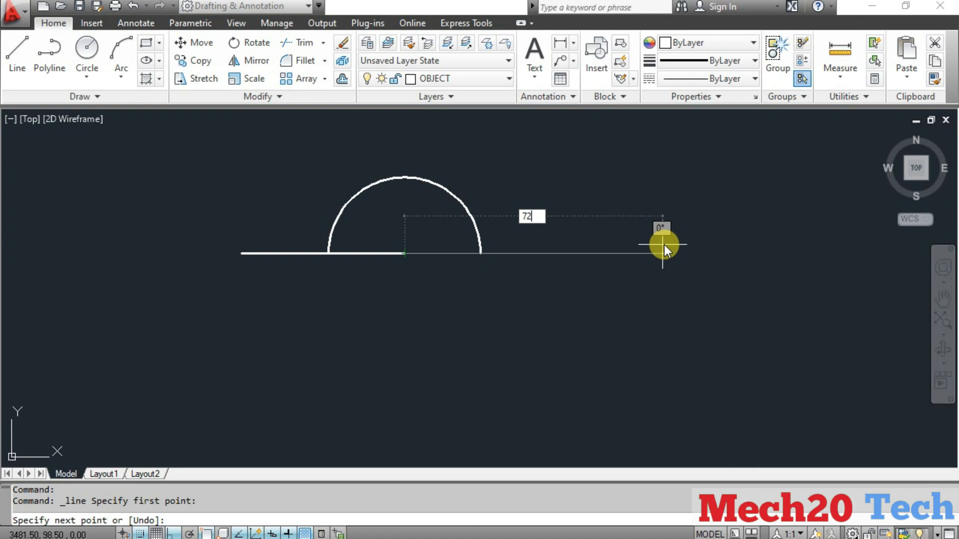
key("Return")
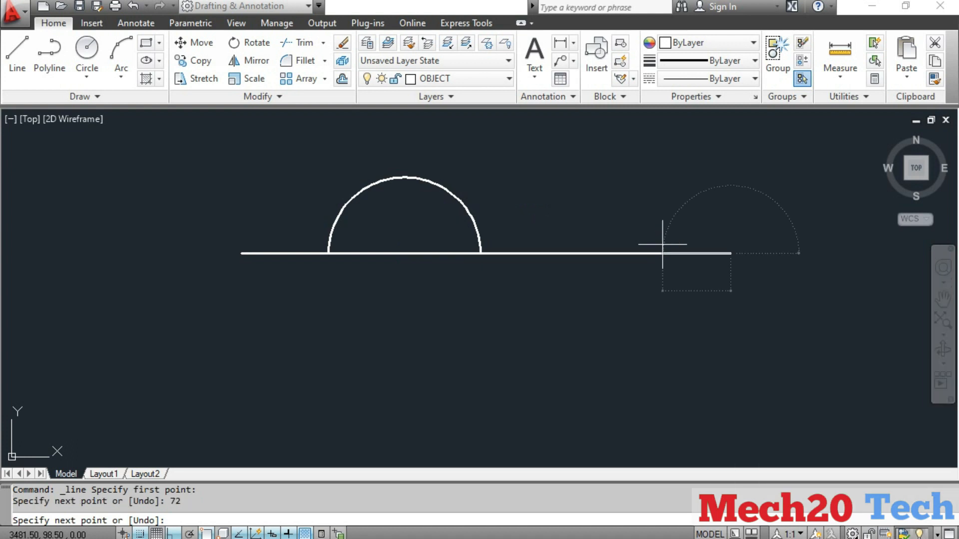
key("Escape")
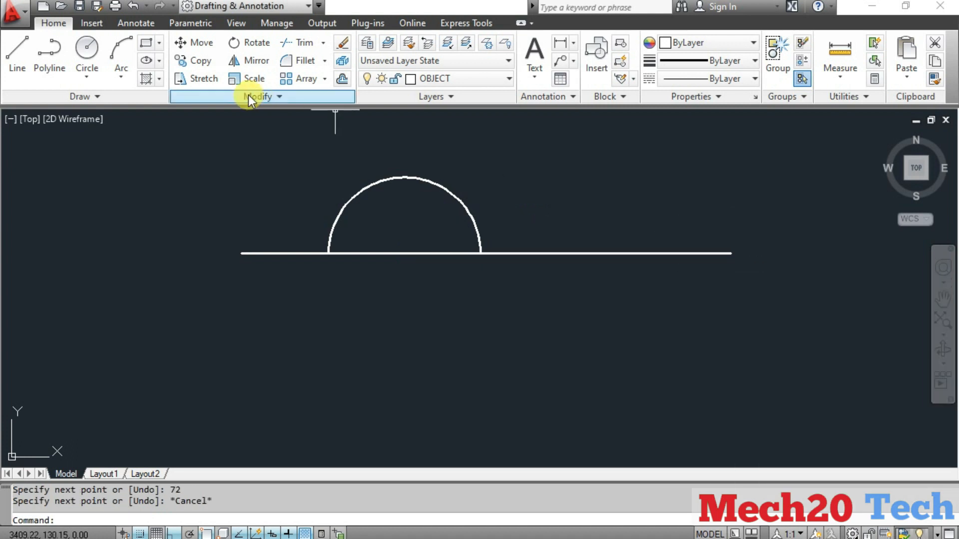
left_click(87, 50)
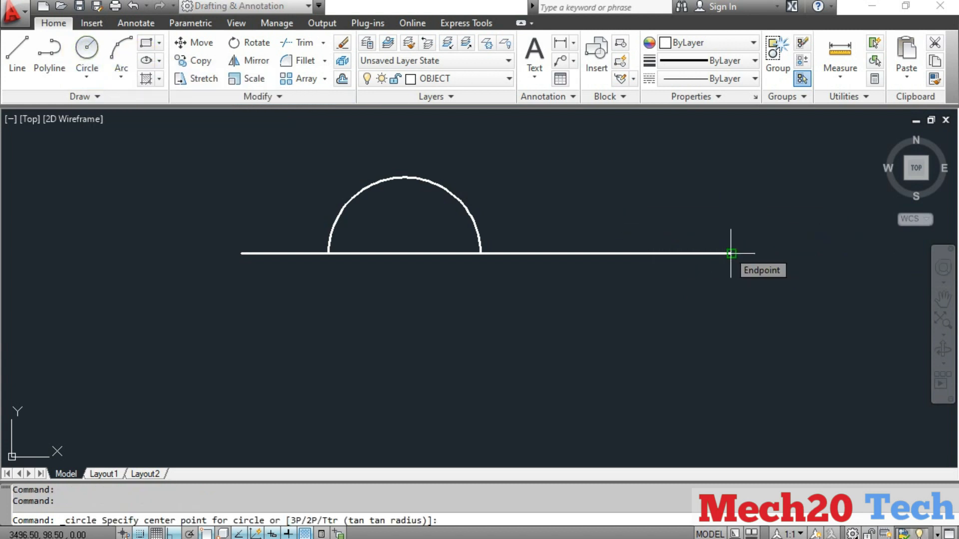
left_click(730, 254)
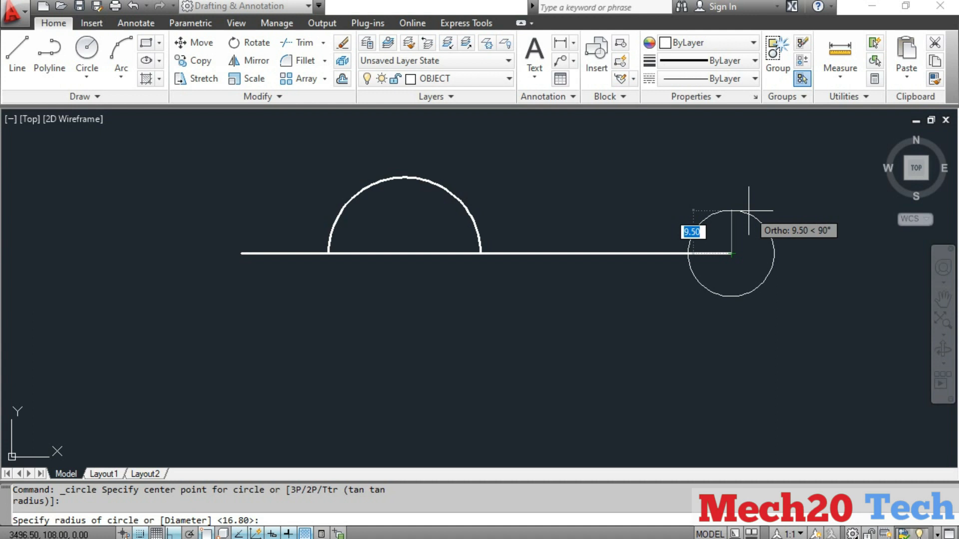
key("Escape")
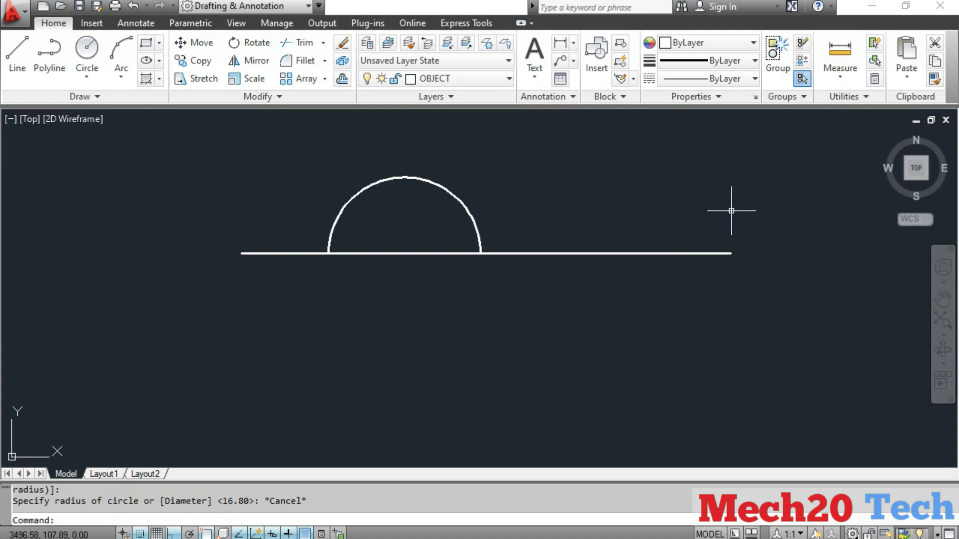
Copy the semicircle from its centre point to the right endpoint of the 72 mm line.
left_click(464, 207)
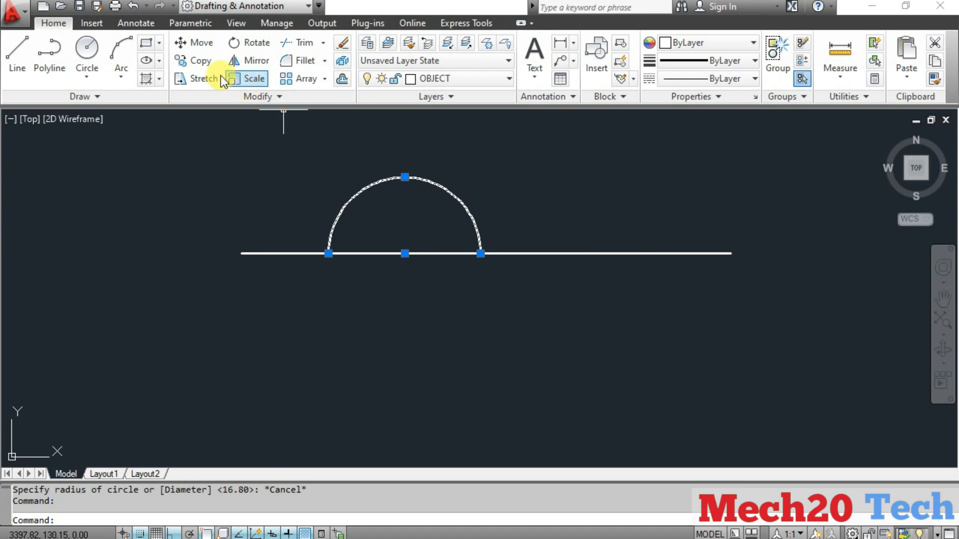
left_click(200, 65)
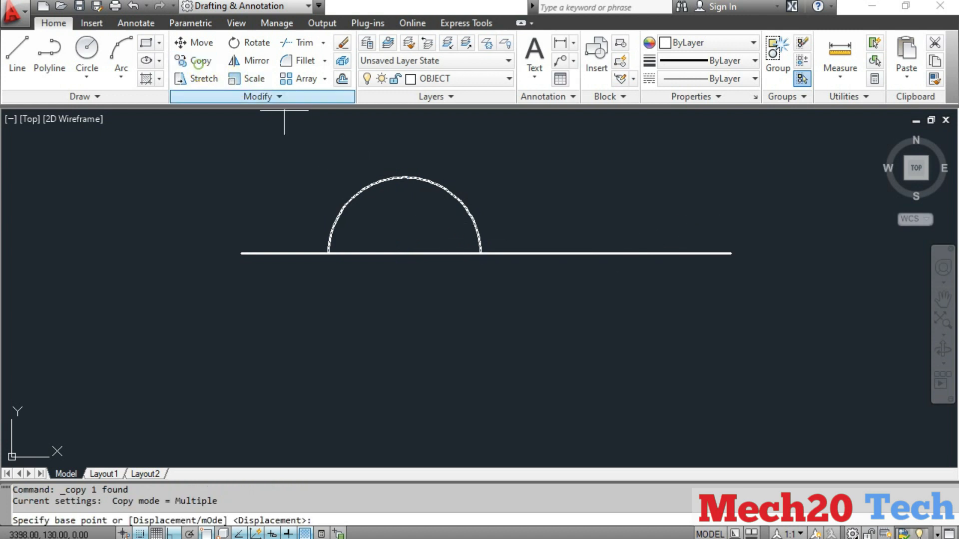
left_click(405, 253)
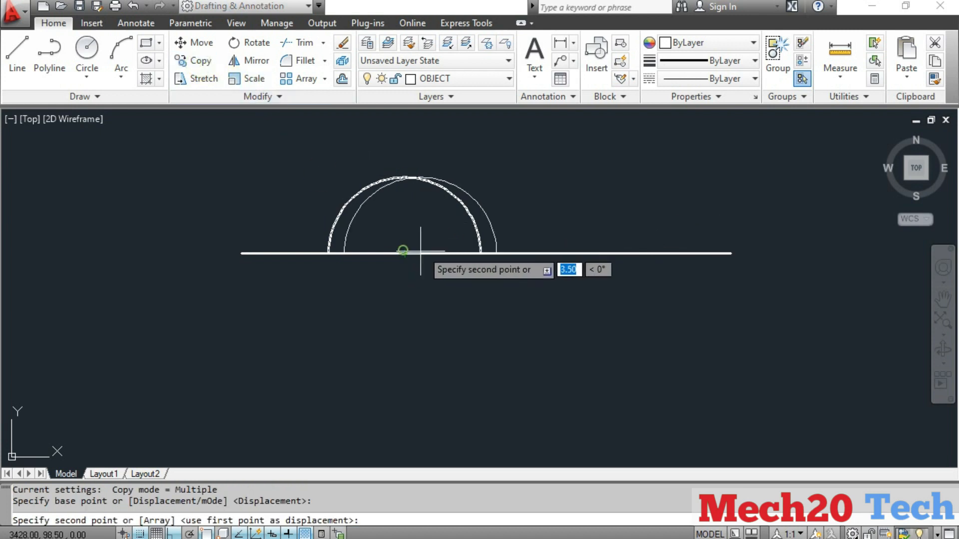
left_click(731, 254)
key("Escape")
key("Escape")
Draw a 36 mm horizontal line to the right from the centre of the copied semicircle.
middle_click_drag(678, 296, 549, 303)
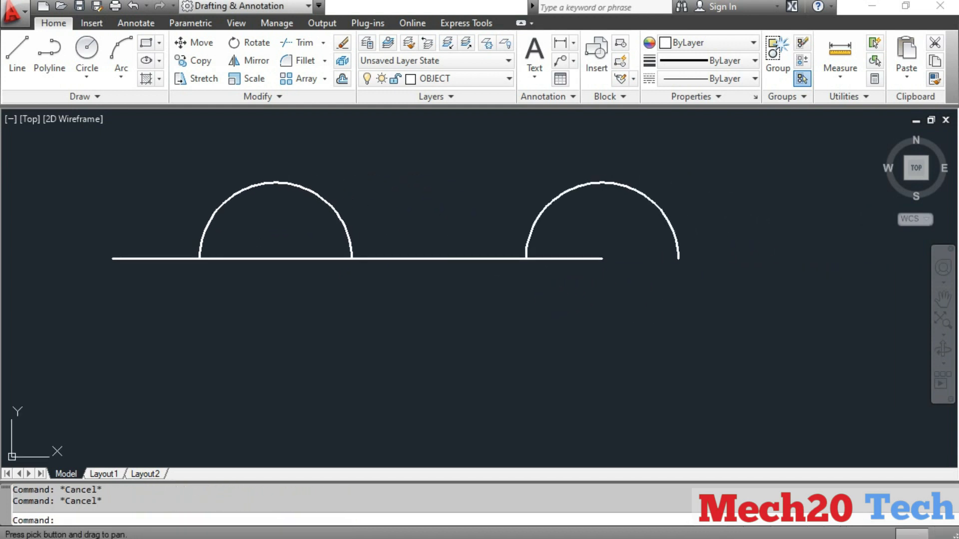
left_click(19, 54)
left_click(603, 259)
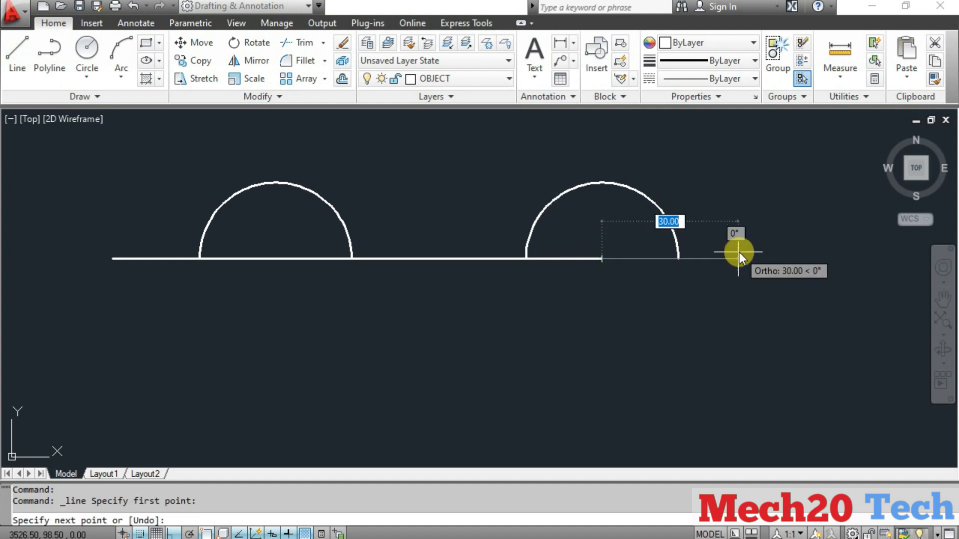
type("36")
key("Return")
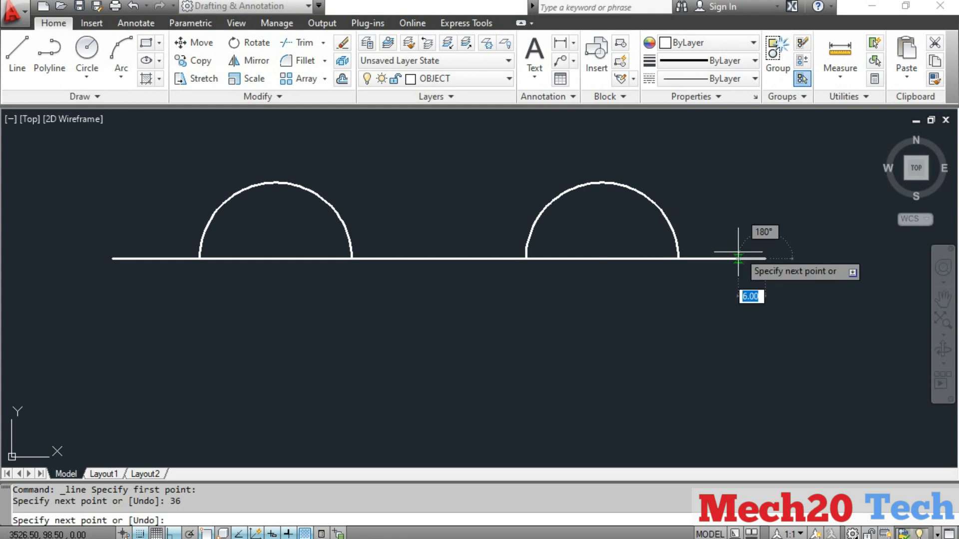
key("Escape")
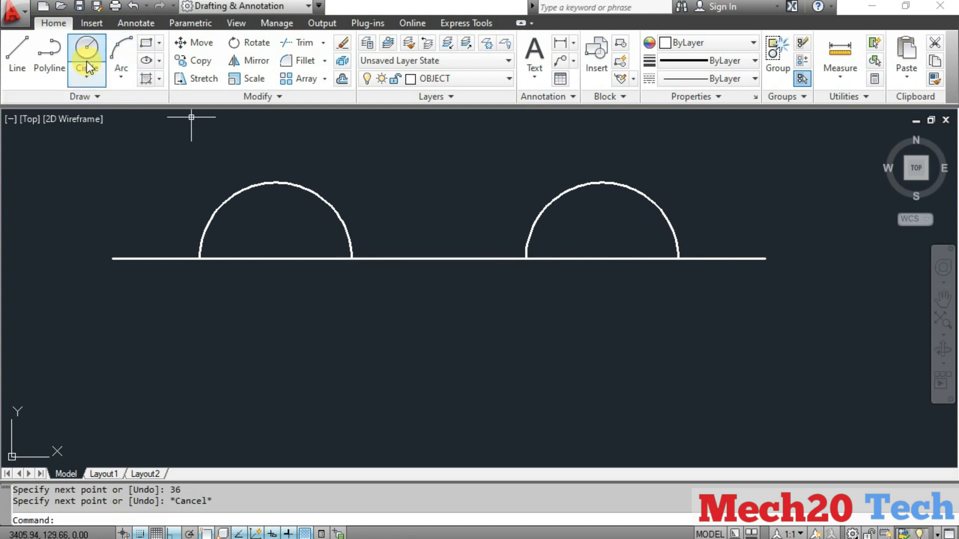
left_click(17, 50)
left_click(763, 258)
key("Escape")
Complete the cover plate outline with an 18 mm edge down from the line's right end, a bottom edge and a closing left edge.
key("Return")
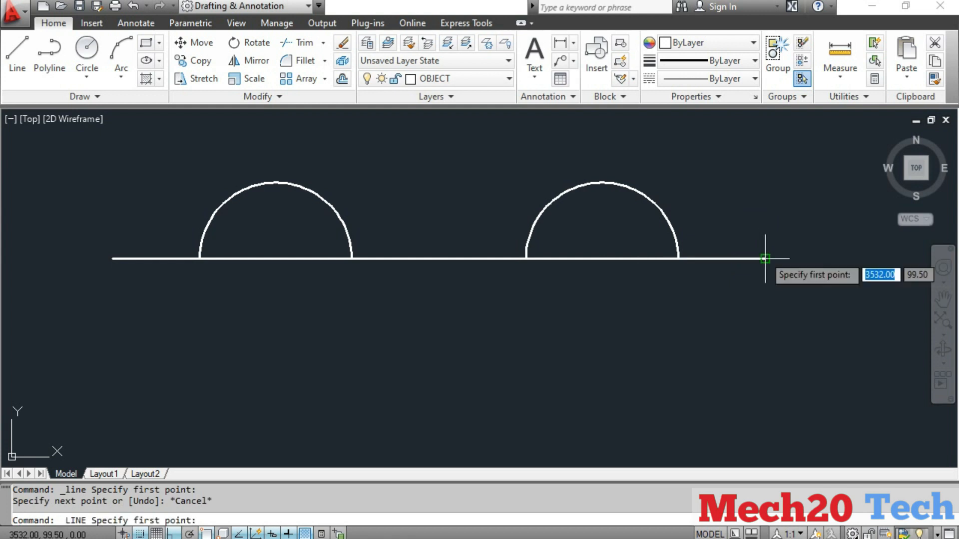
left_click(764, 258)
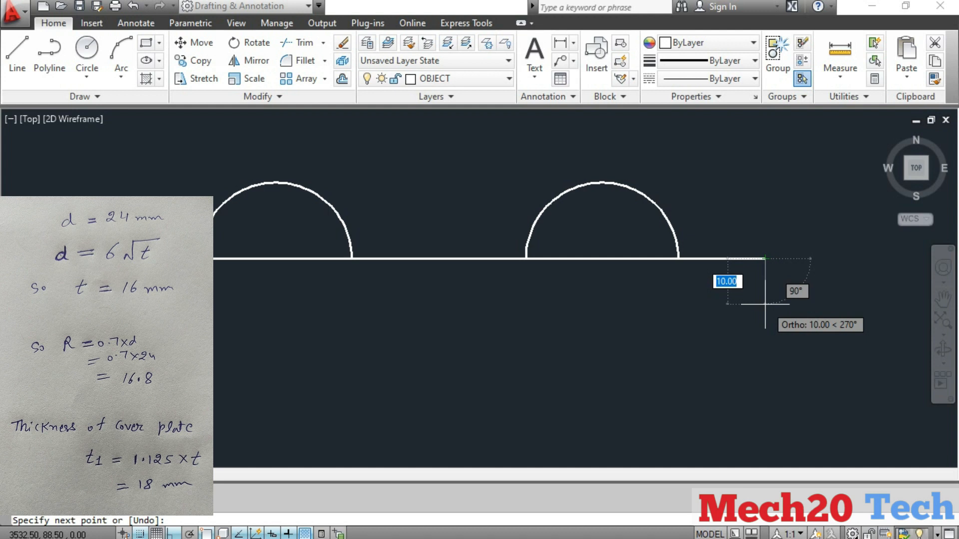
type("18")
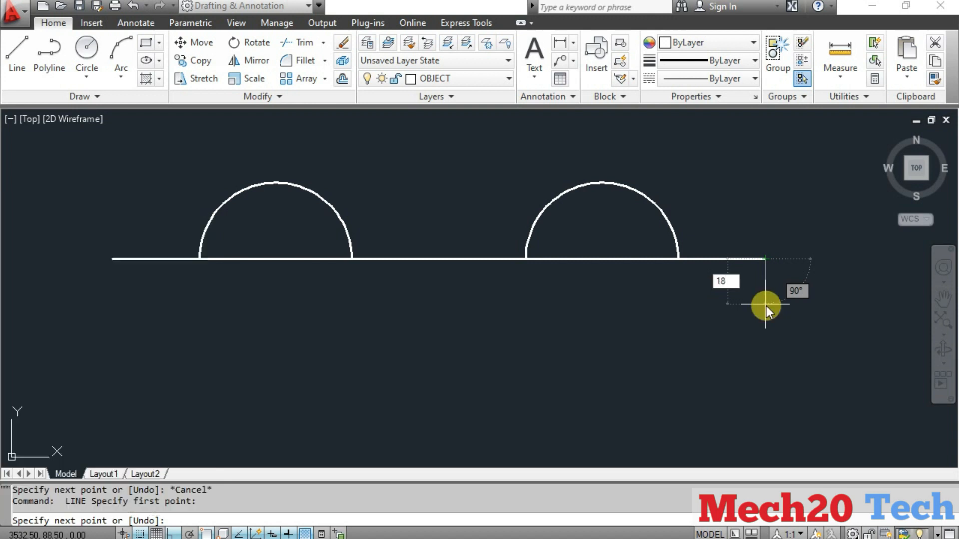
key("Return")
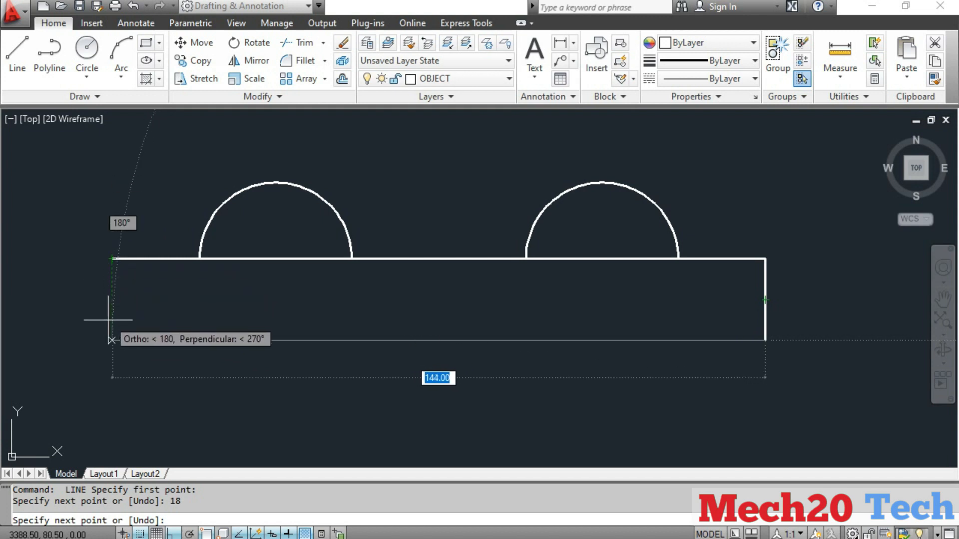
left_click(110, 340)
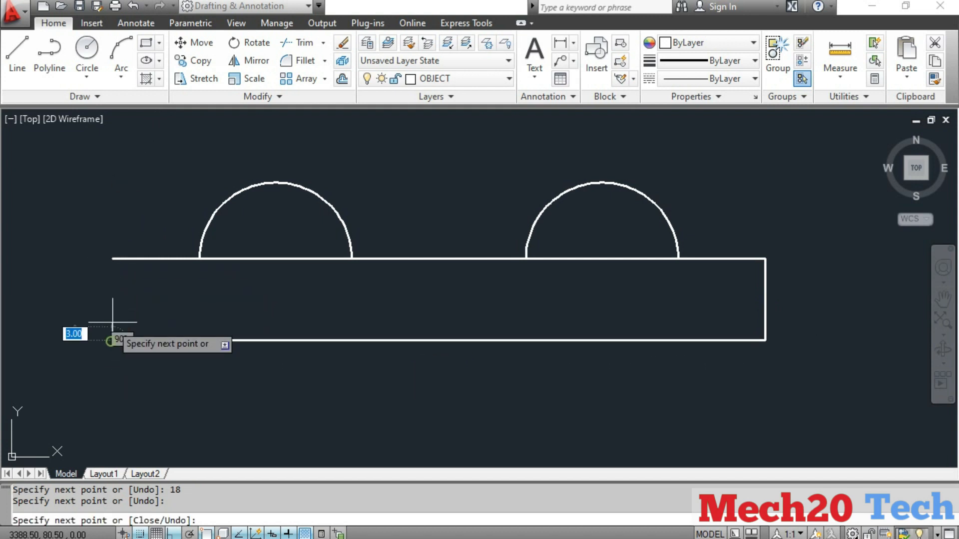
left_click(112, 258)
key("Escape")
Draw the left rivet's left shank edge: 12 mm left from the semicircle's centre, and from there about 64 mm straight down.
middle_click_drag(418, 434, 424, 418)
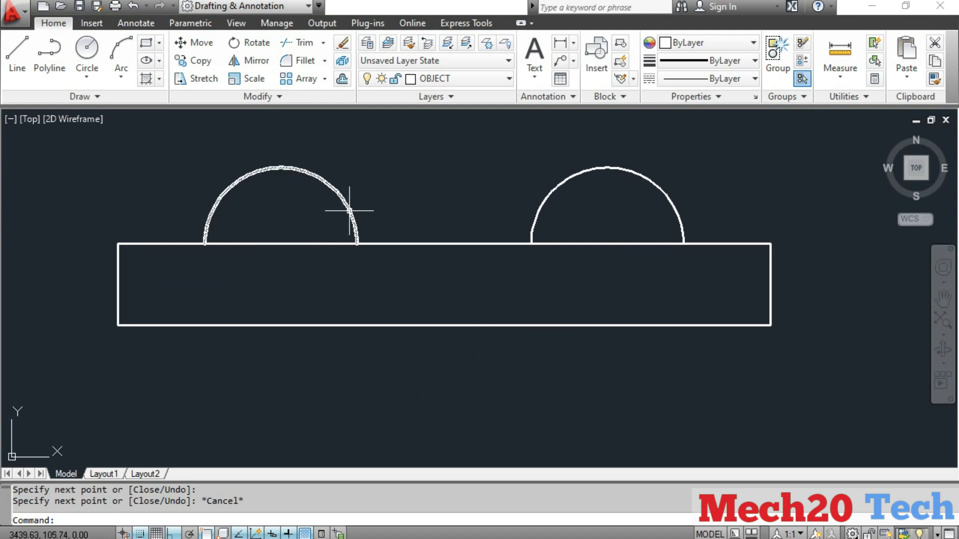
left_click(82, 65)
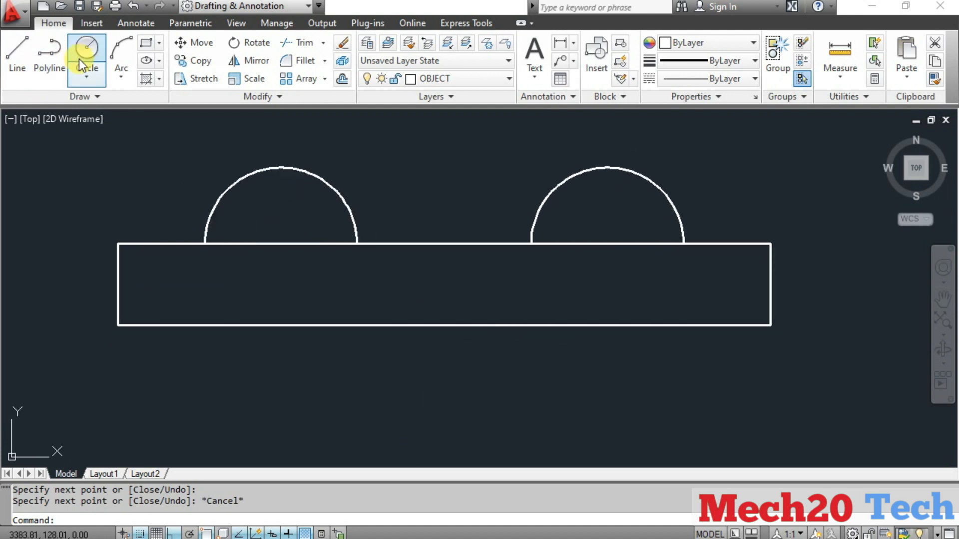
left_click(15, 56)
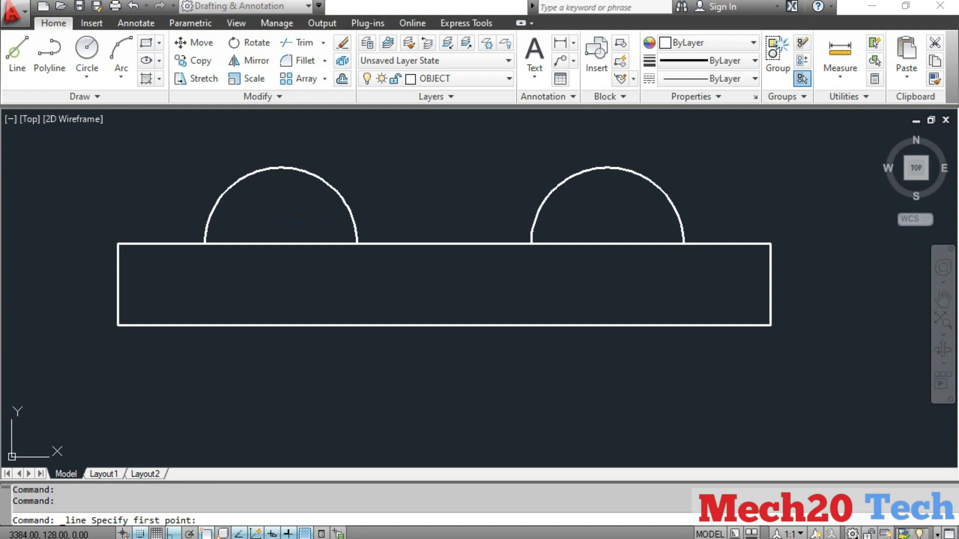
left_click(281, 244)
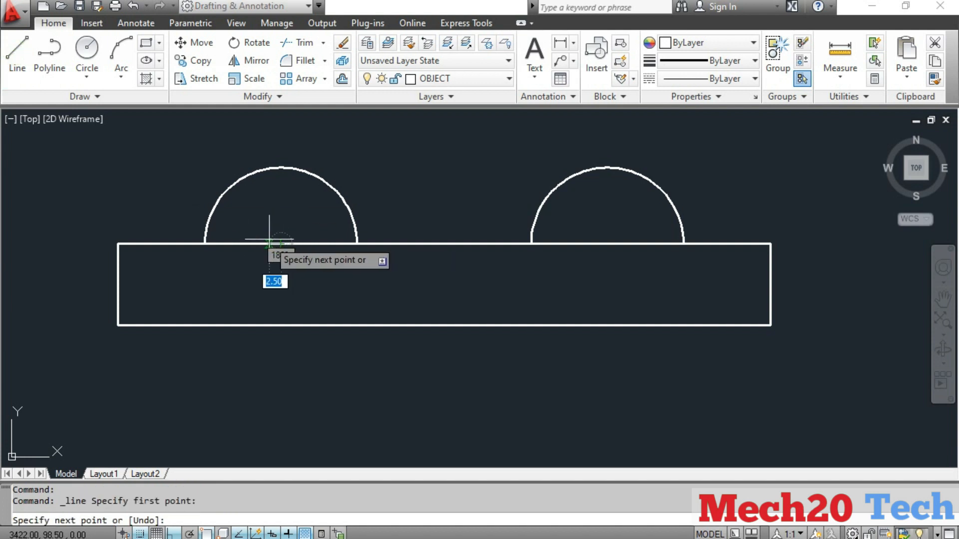
type("12")
key("Return")
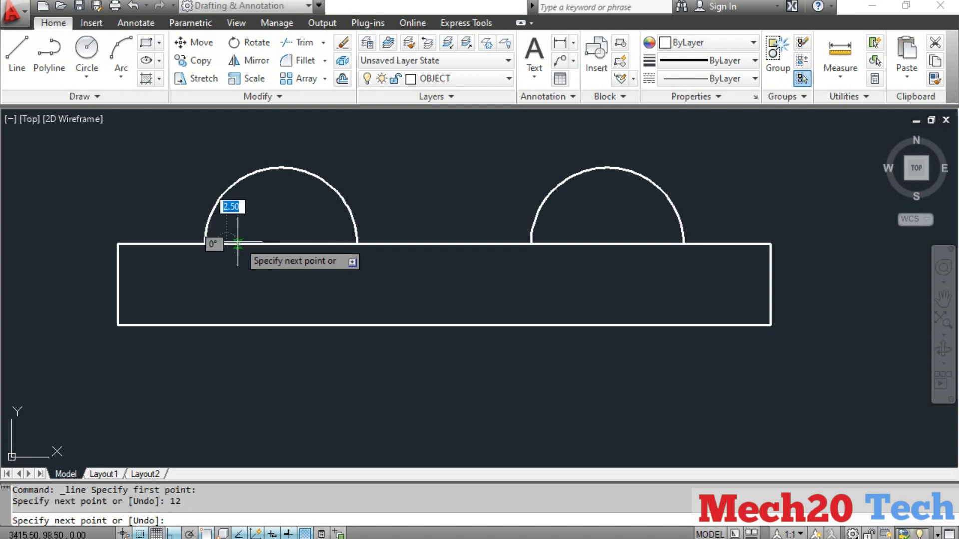
middle_click_drag(221, 381, 231, 268)
left_click(241, 433)
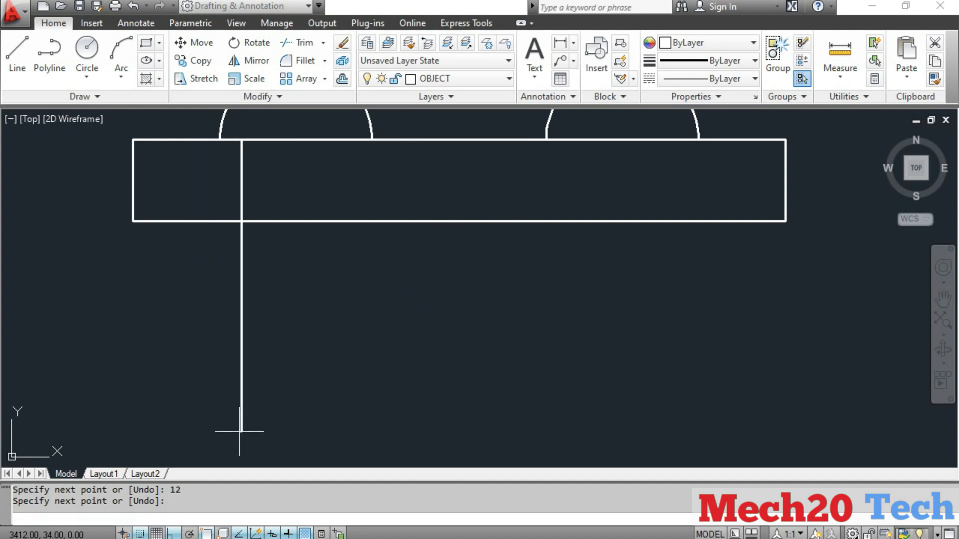
key("Escape")
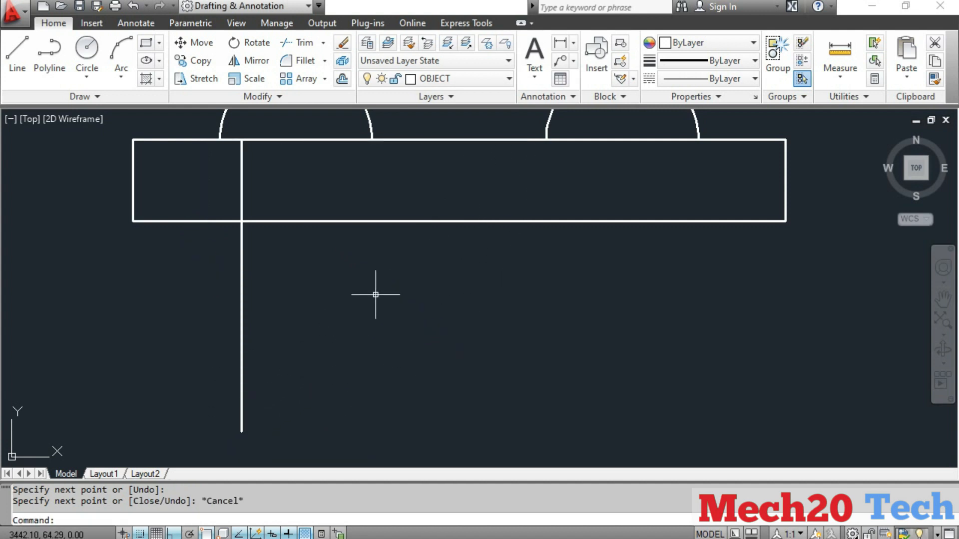
Draw the left rivet's right shank edge: 12 mm right from the semicircle's centre, and from there down to about the left edge's depth.
left_click(13, 52)
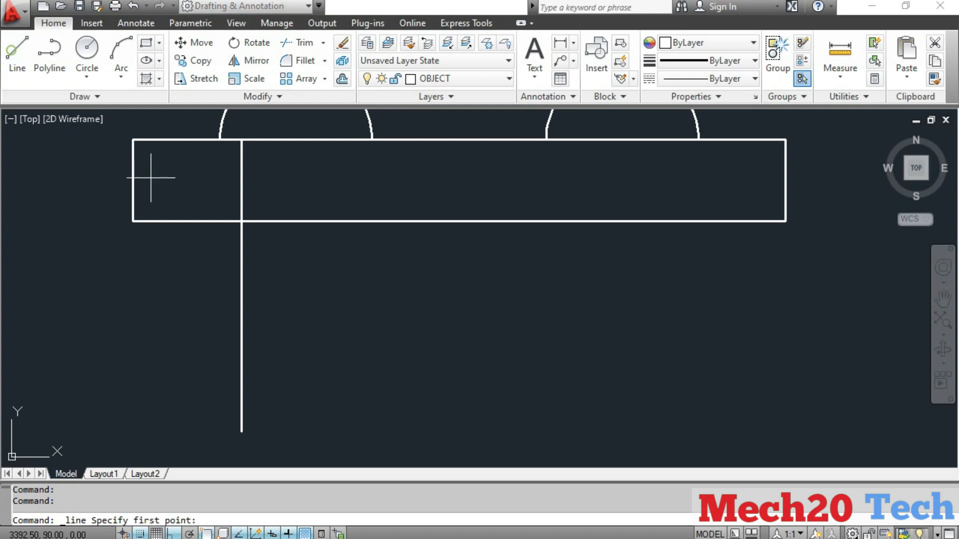
left_click(296, 143)
type("12")
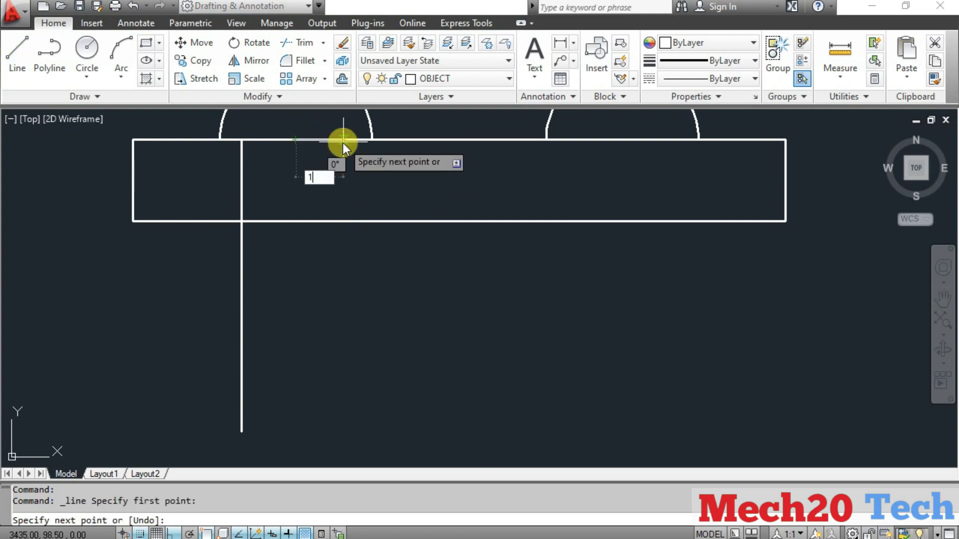
key("Return")
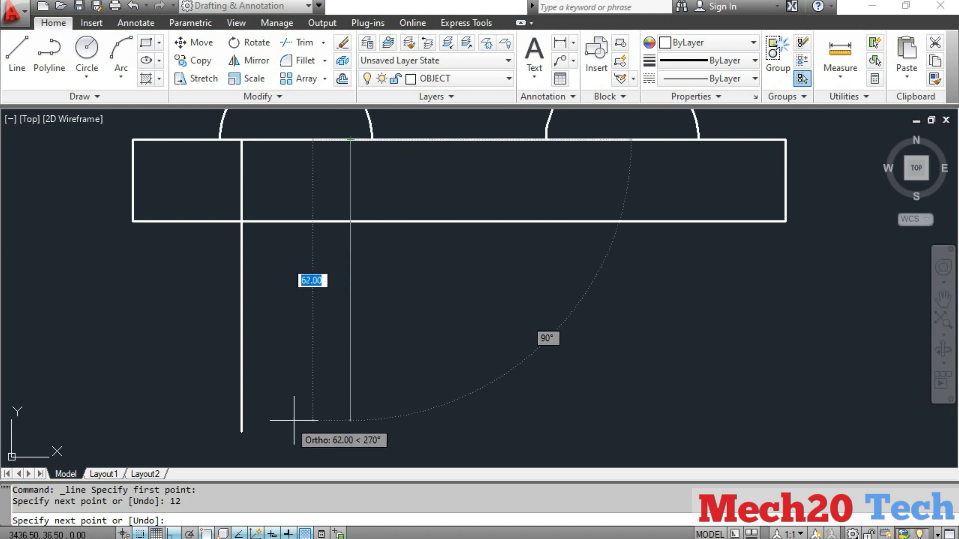
left_click(332, 439)
key("Escape")
Draw the right rivet's left shank edge: 12 mm left from its semicircle's centre, and from there about 62 mm straight down.
middle_click_drag(562, 300, 561, 338)
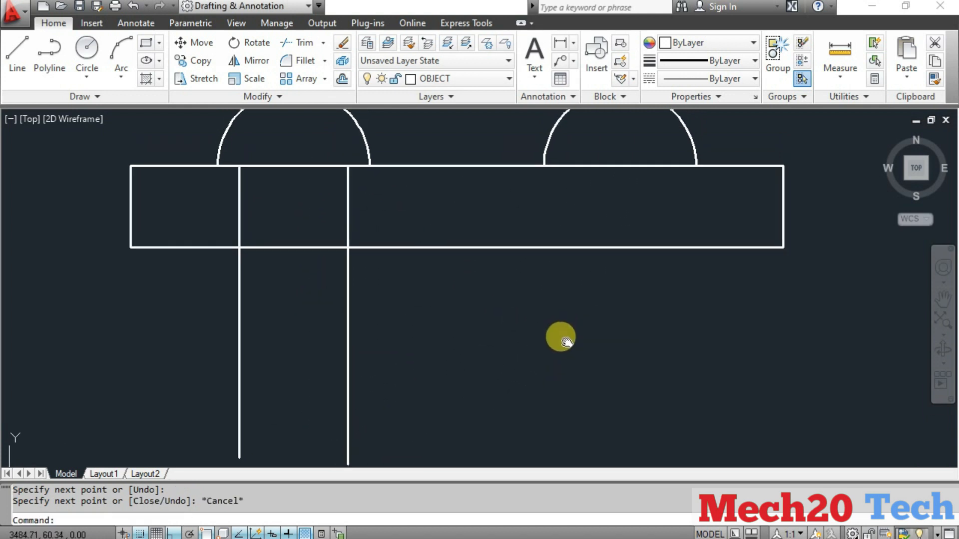
key("Return")
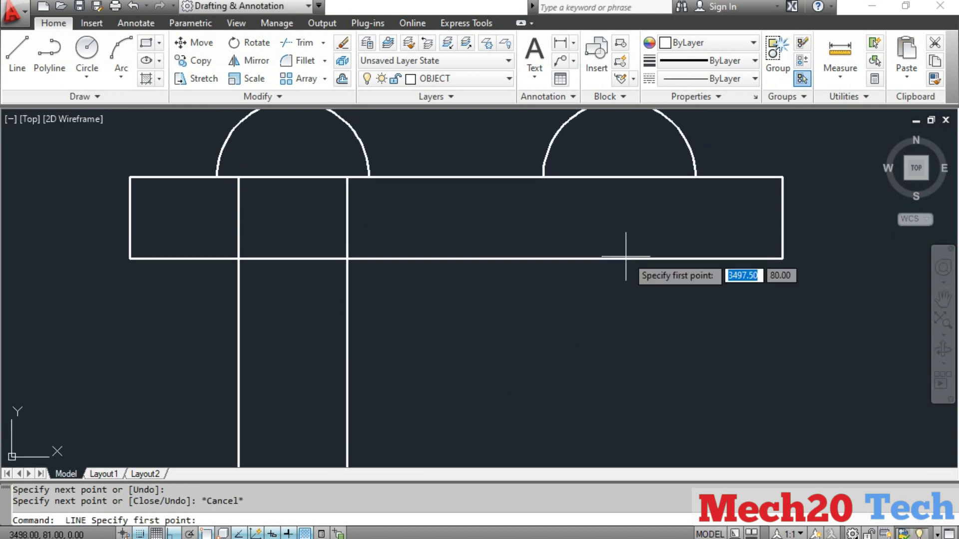
left_click(620, 177)
type("1")
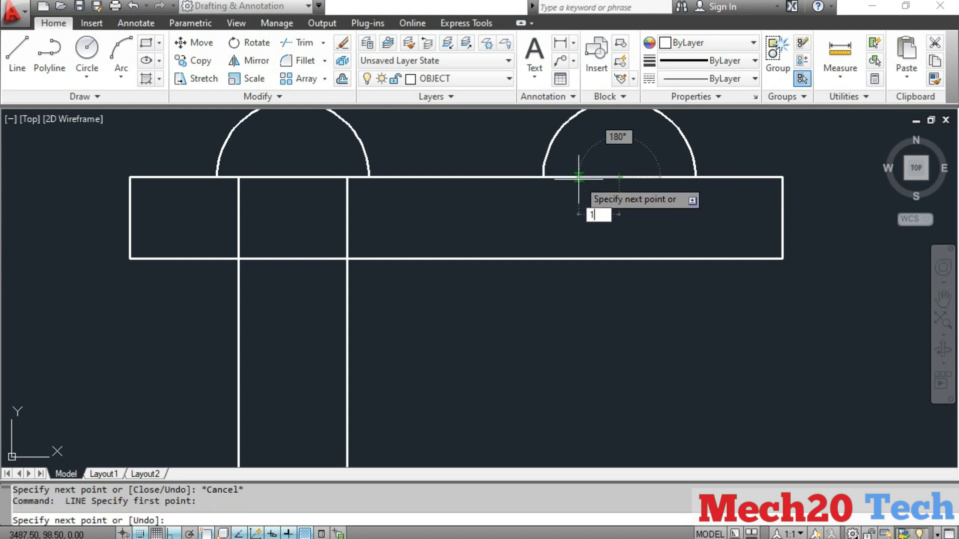
type("2")
key("Return")
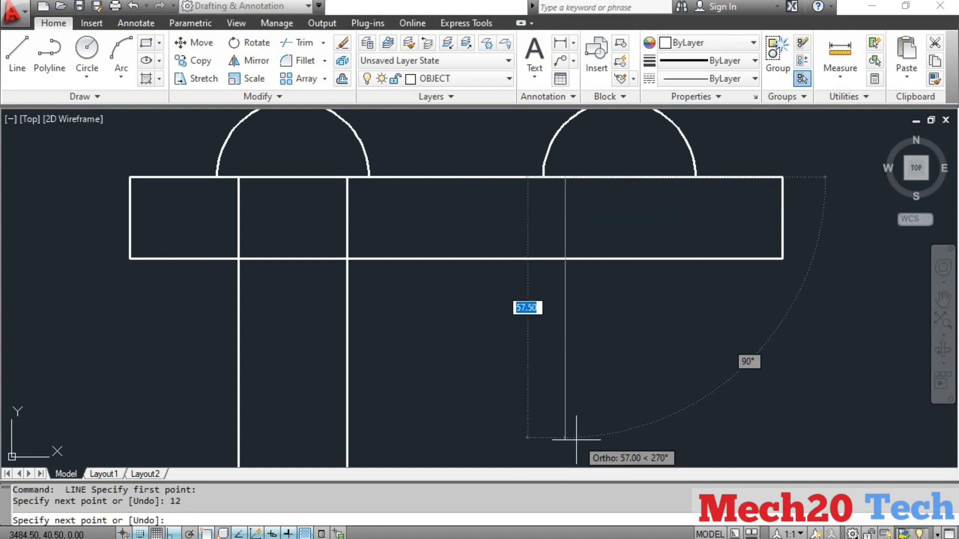
left_click(565, 458)
key("Return")
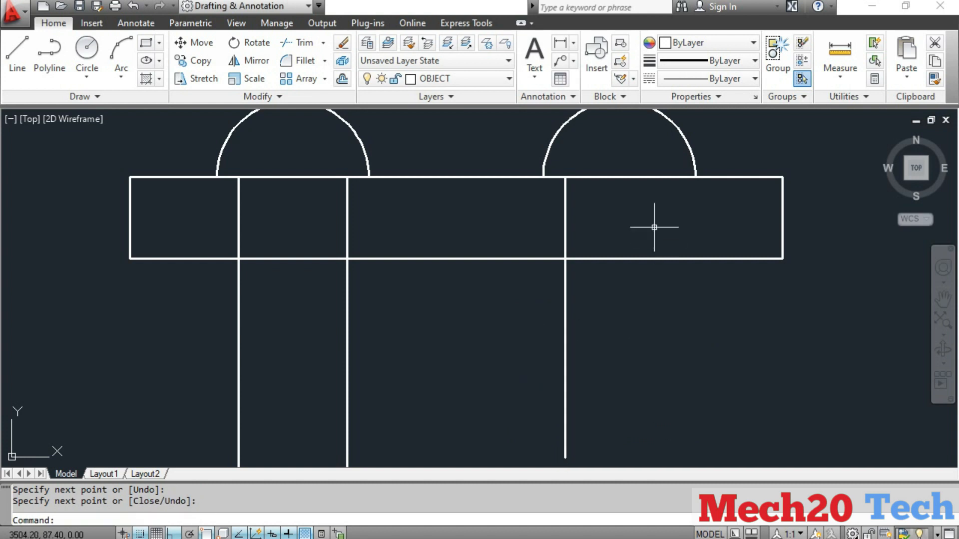
Draw the right rivet's right shank edge: 12 mm right from its semicircle's centre, and from there about 60 mm straight down.
key("Return")
left_click(619, 178)
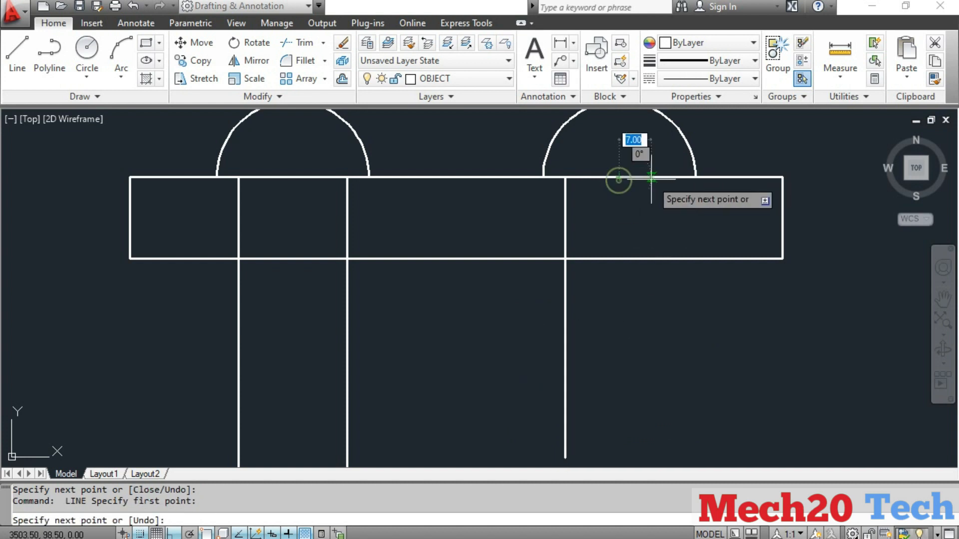
type("12")
key("Return")
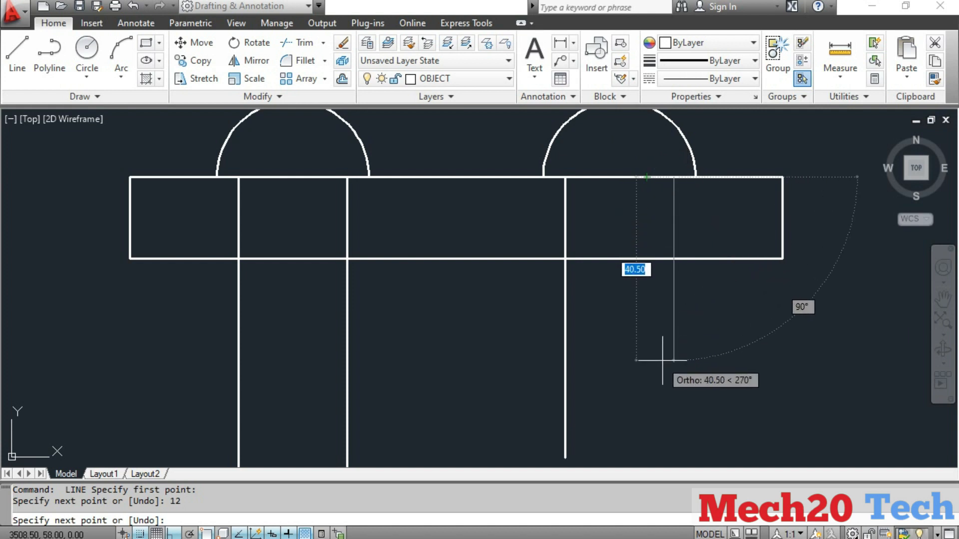
left_click(677, 447)
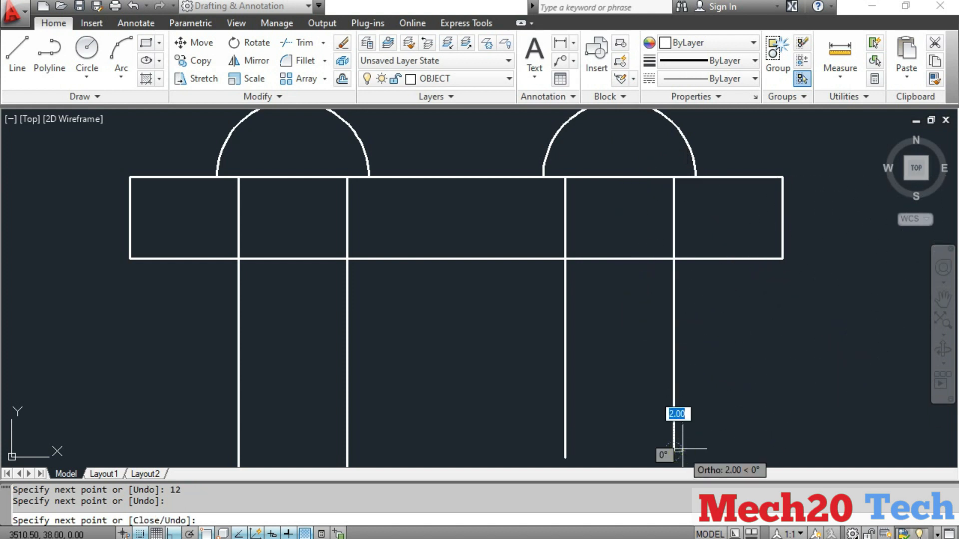
key("Escape")
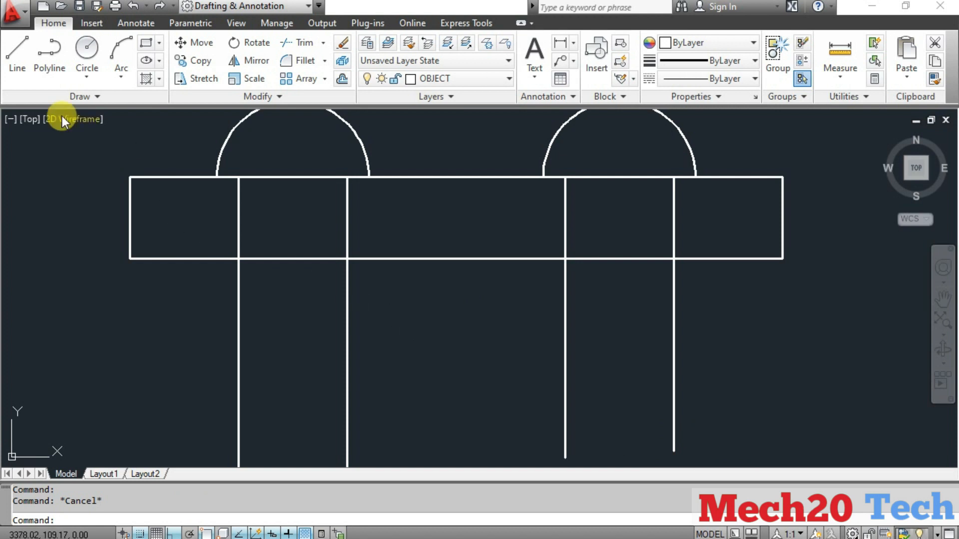
Draw a 16 mm vertical line down from the midpoint of the cover plate's bottom edge.
left_click(28, 65)
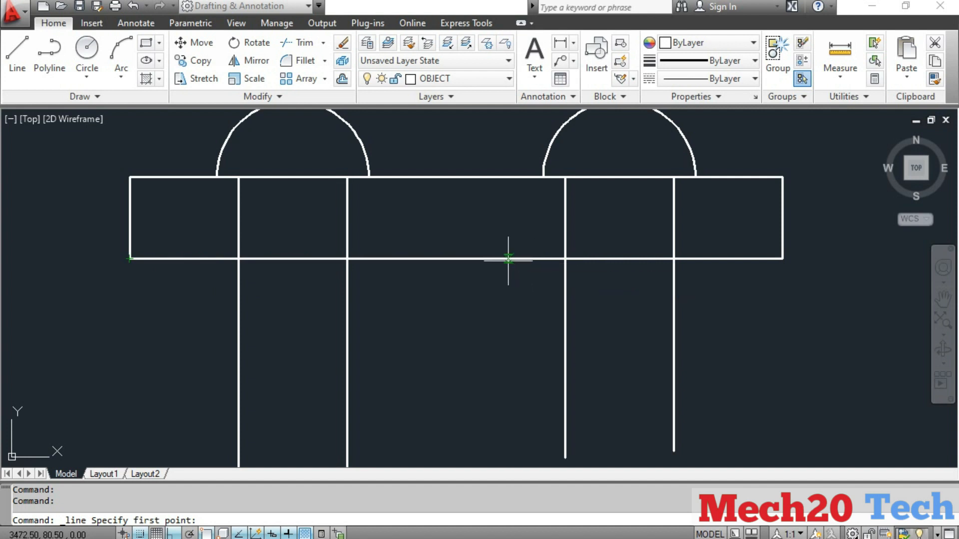
left_click(456, 259)
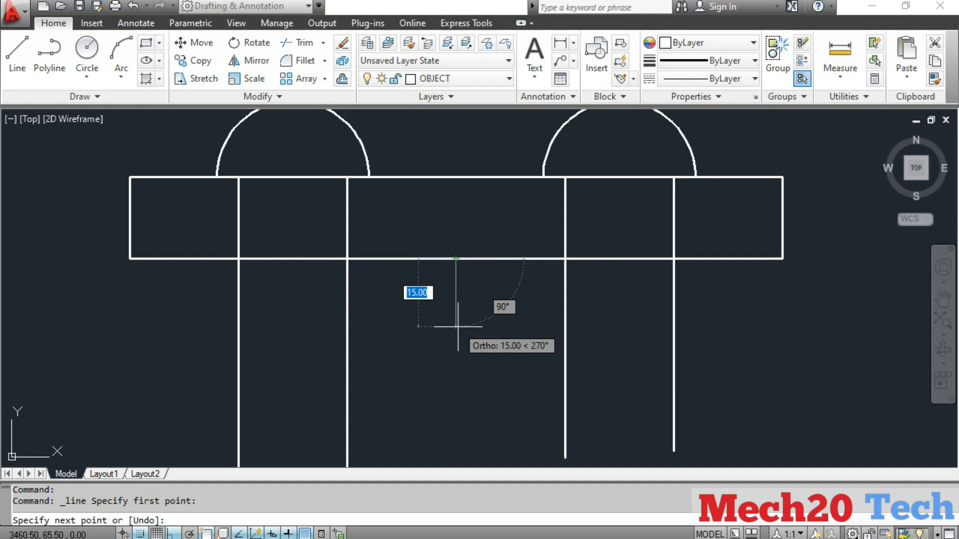
type("16")
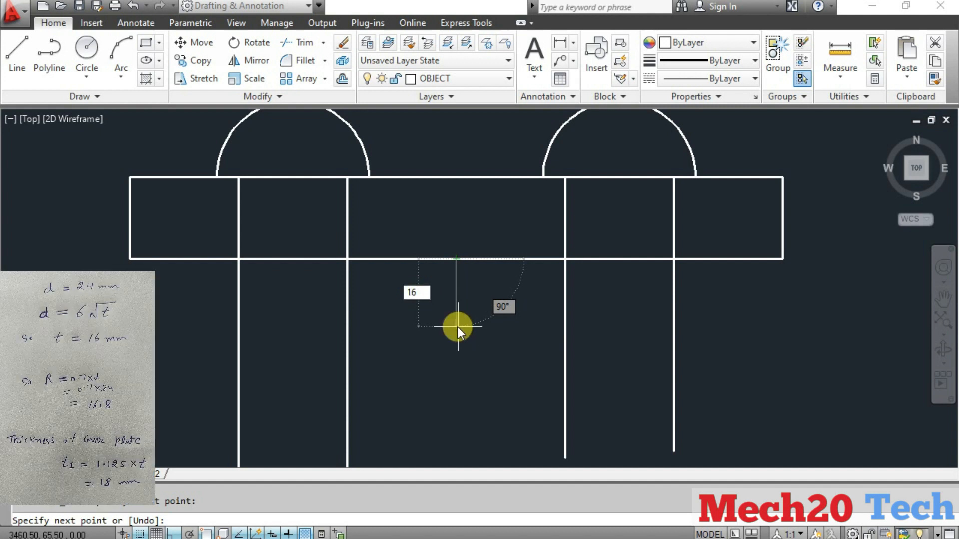
key("Return")
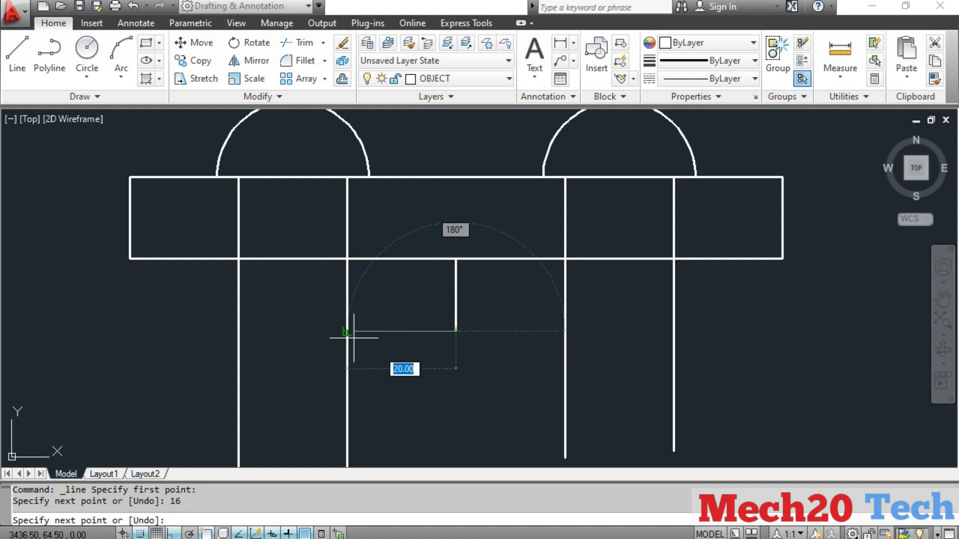
Outline the left main plate with a bottom edge about 122 mm long, a left edge and a top edge ending at the cover plate's lower-left corner.
middle_click_drag(123, 341, 214, 332)
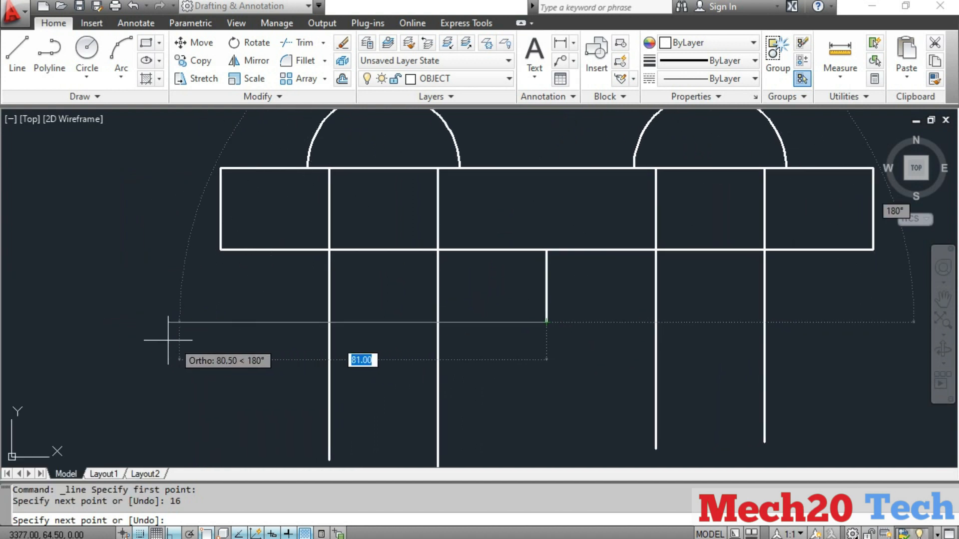
middle_click_drag(81, 342, 158, 360)
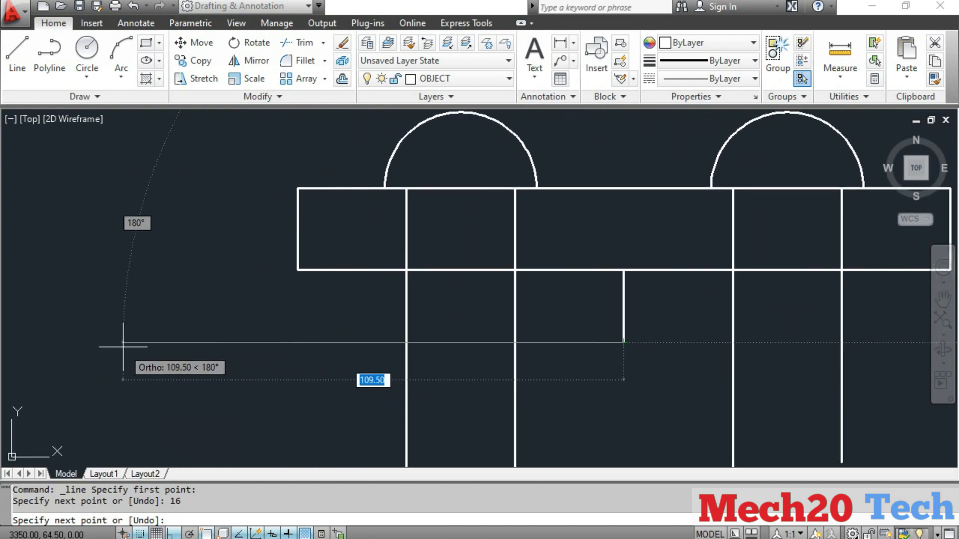
left_click(68, 351)
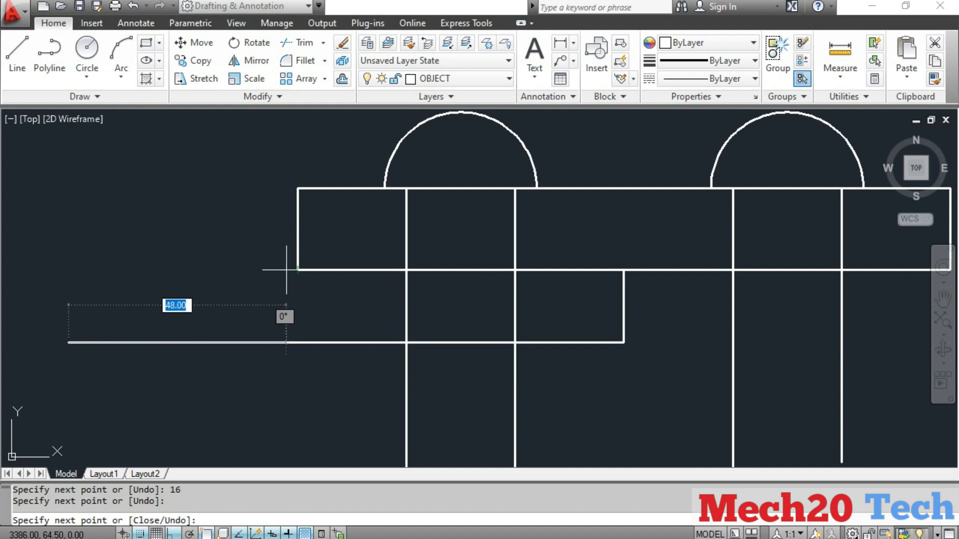
left_click(69, 270)
left_click(298, 270)
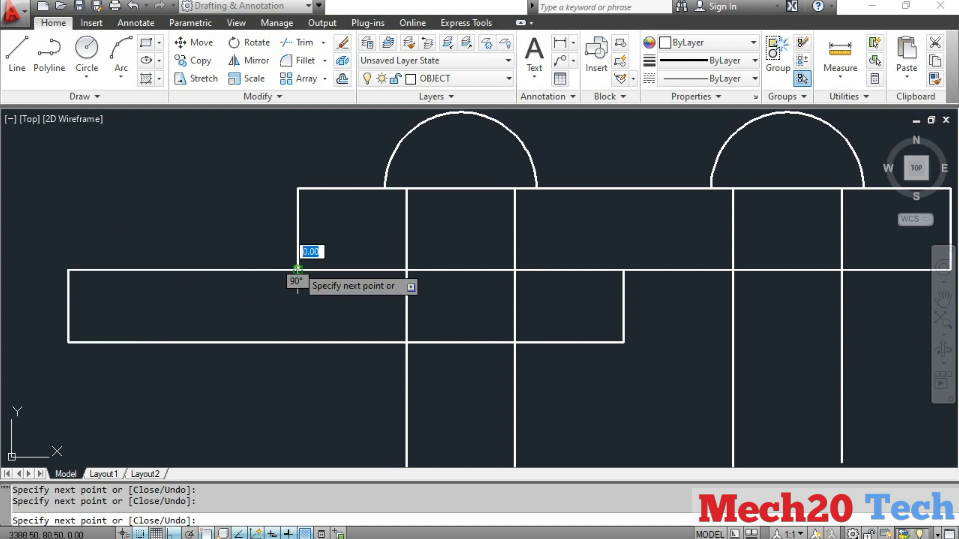
key("Escape")
Outline the right main plate with a bottom edge about 143 mm long, a right edge and a top edge ending at the cover plate's lower-right corner.
key("space")
middle_click_drag(682, 325, 494, 342)
left_click(427, 360)
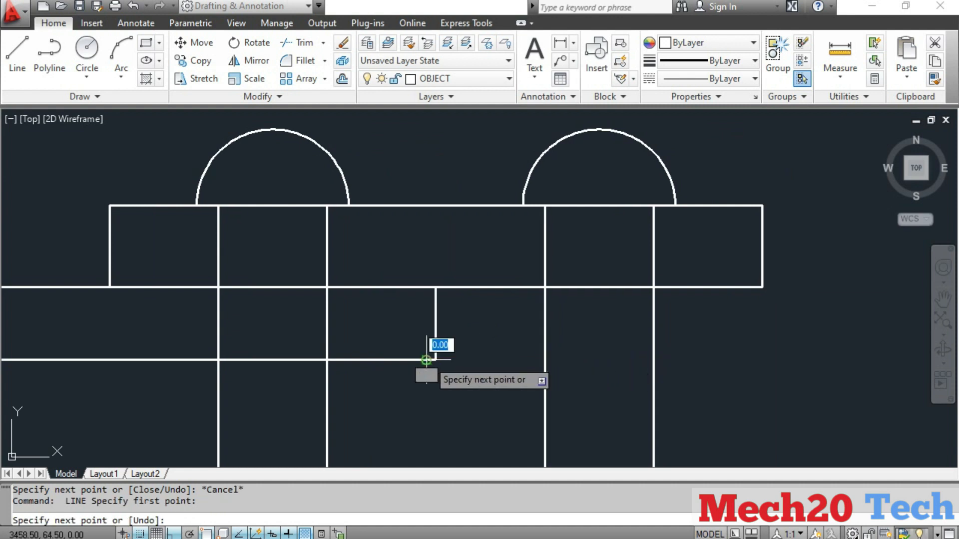
middle_click_drag(861, 353, 573, 356)
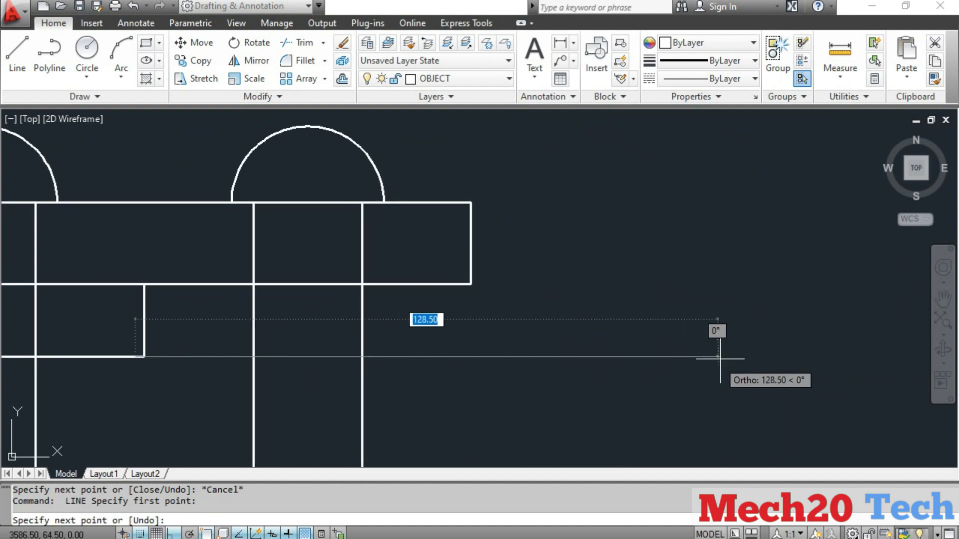
left_click(781, 353)
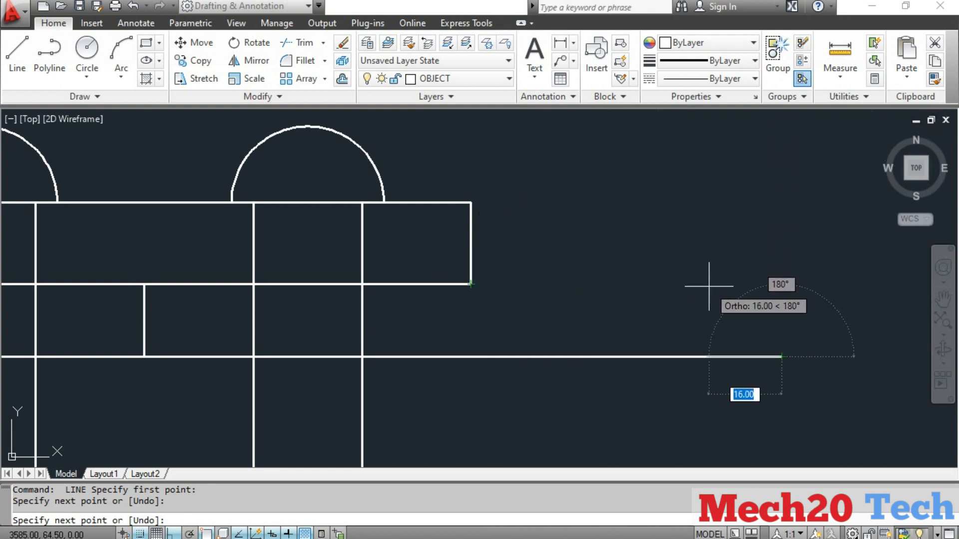
left_click(781, 283)
left_click(470, 284)
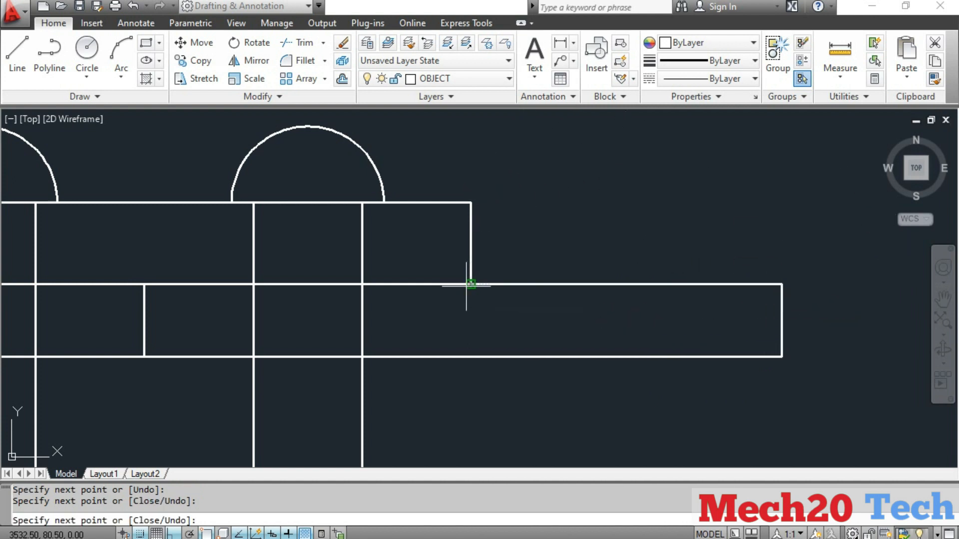
key("Escape")
Trim off the parts of all four rivet shank lines that extend below the main plates' bottom edge.
scroll(508, 325, "down", 3)
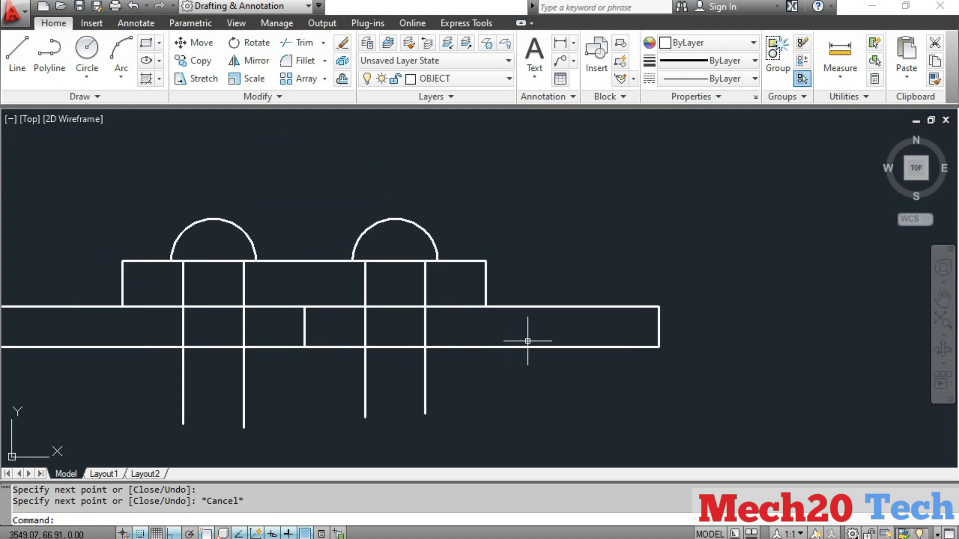
middle_click_drag(318, 380, 510, 343)
scroll(459, 353, "up", 1)
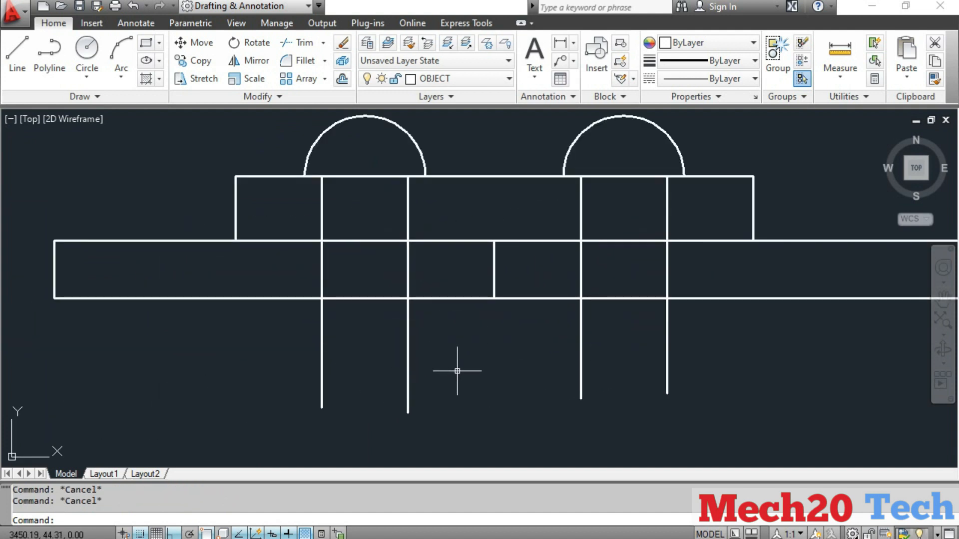
key("Return")
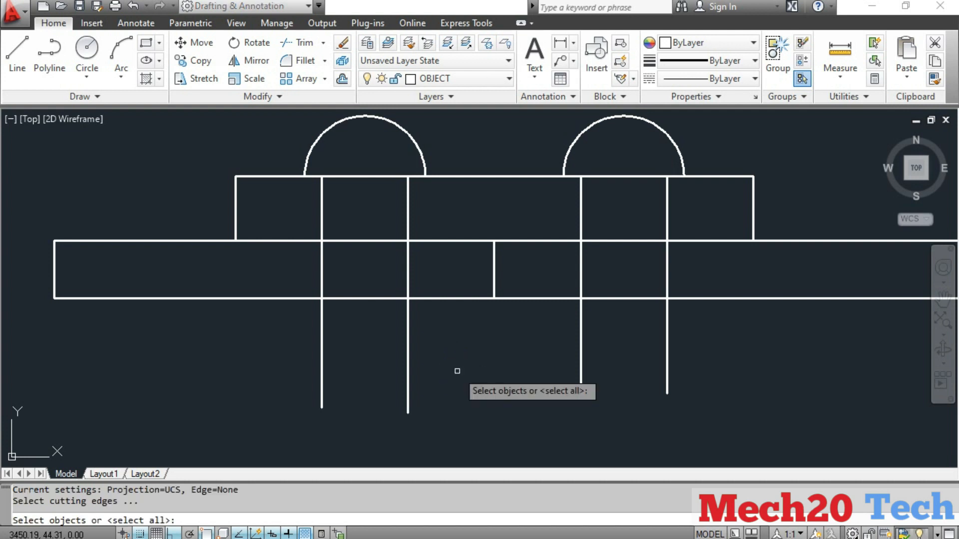
key("Return")
left_click(710, 333)
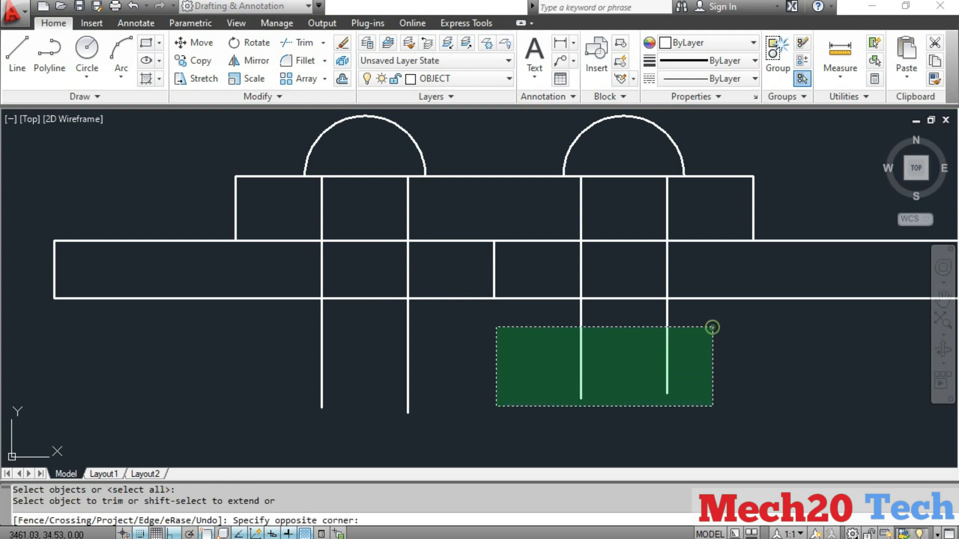
left_click(315, 443)
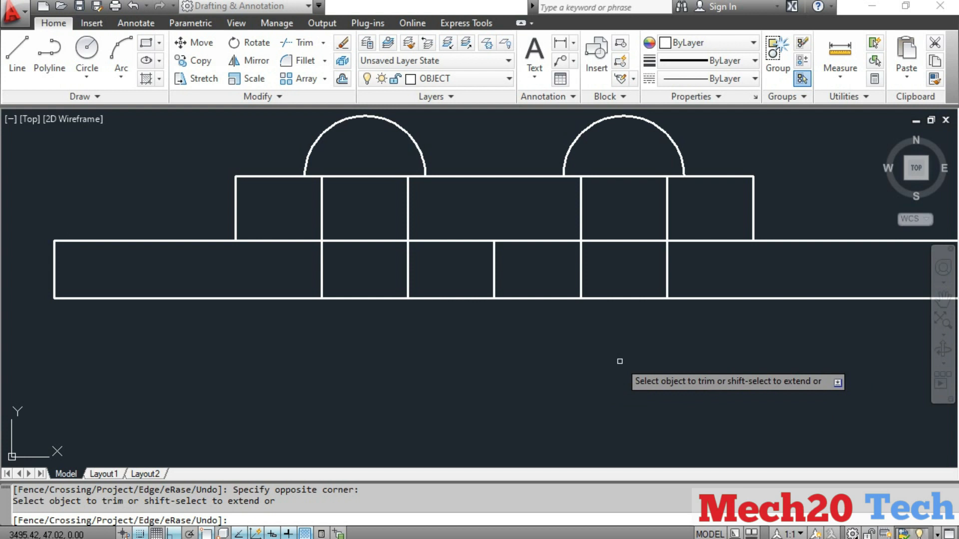
key("Escape")
key("Escape")
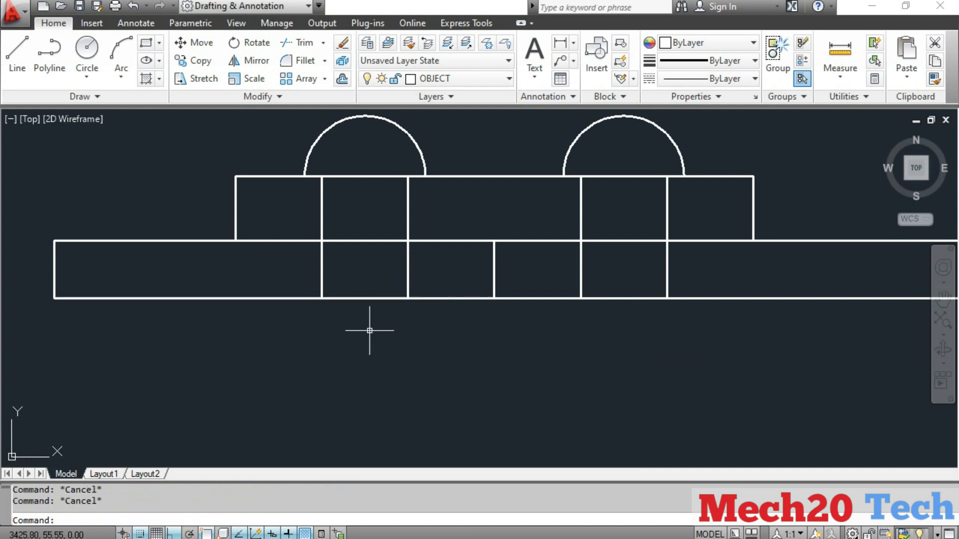
left_click(87, 53)
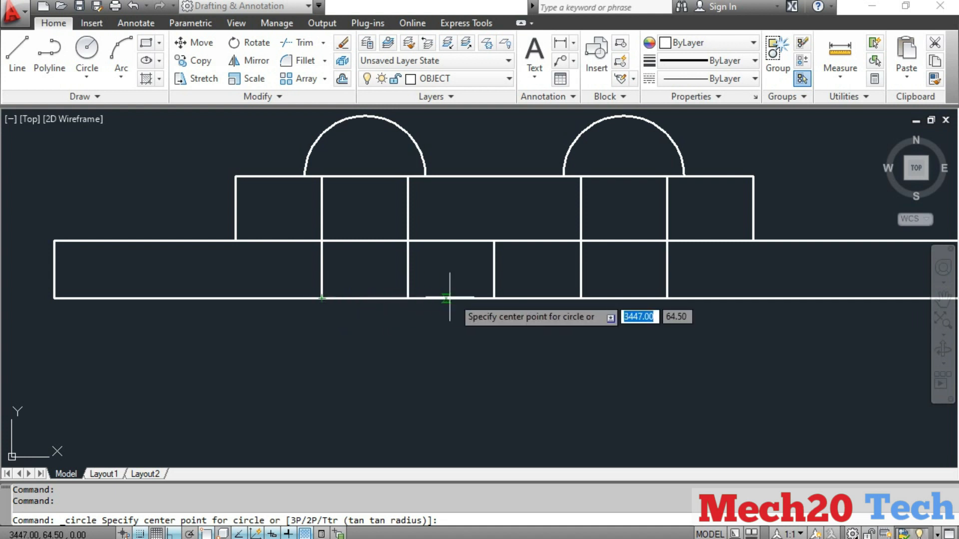
key("Escape")
key("Escape")
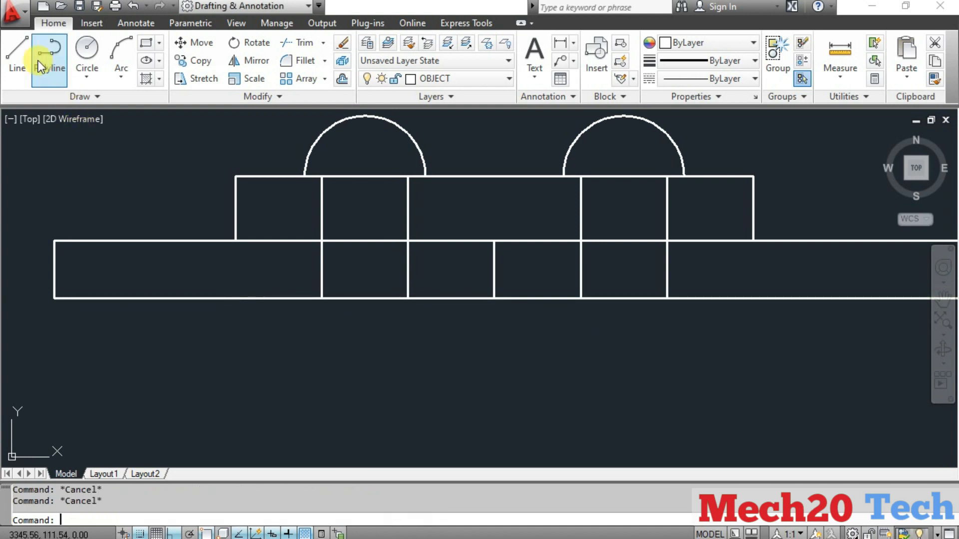
Draw a 12 mm line to the right along the plate's bottom edge from the lower end of the left rivet's left shank edge.
left_click(30, 60)
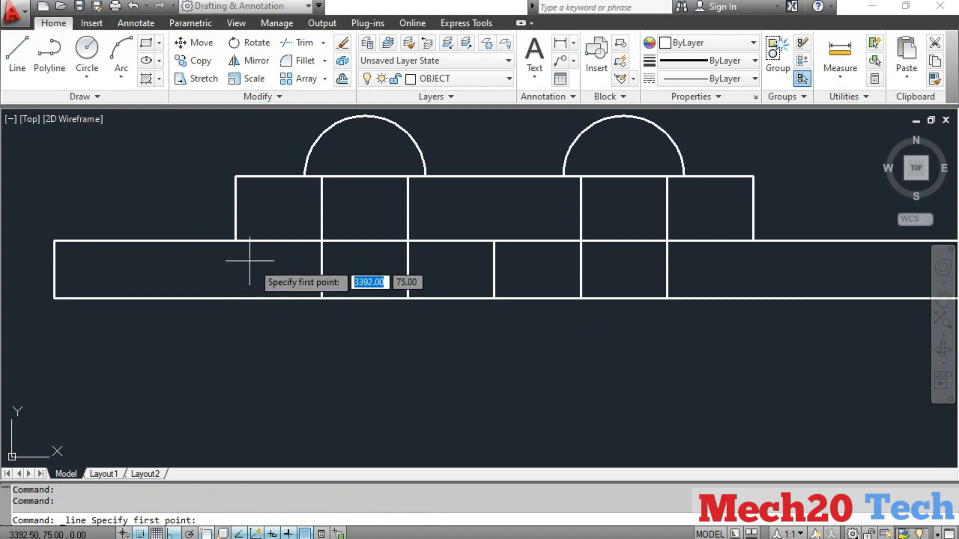
left_click(320, 298)
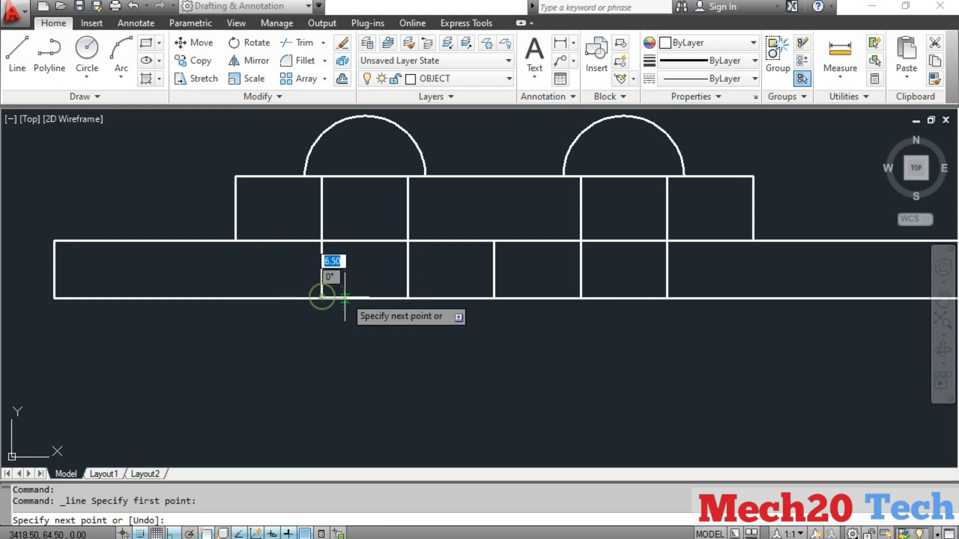
type("1")
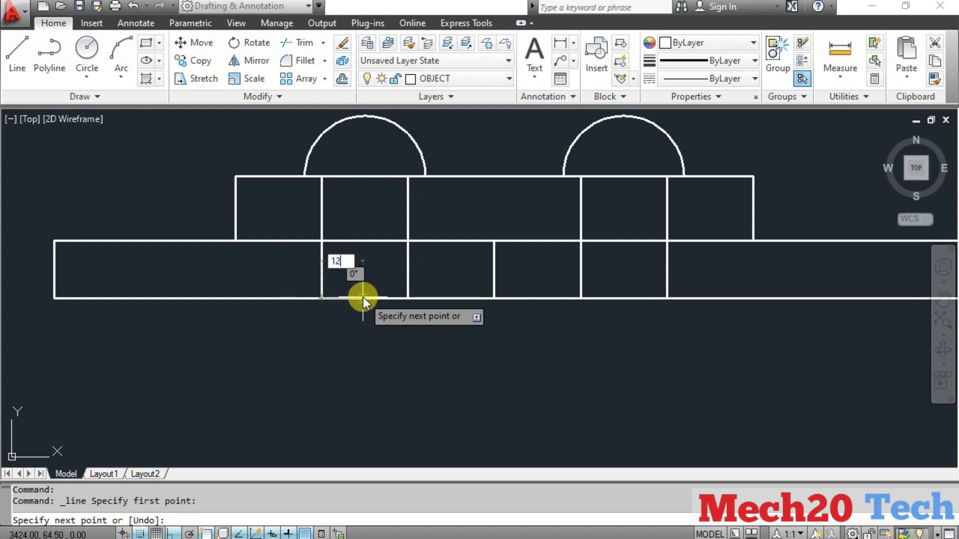
type("2")
key("Return")
key("Escape")
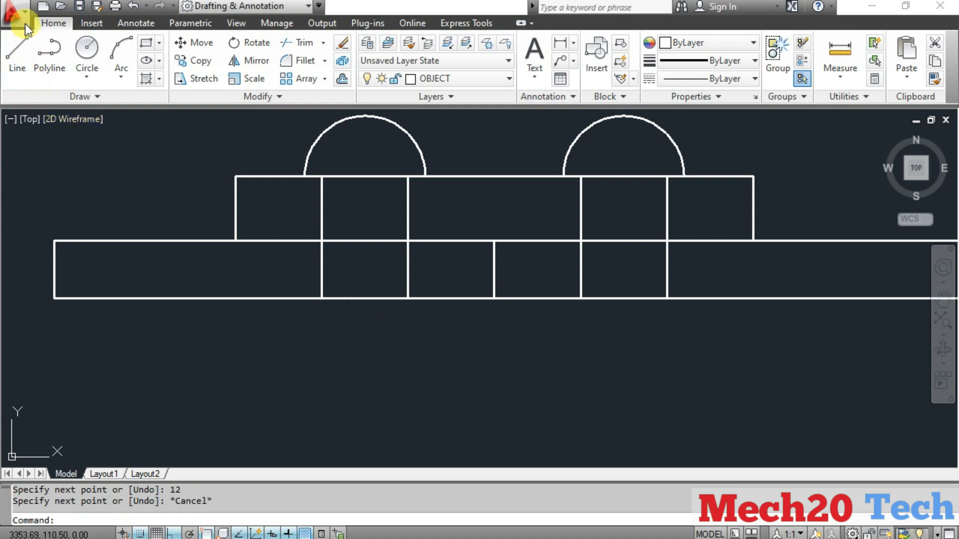
Draw a circle of radius 16.8 mm centred between the left rivet's shank edges on the main plate's bottom edge.
left_click(87, 50)
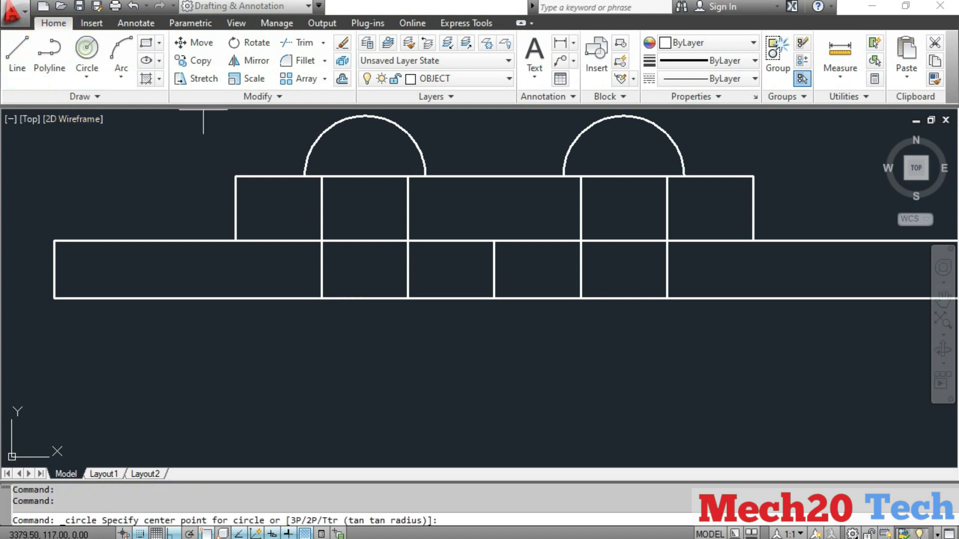
left_click(363, 299)
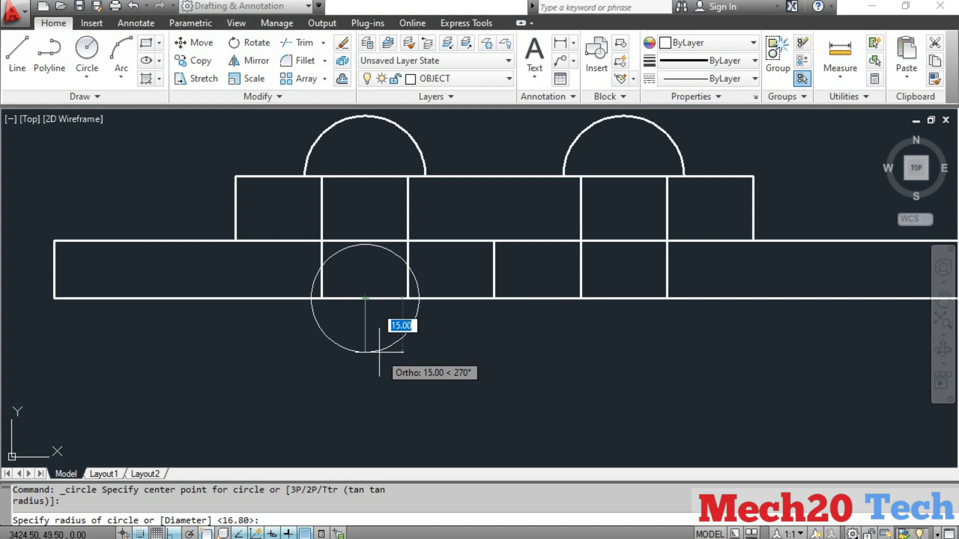
type("16")
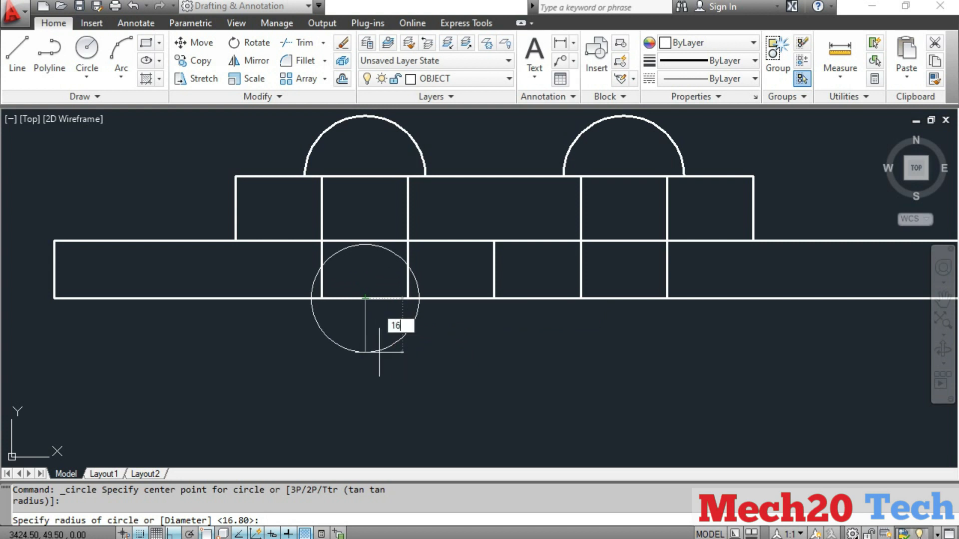
key("Return")
key("Escape")
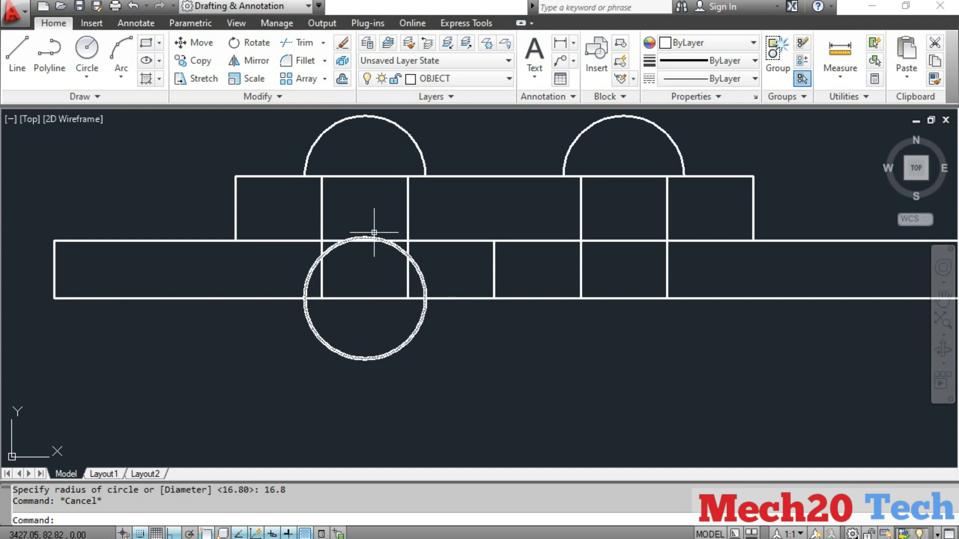
Draw a 12 mm line to the right along the plate's bottom edge from the lower end of the right rivet's left shank edge.
left_click(18, 53)
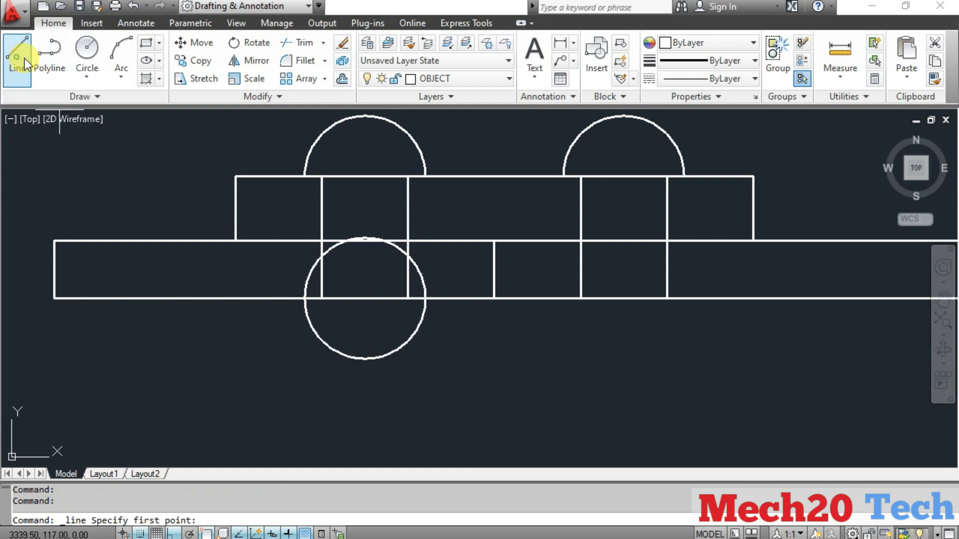
left_click(581, 298)
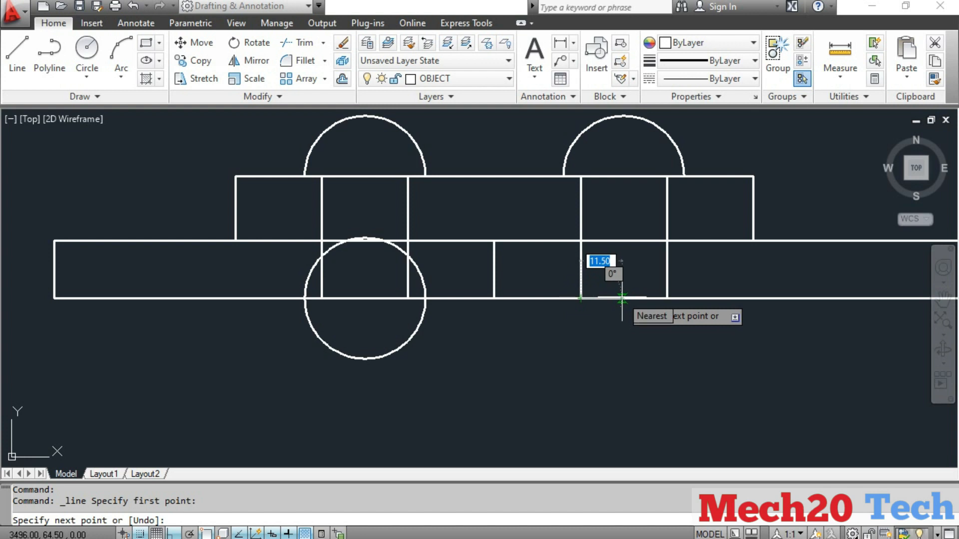
type("12")
key("Return")
key("Escape")
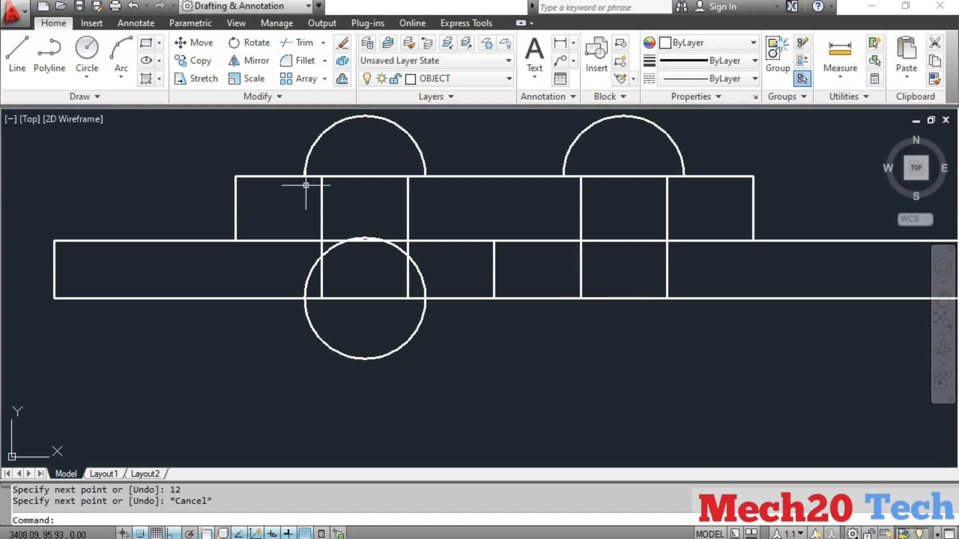
Draw a circle of radius 16.8 mm centred between the right rivet's shank edges on the main plate's bottom edge.
left_click(85, 47)
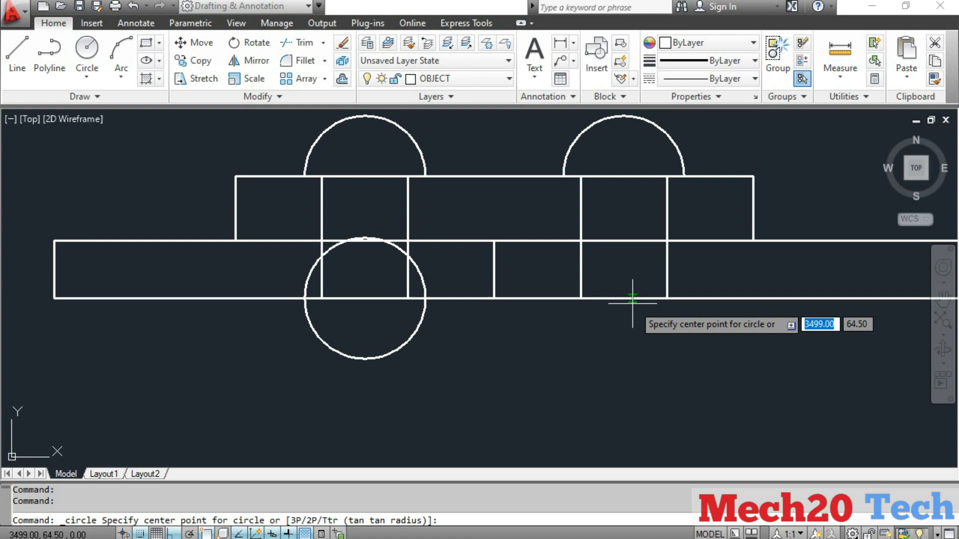
left_click(622, 298)
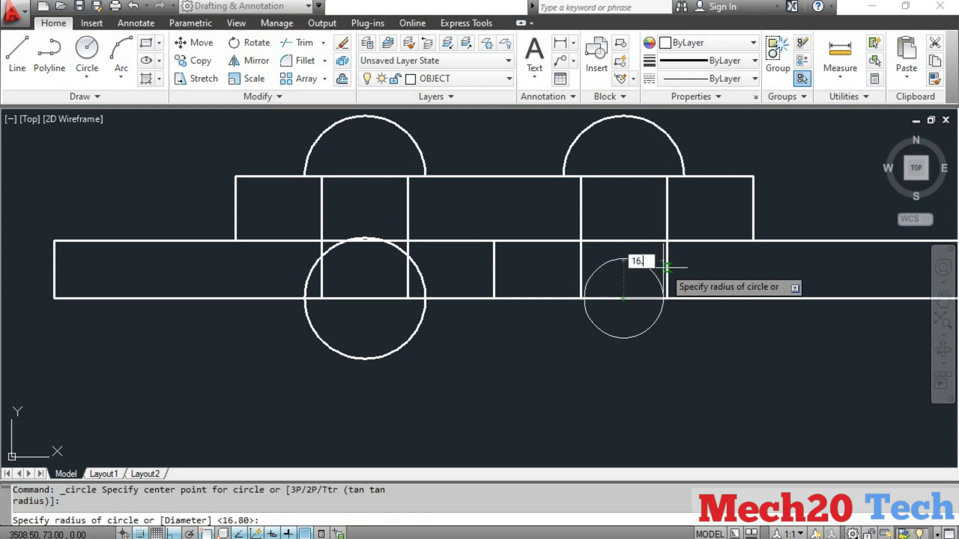
type("16.8")
key("Return")
key("Escape")
key("Escape")
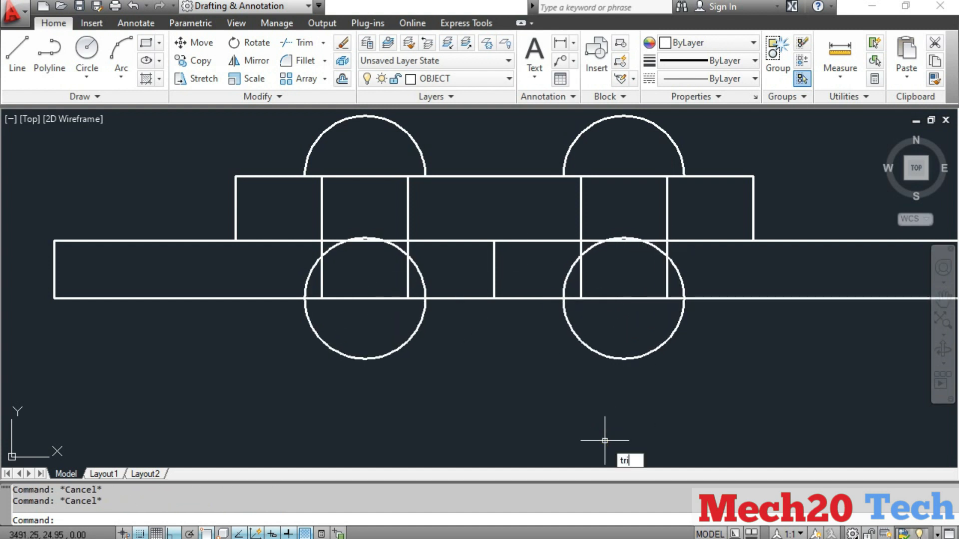
Trim both lower circles to semicircular heads below the main plates and delete the leftover arcs inside the rivet shanks.
key("Return")
key("Return")
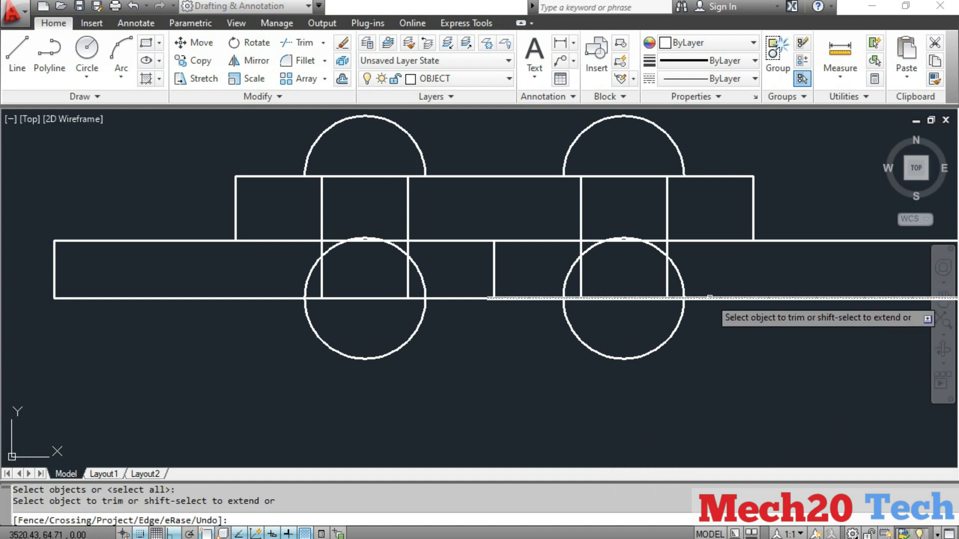
left_click(678, 285)
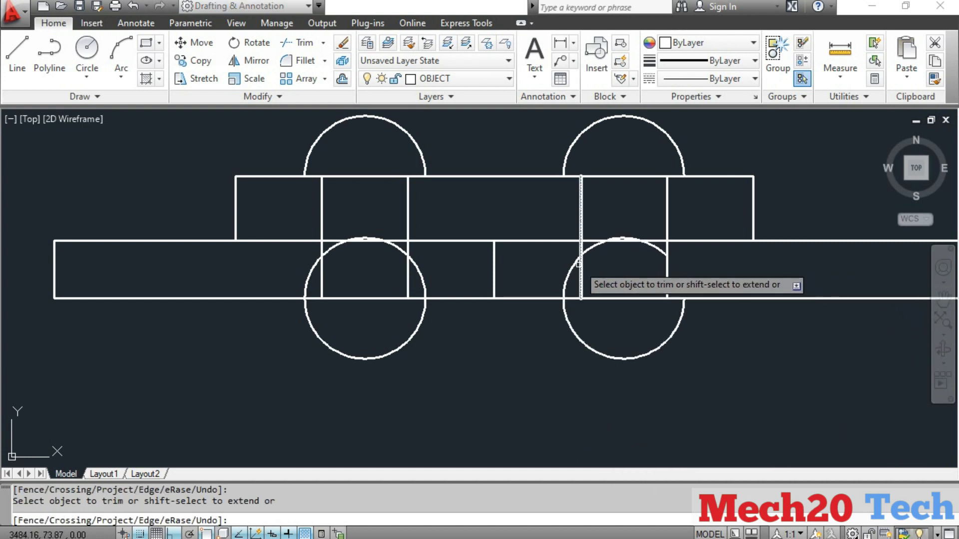
left_click(566, 275)
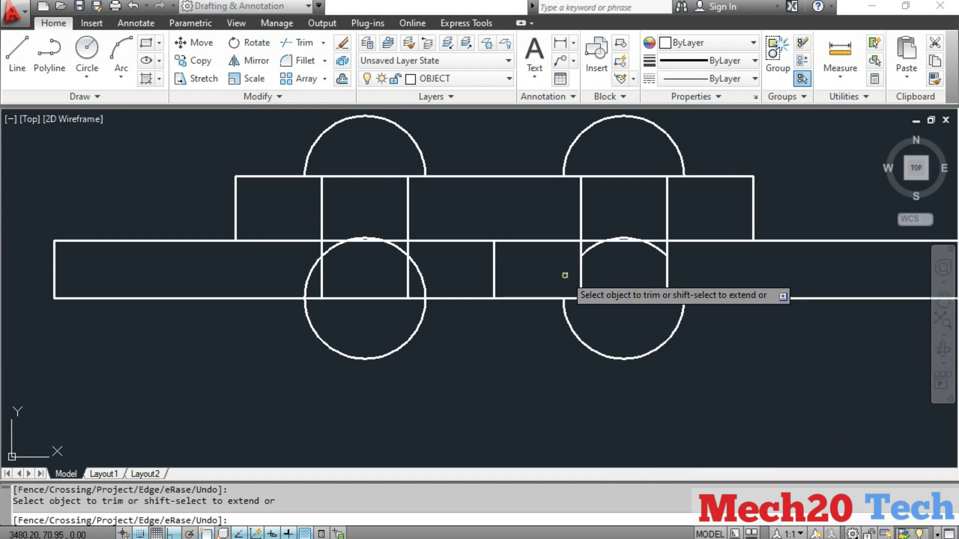
left_click(425, 282)
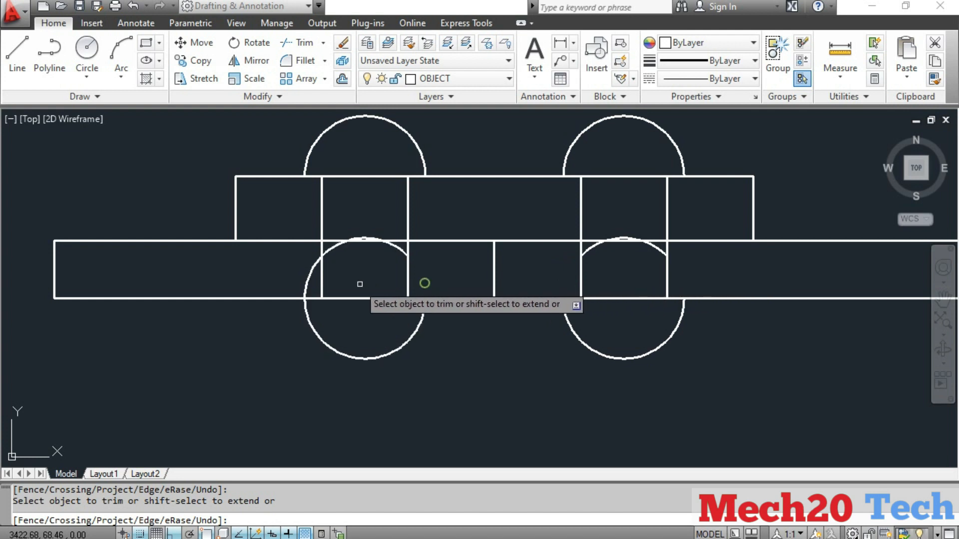
left_click(305, 284)
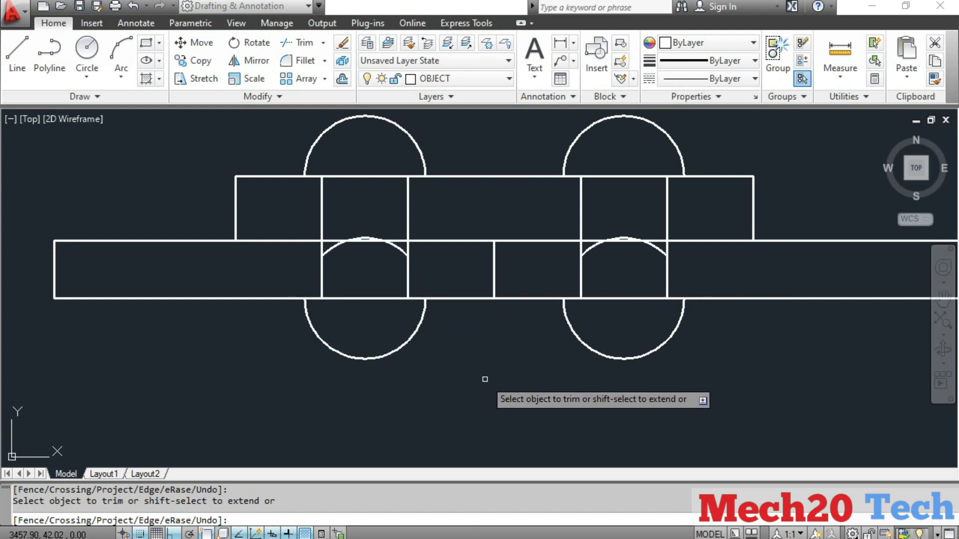
key("Escape")
key("Escape")
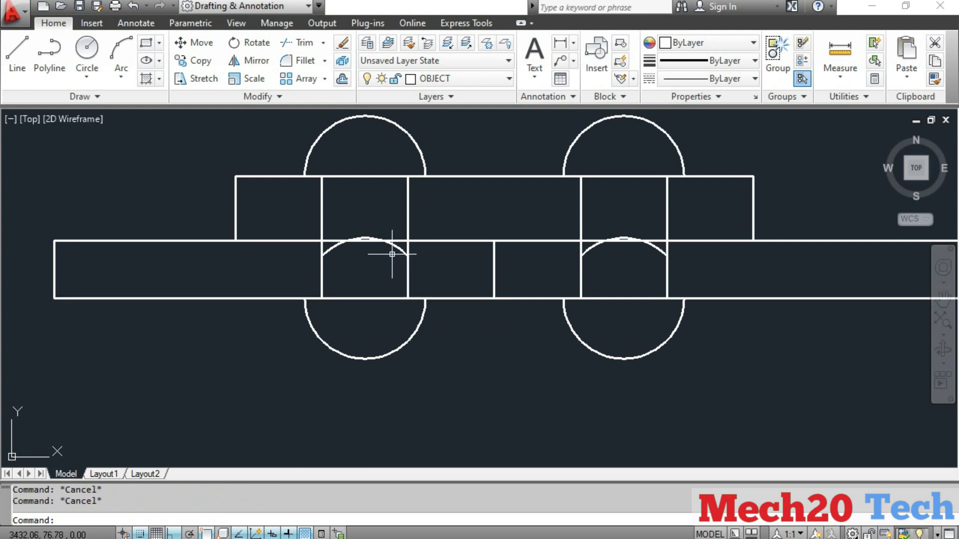
key("Delete")
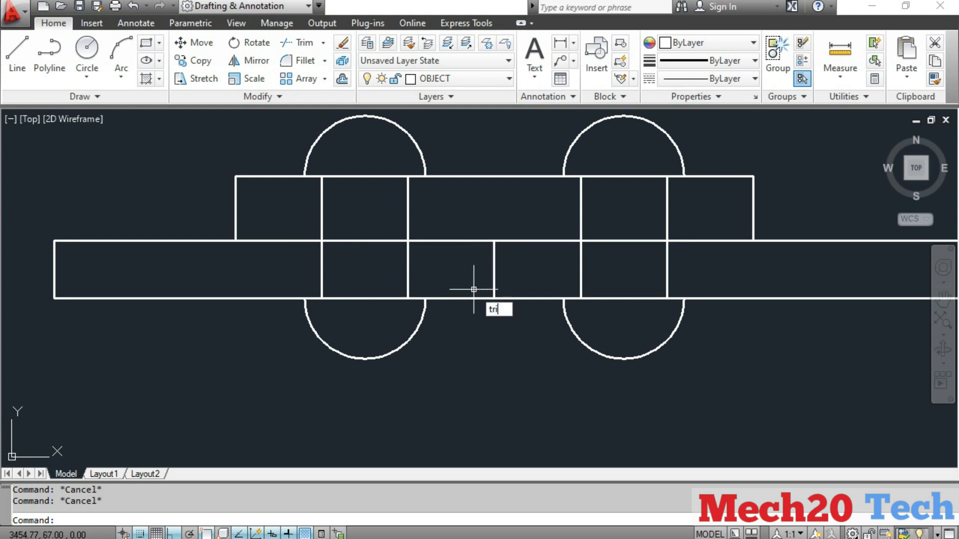
Trim away the line between the cover plate and main plates where it crosses both rivet shanks.
key("Return")
key("Return")
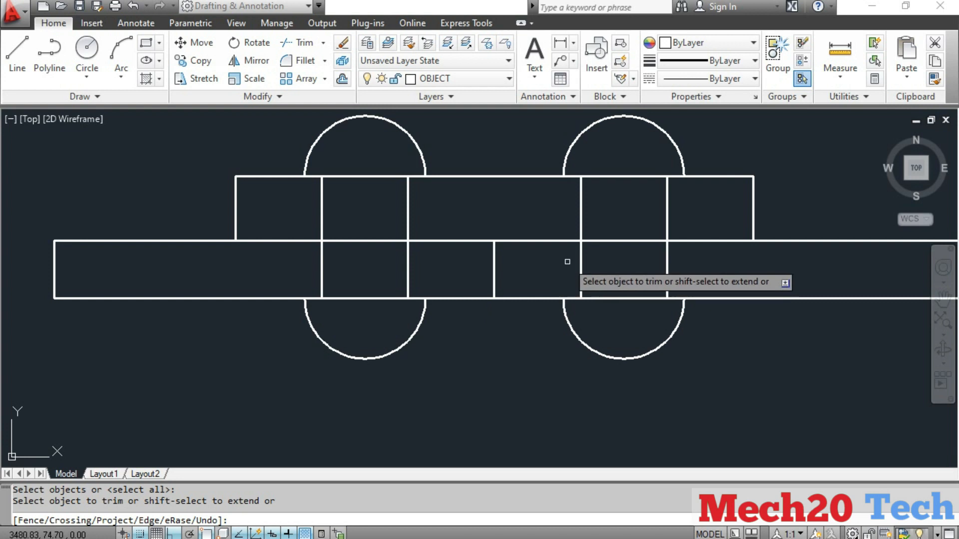
left_click(606, 241)
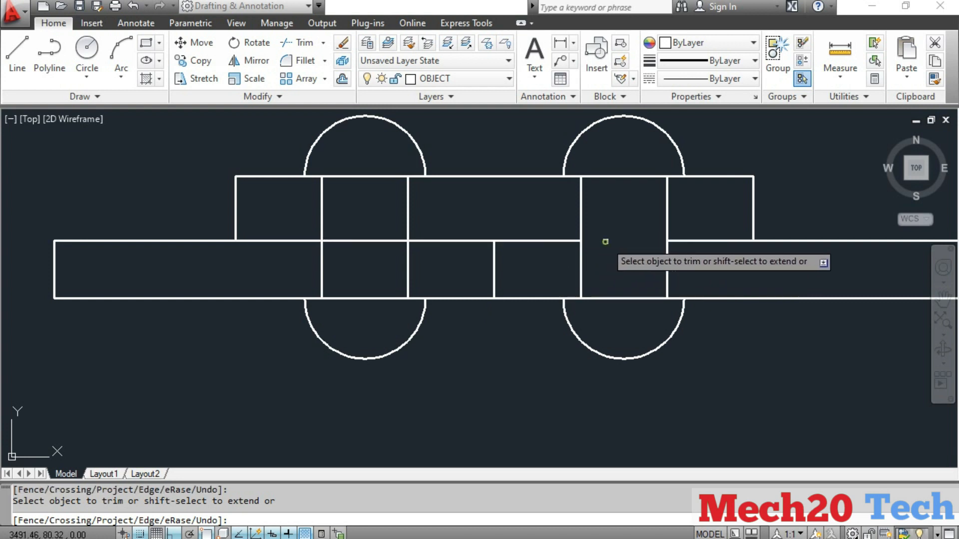
left_click(366, 242)
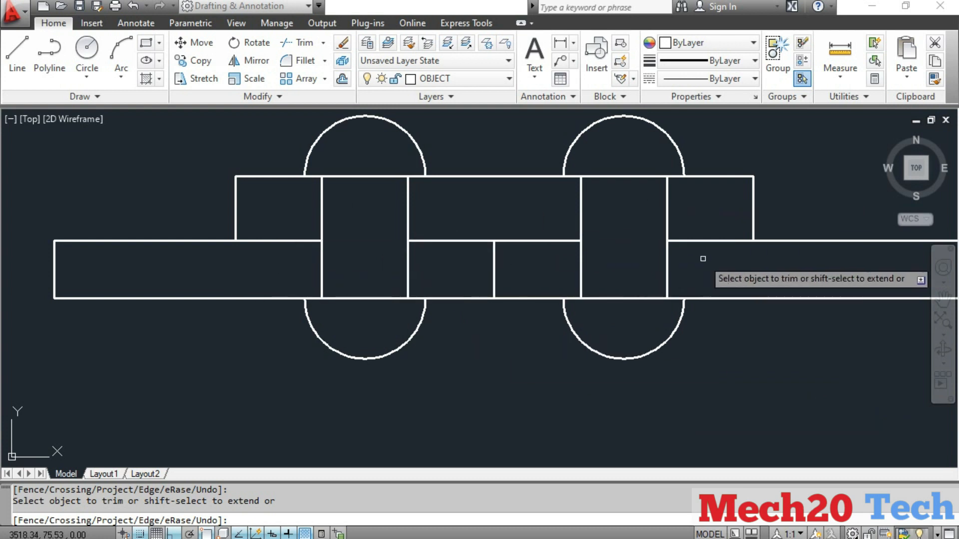
key("Escape")
key("Escape")
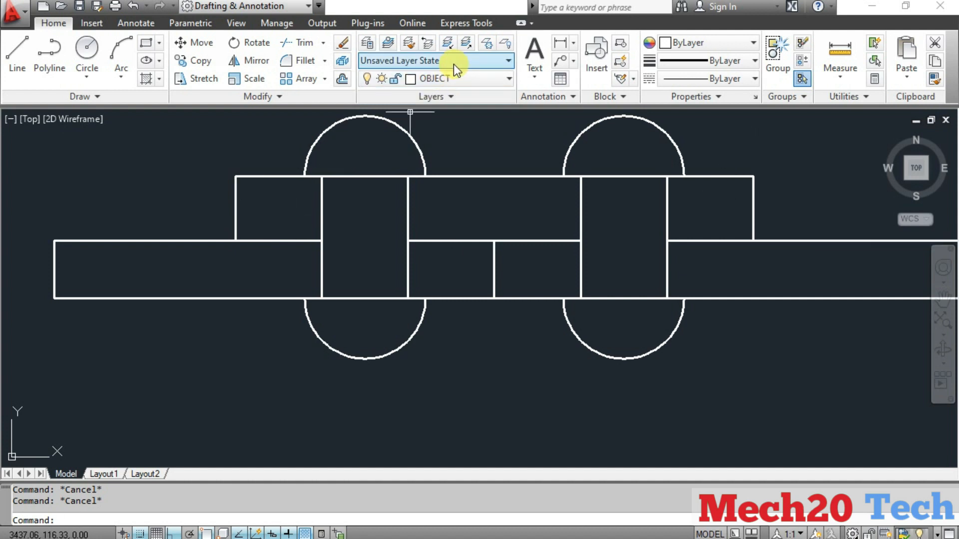
On the zigzag layer, draw a slanted line from the cover plate's bottom-left corner to its top edge, 6 mm inward.
left_click(452, 78)
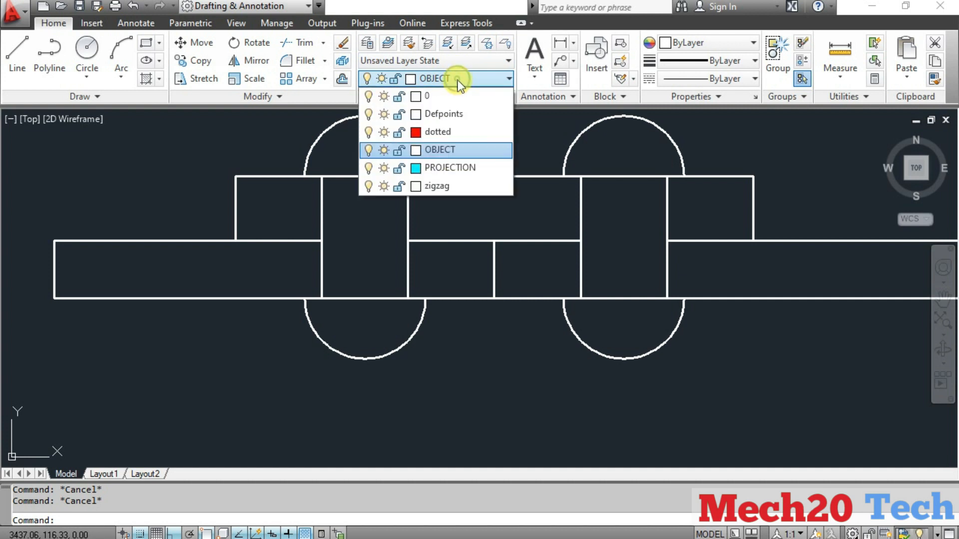
left_click(449, 187)
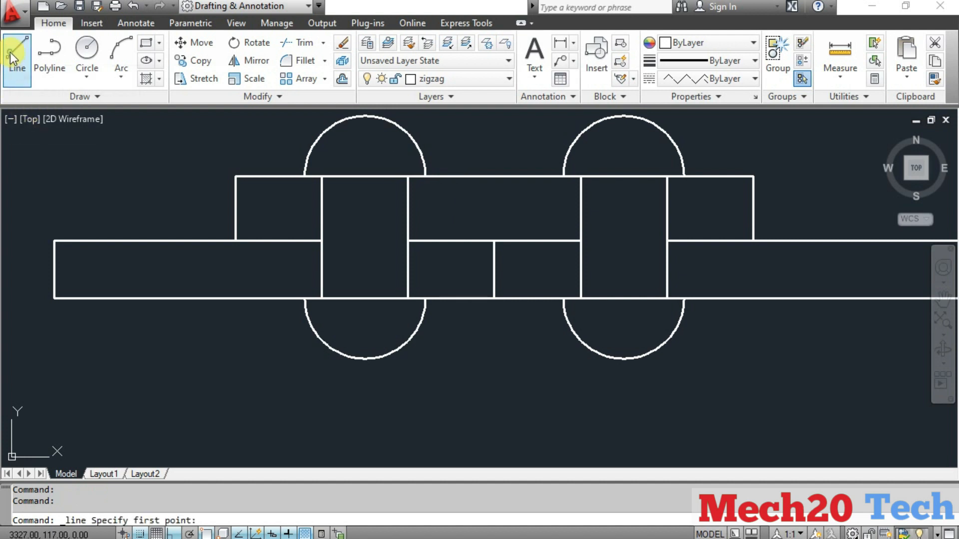
left_click(236, 240)
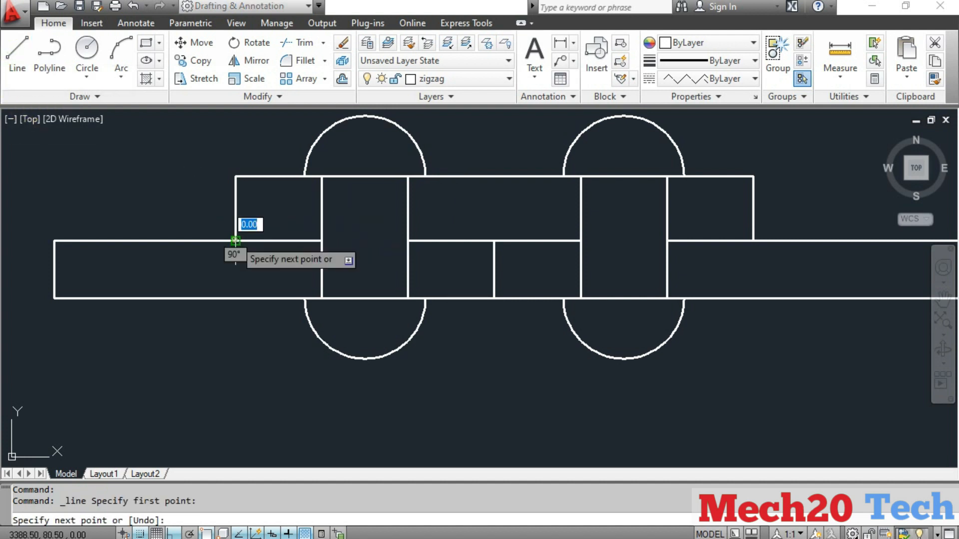
left_click(257, 177)
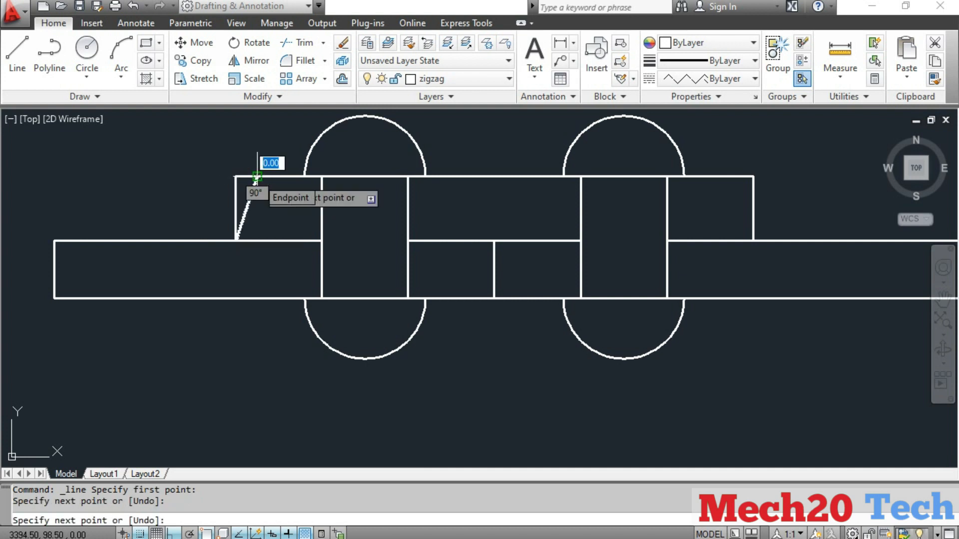
key("Escape")
key("Escape")
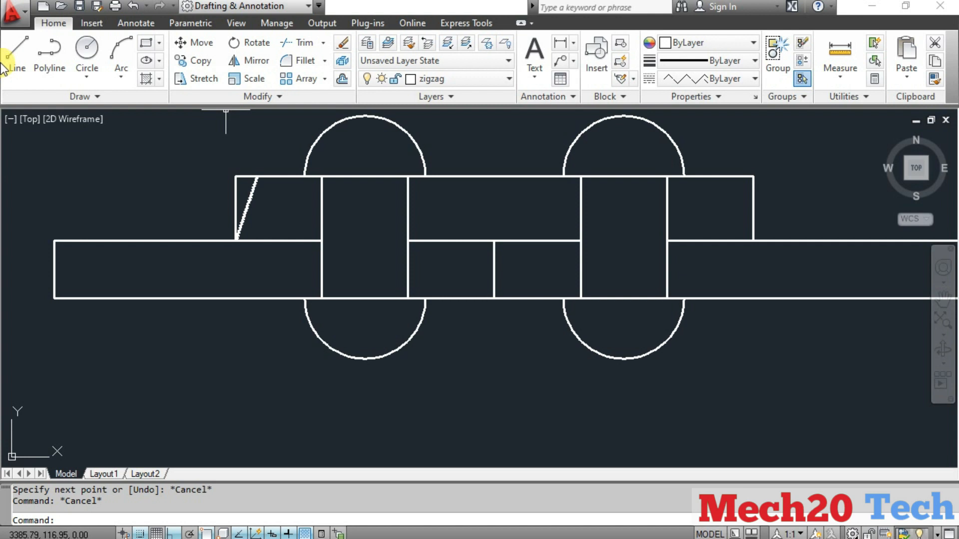
Draw a mirrored slanted zigzag line from the cover plate's bottom-right corner to its top edge, about 6 mm inward.
left_click(17, 53)
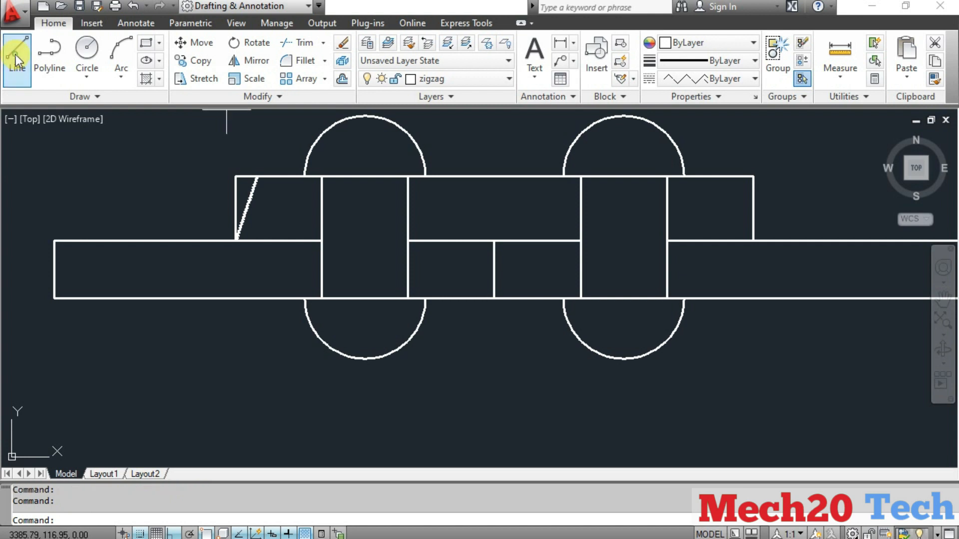
left_click(752, 240)
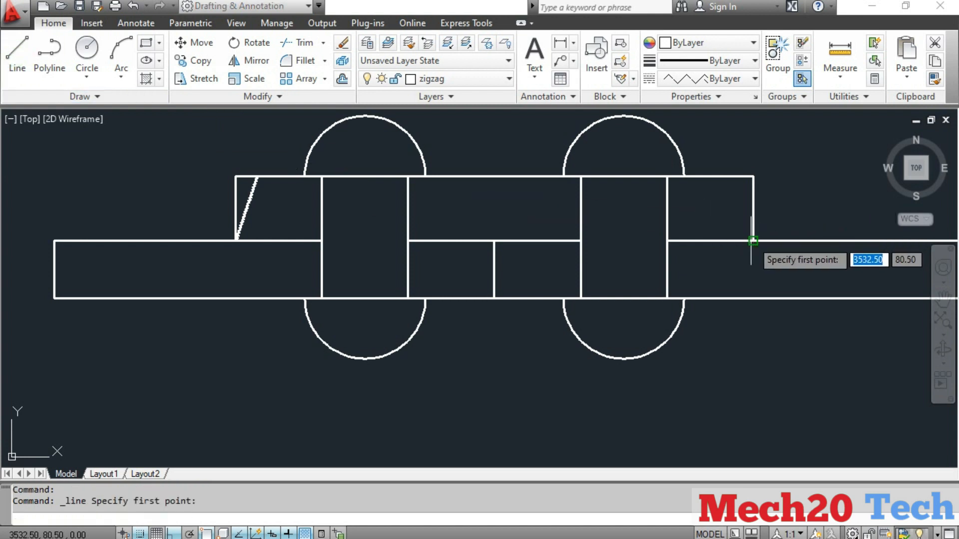
left_click(730, 177)
key("Escape")
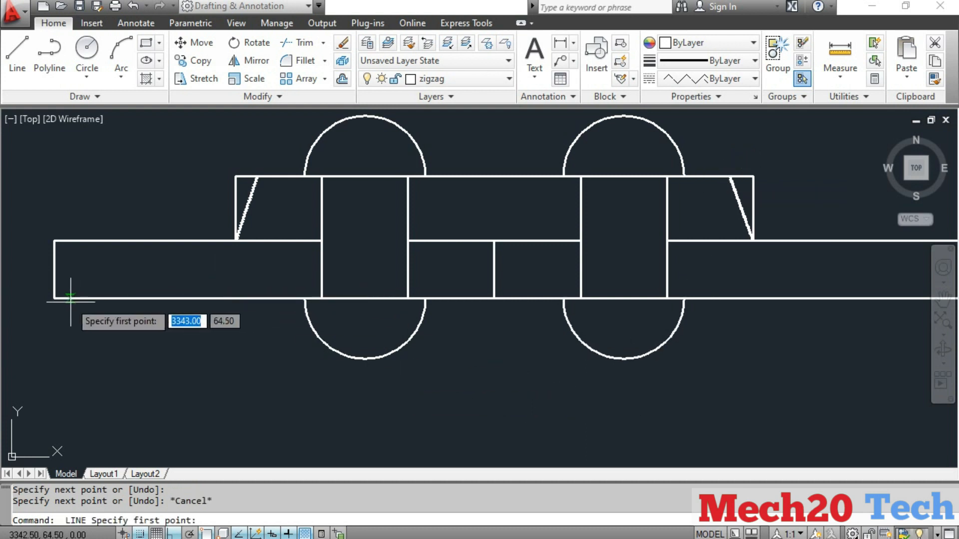
Draw slanted zigzag lines from the main plates' outer bottom corners inward to their top edge, the right one ending about 8.5 mm in.
left_click(54, 298)
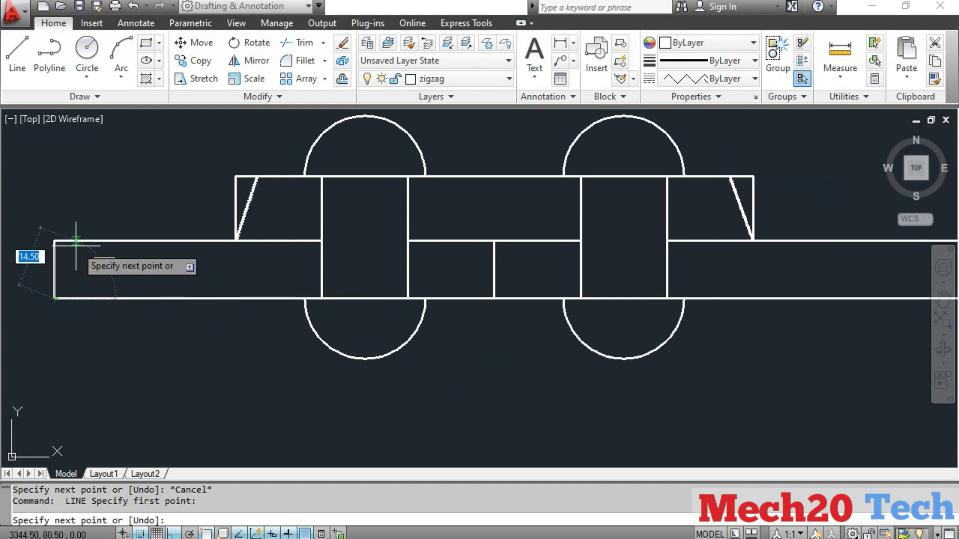
left_click(72, 243)
middle_click_drag(392, 353, 135, 376)
key("Return")
key("Return")
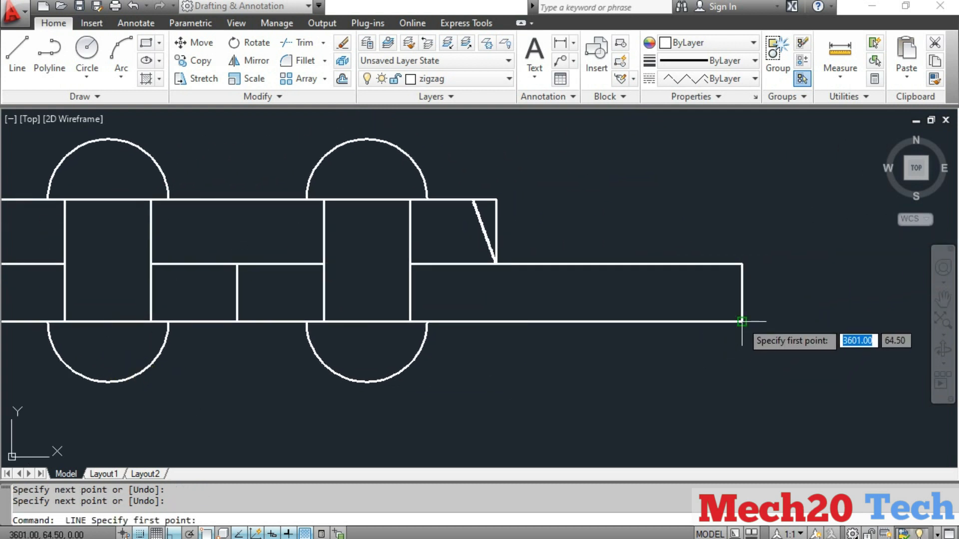
left_click(742, 321)
left_click(713, 265)
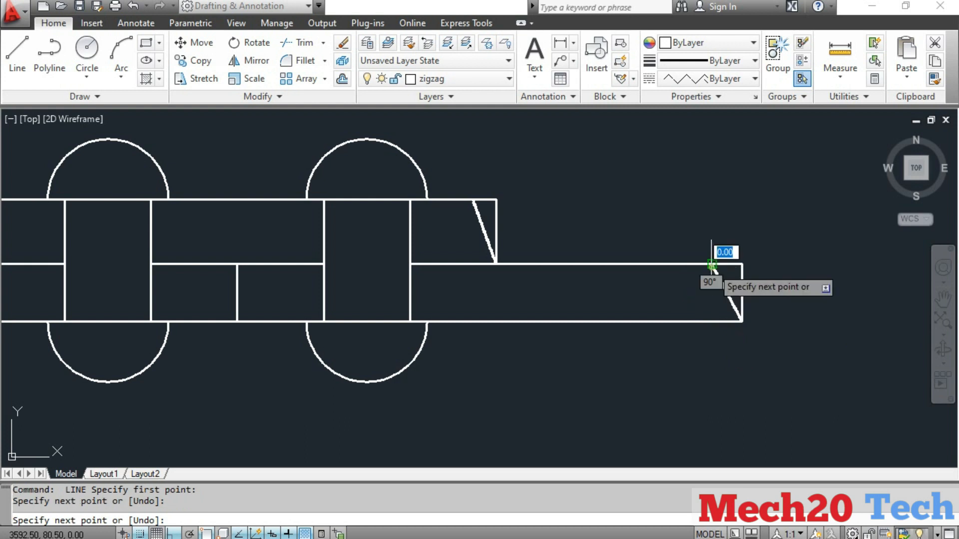
key("Escape")
key("Escape")
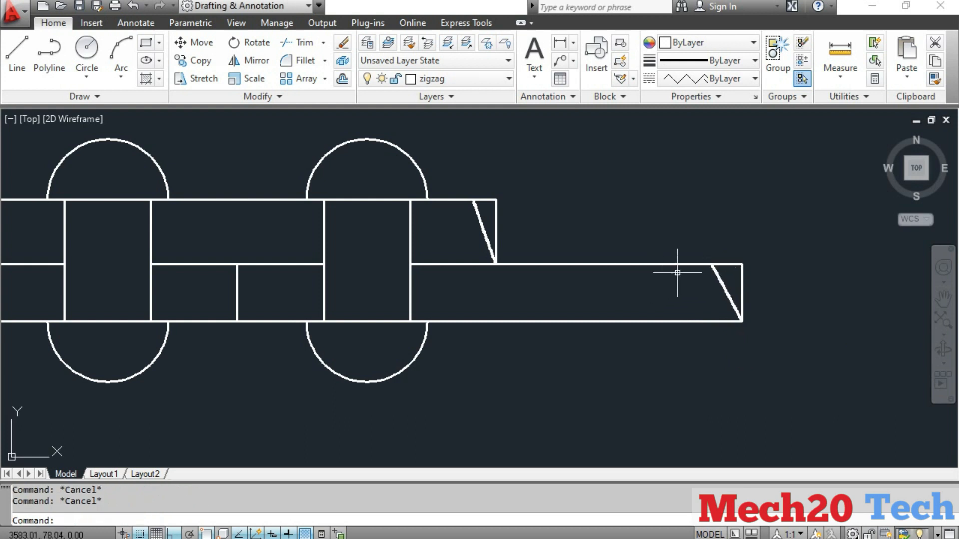
Trim the top edges of the cover plate and main plates outside the four slanted end lines.
type("tr")
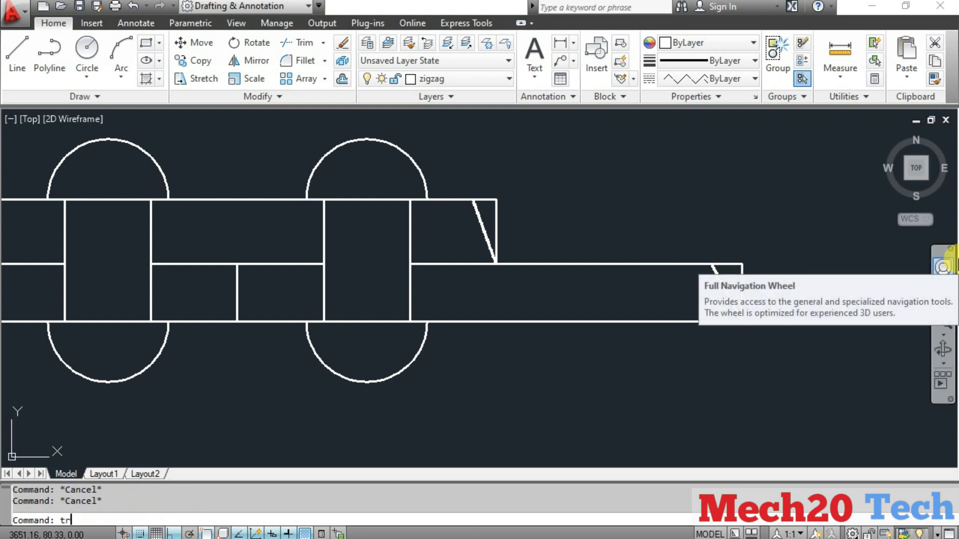
type("im")
key("Return")
key("Return")
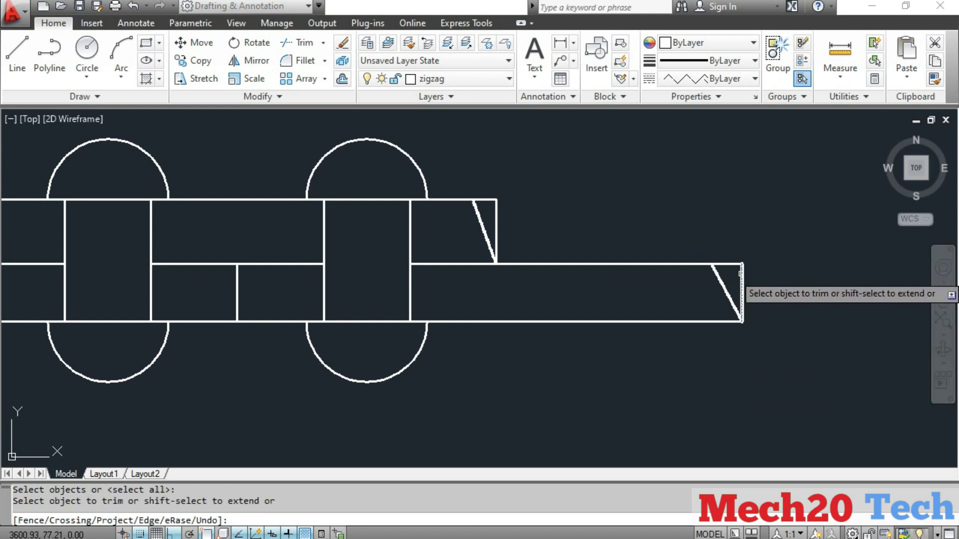
left_click(732, 264)
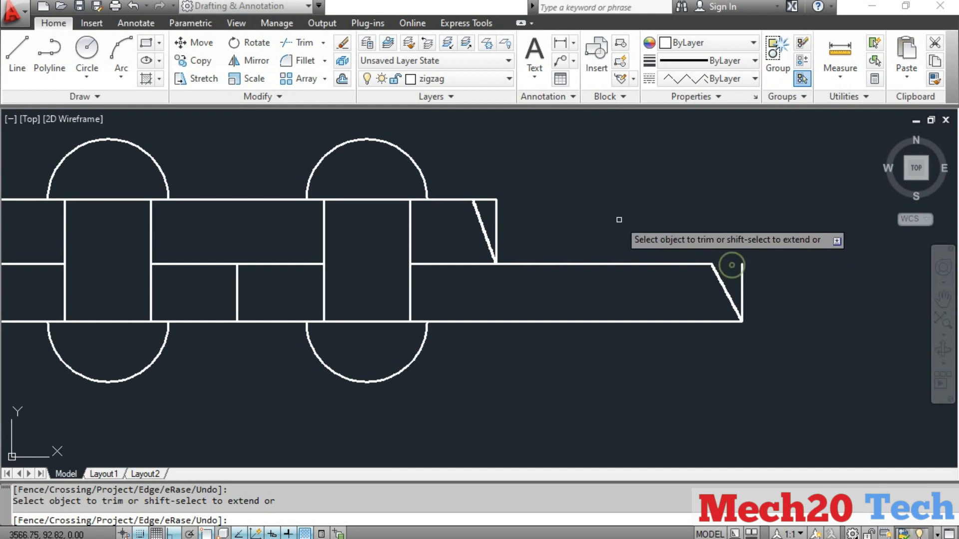
left_click(484, 202)
mouse_move(417, 214)
middle_mouse_down()
mouse_move(438, 222)
mouse_move(818, 180)
middle_mouse_up()
left_click(392, 167)
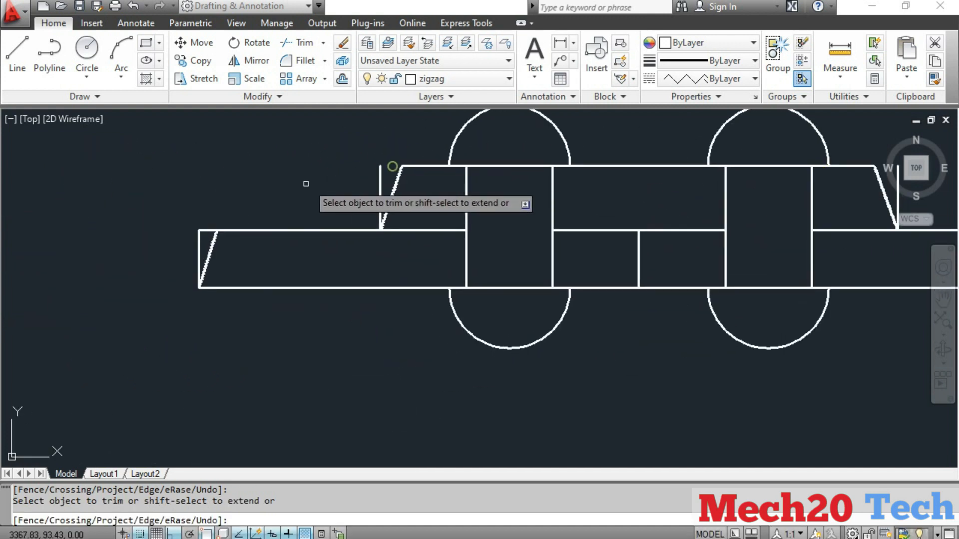
left_click(204, 231)
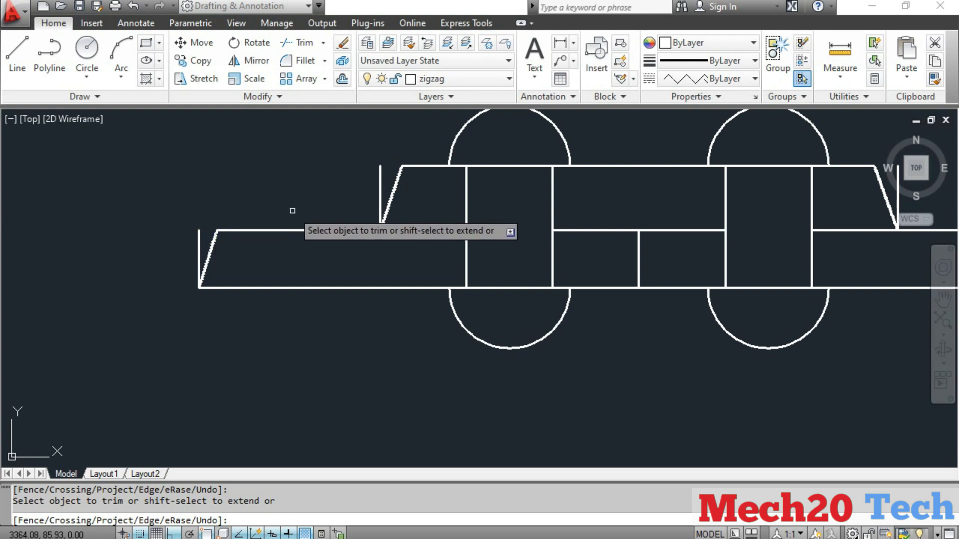
key("Escape")
key("Escape")
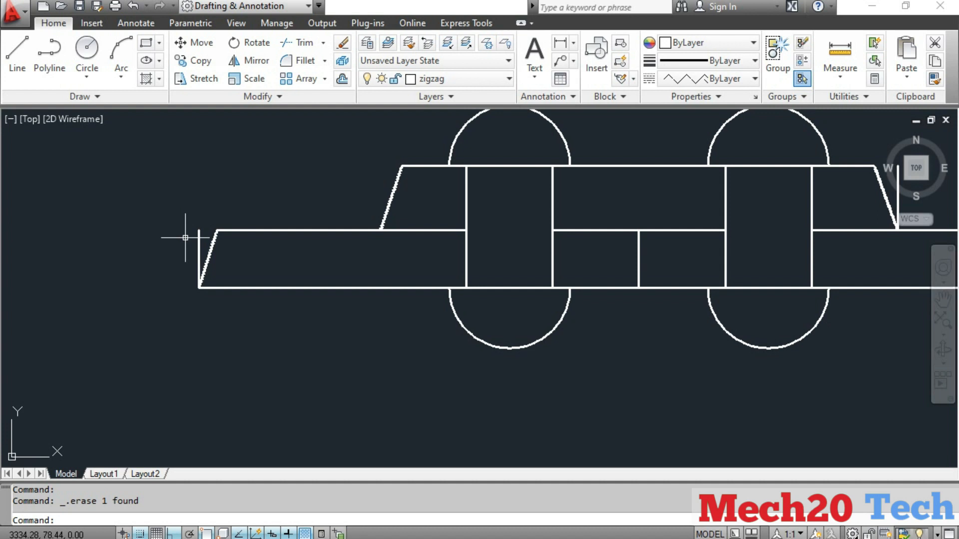
Delete the leftover vertical end lines outside the slanted ends of the cover plate and main plates.
key("Delete")
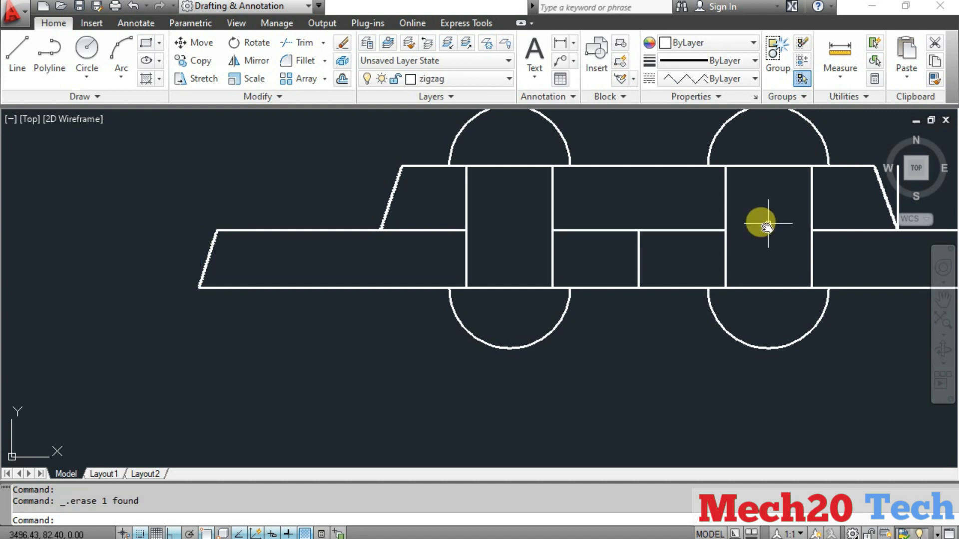
middle_click_drag(760, 220, 505, 257)
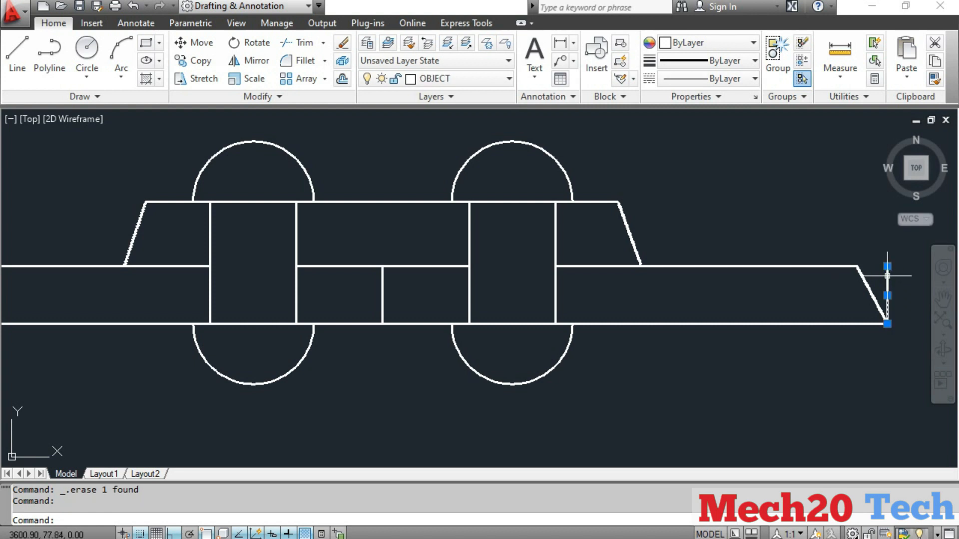
scroll(633, 342, "down", 2)
middle_click_drag(604, 336, 555, 297)
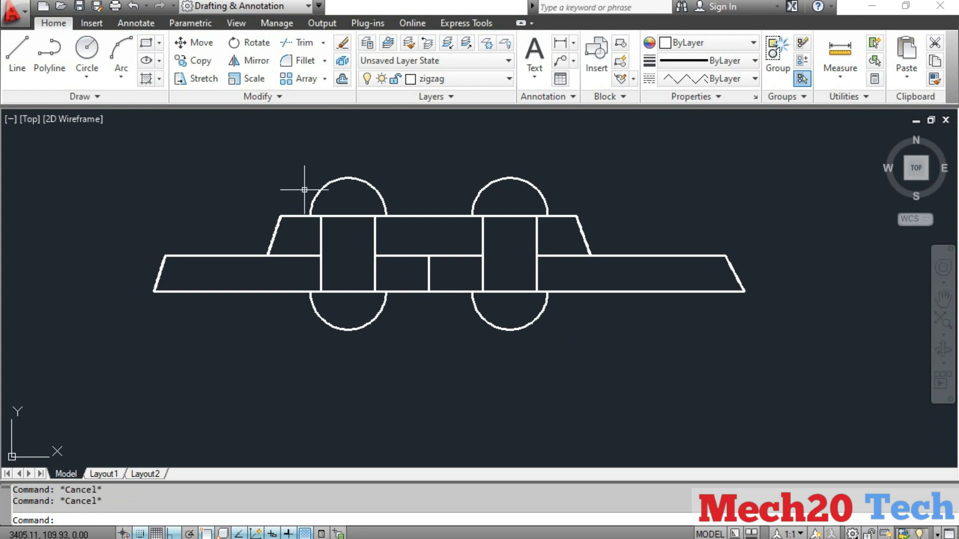
Hatch the left main plate and the cover plate around the rivet shanks with ANSI31 at 90° and scale 50.
left_click(161, 79)
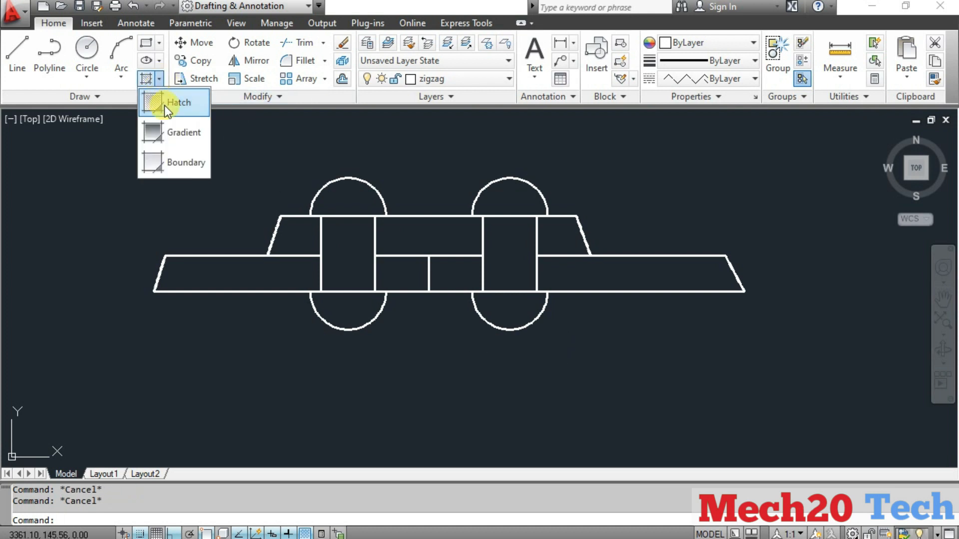
left_click(181, 107)
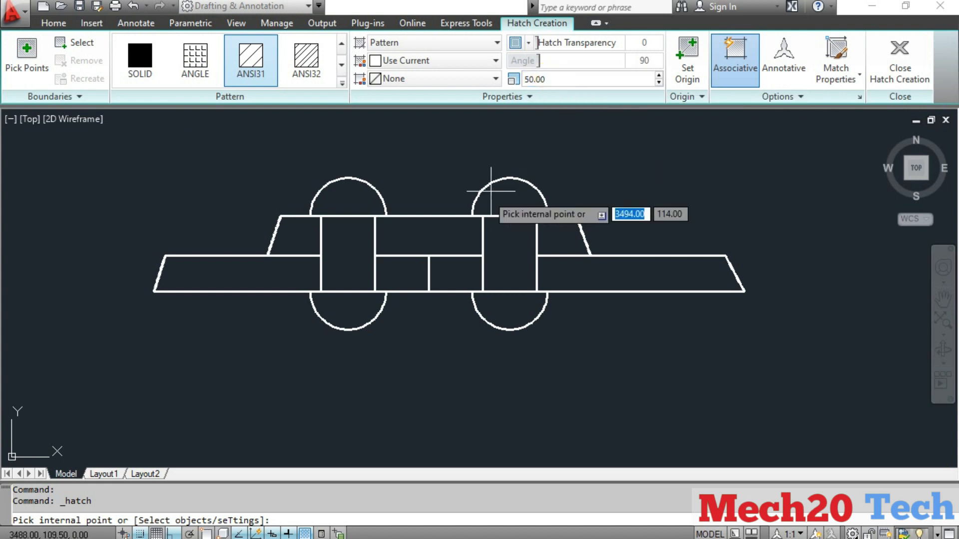
left_click(247, 275)
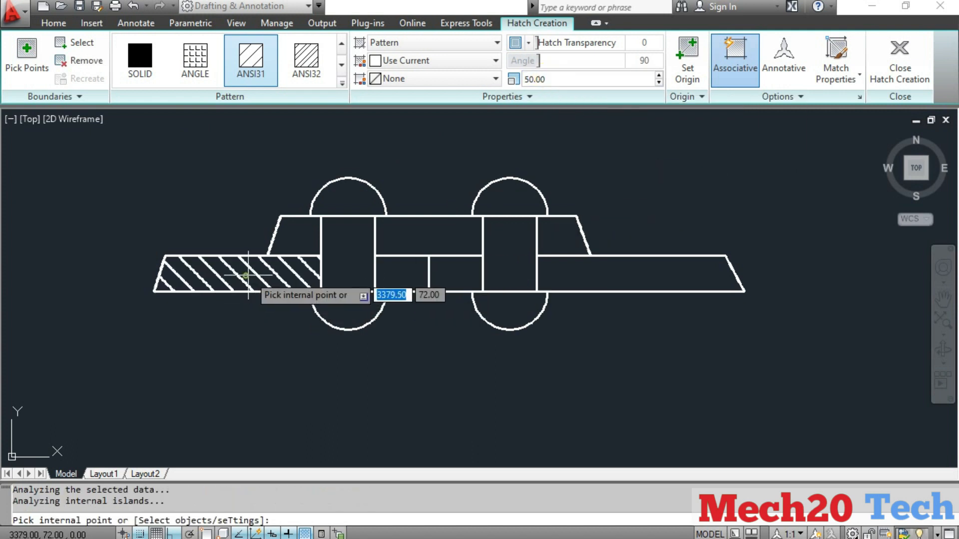
left_click(389, 278)
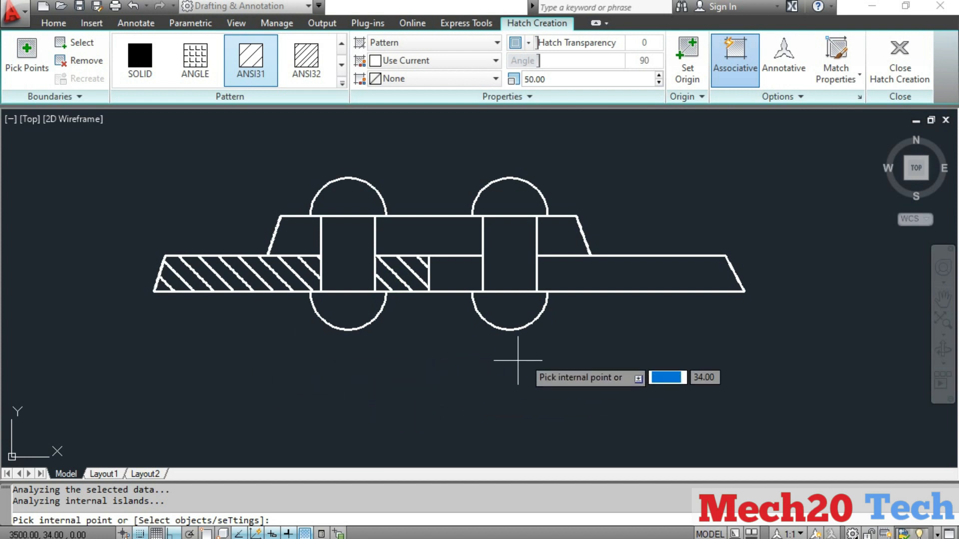
left_click(605, 281)
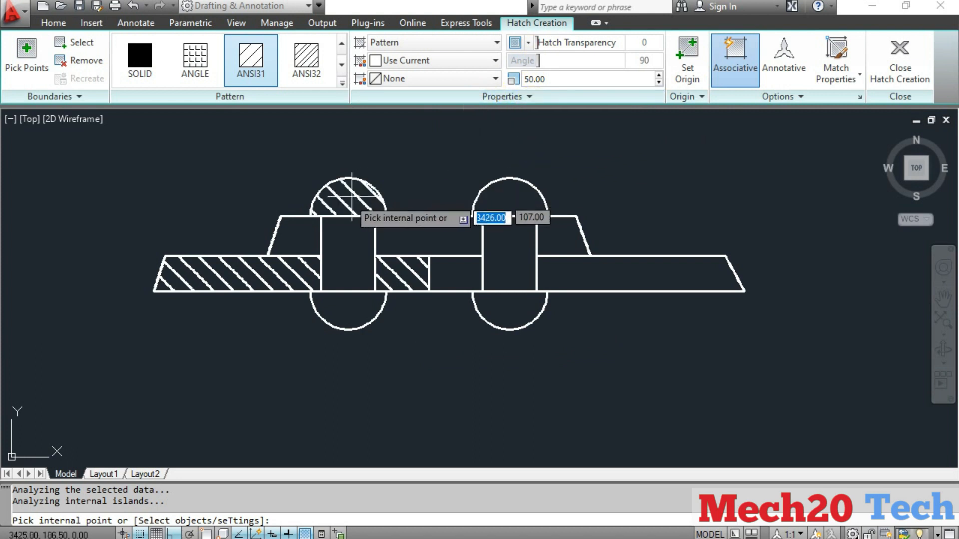
left_click(296, 230)
left_click(475, 235)
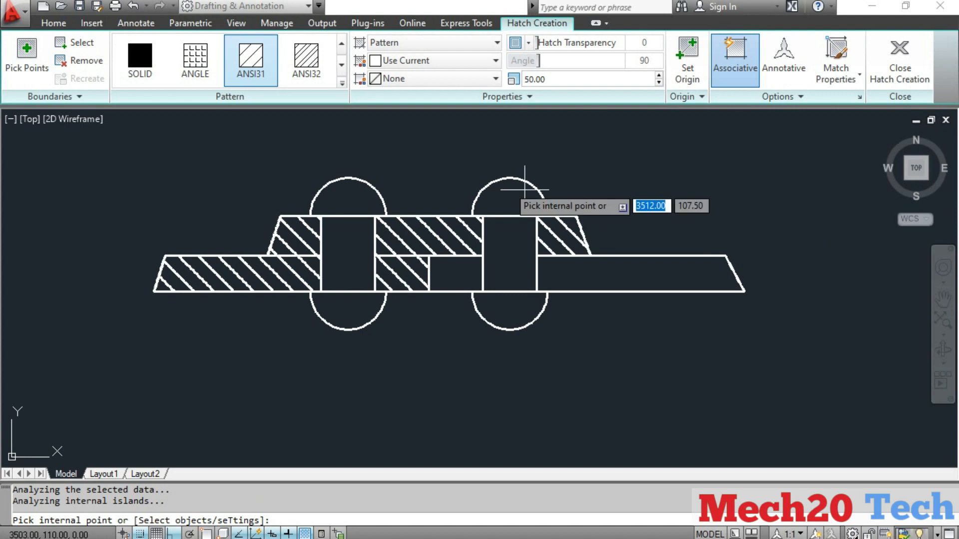
key("Escape")
key("Escape")
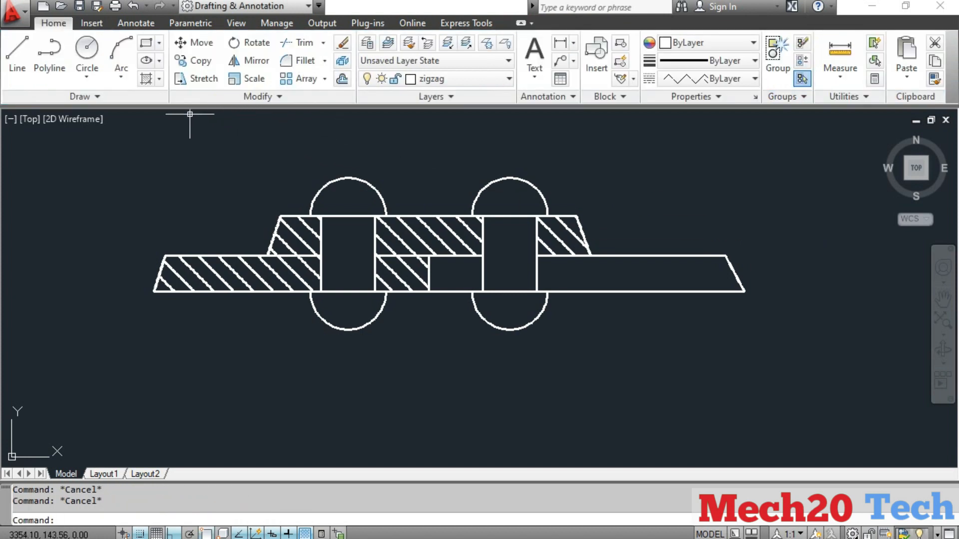
Hatch the right main plate on both sides of its rivet shank with ANSI31 at angle 0 and scale 50.
left_click(146, 79)
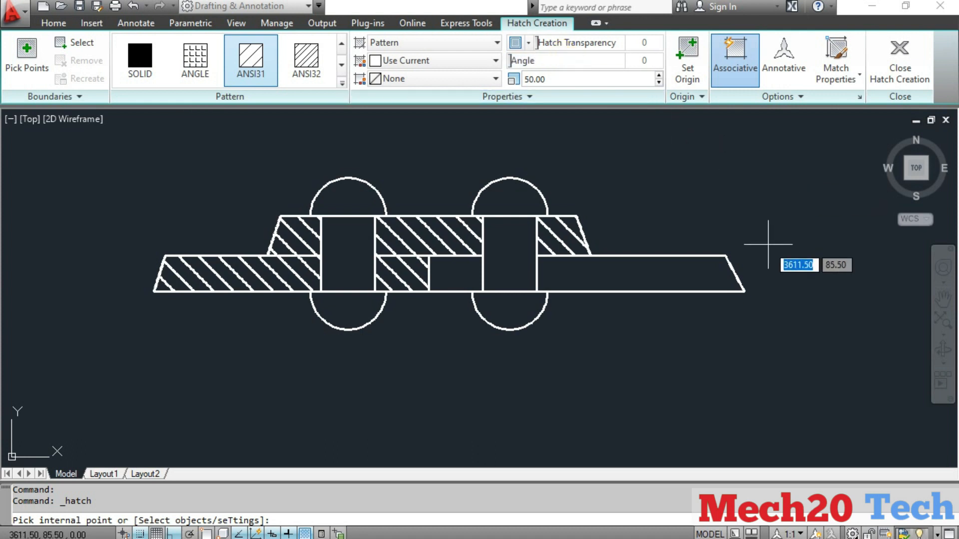
left_click(672, 278)
left_click(452, 274)
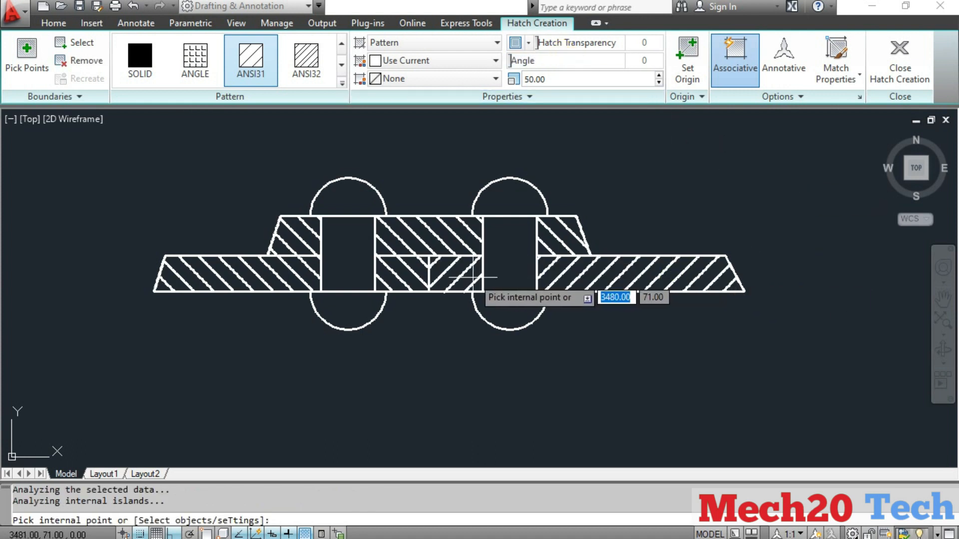
key("Escape")
key("Escape")
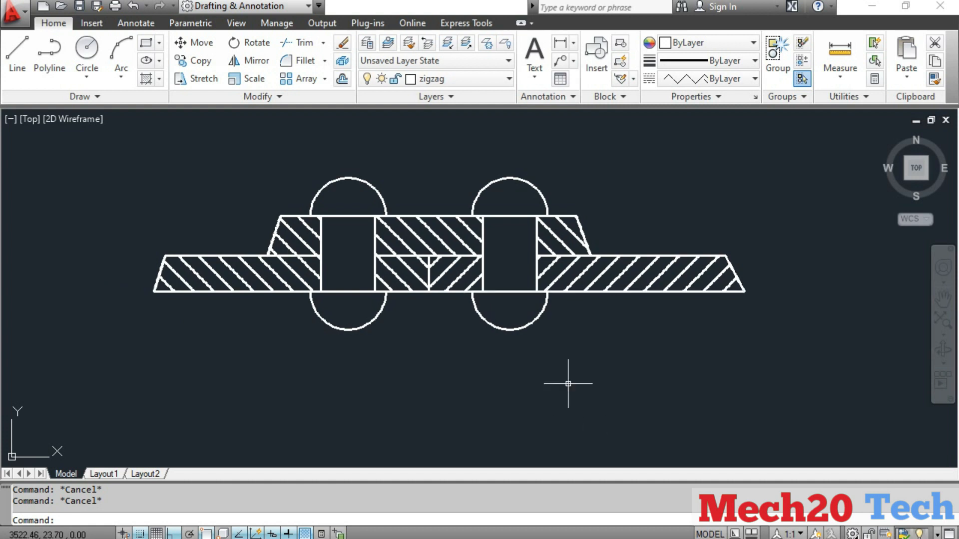
On the PROJECTION layer, draw vertical projection lines downward from both corners of the left main plate's slanted end.
left_click(17, 55)
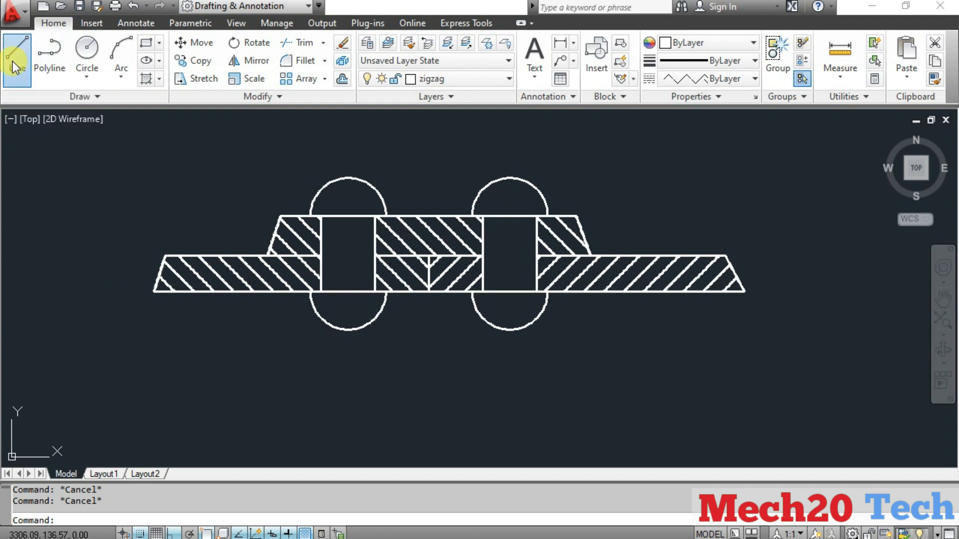
left_click(447, 79)
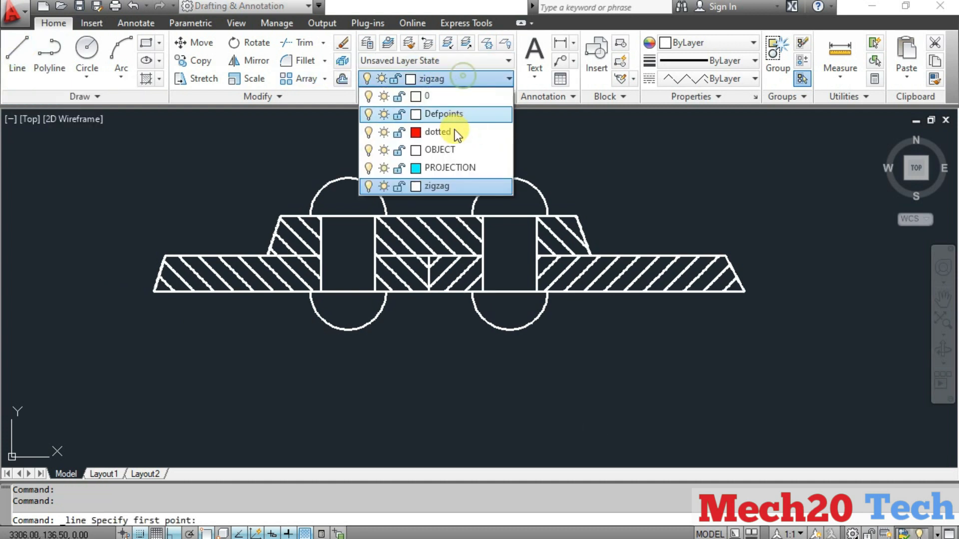
left_click(444, 167)
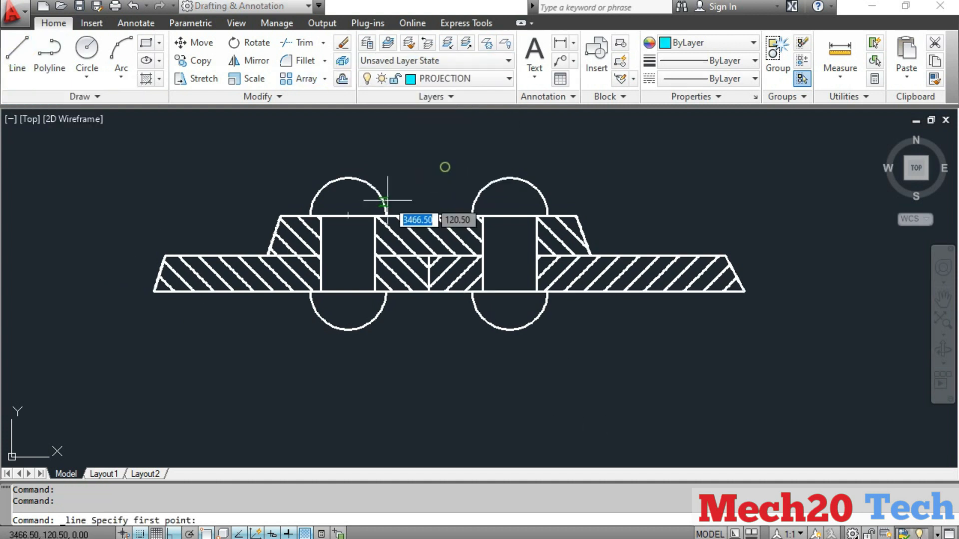
left_click(154, 291)
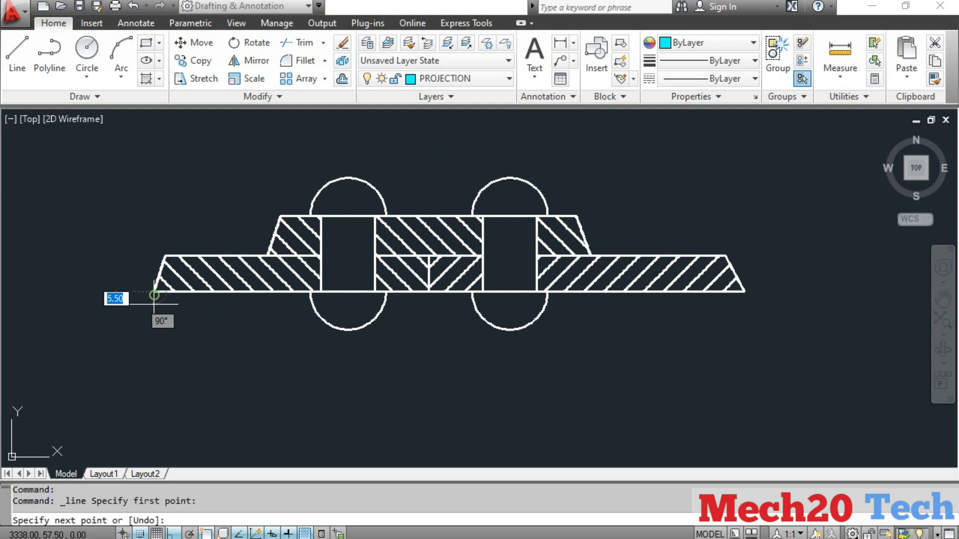
left_click(154, 369)
key("Escape")
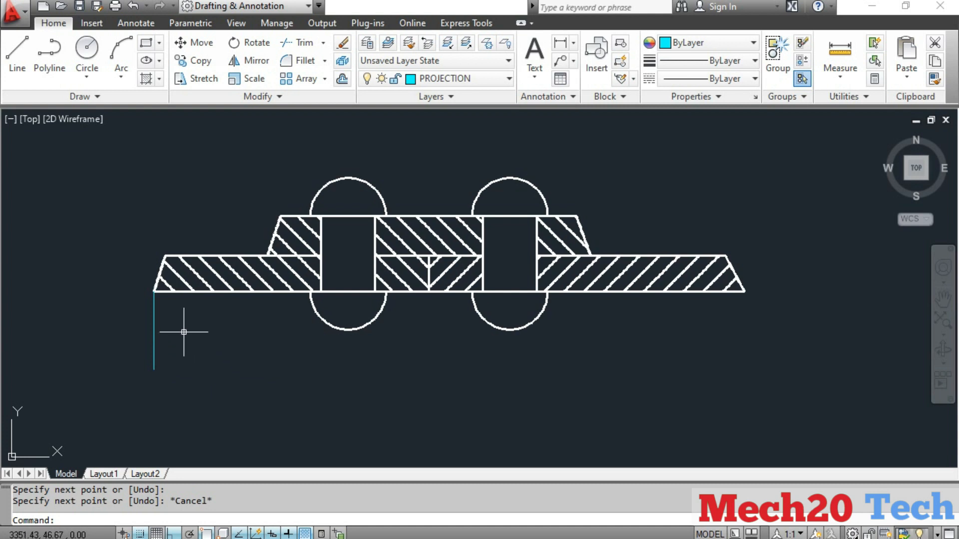
key("Return")
left_click(165, 256)
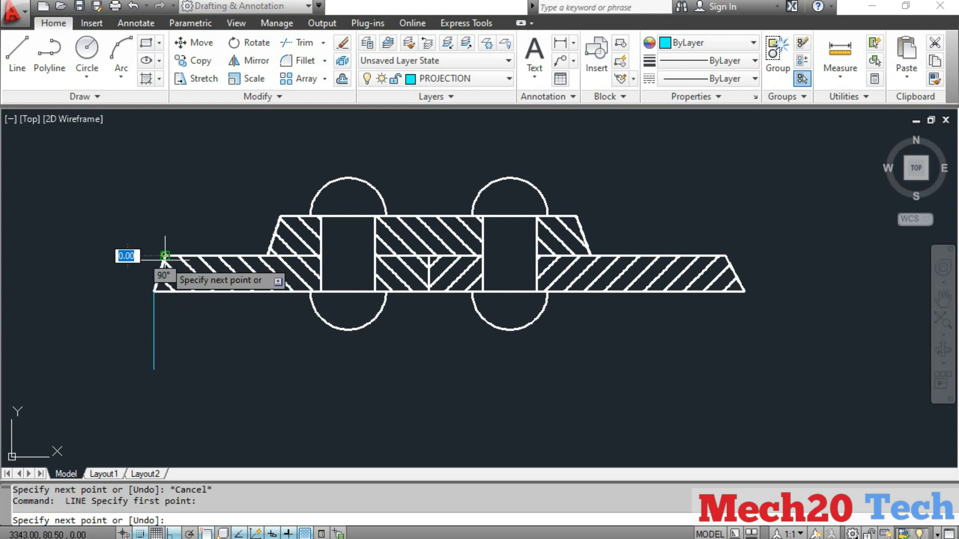
left_click(165, 369)
key("Return")
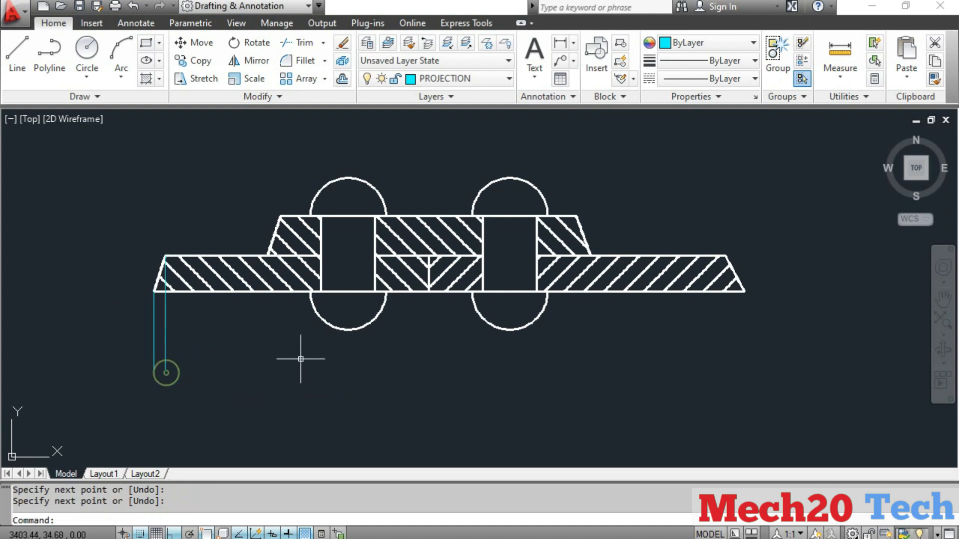
Draw vertical projection lines down from both corners of the right main plate's slanted end, ending level with the left pair.
key("Return")
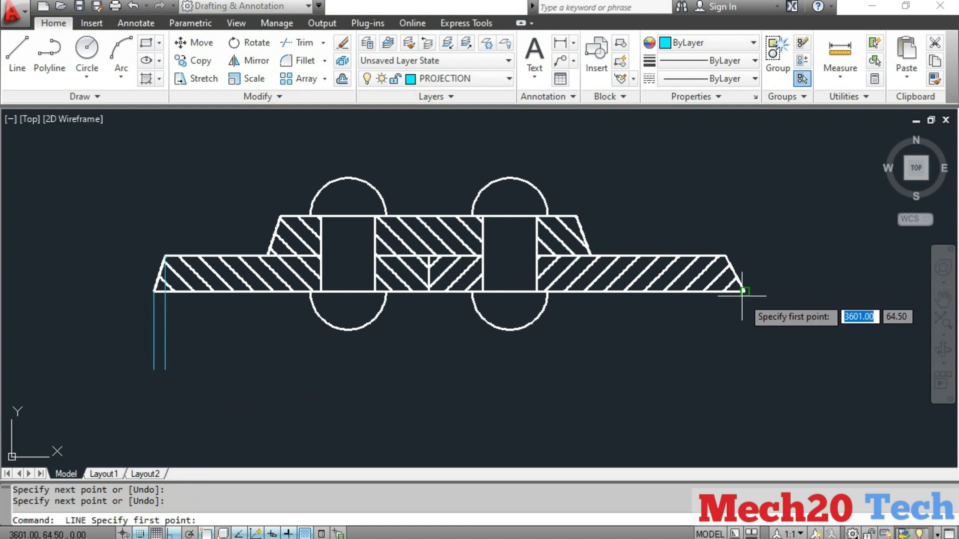
left_click(743, 292)
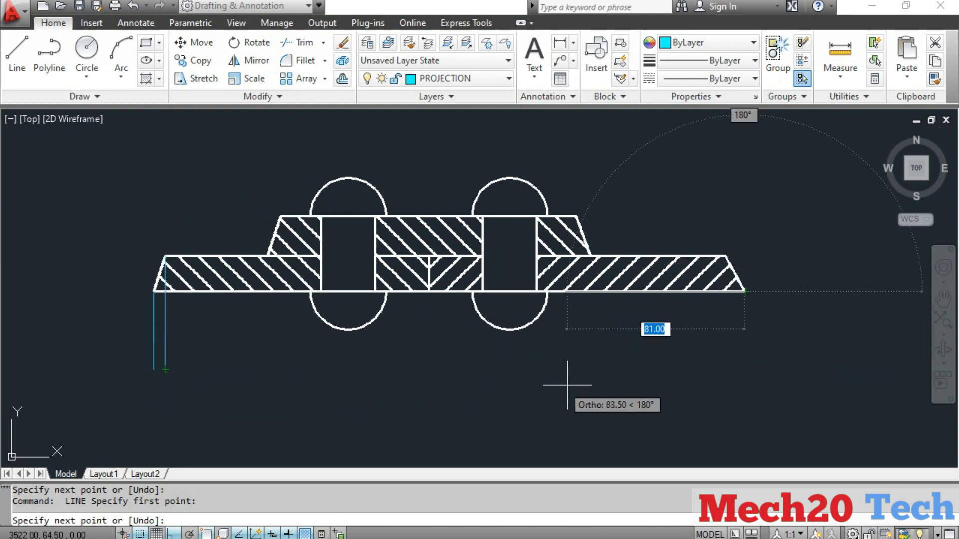
left_click(744, 369)
key("Return")
key("Return")
left_click(726, 256)
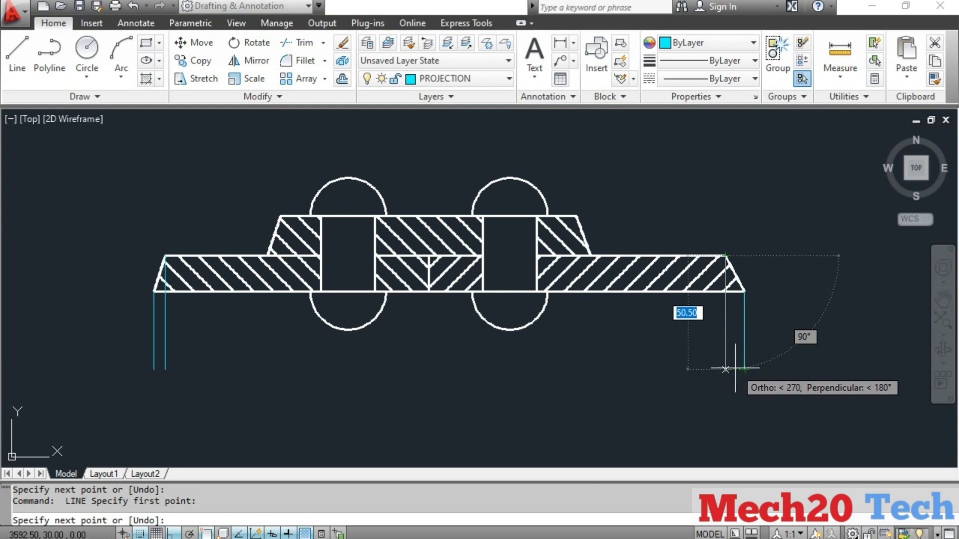
left_click(726, 368)
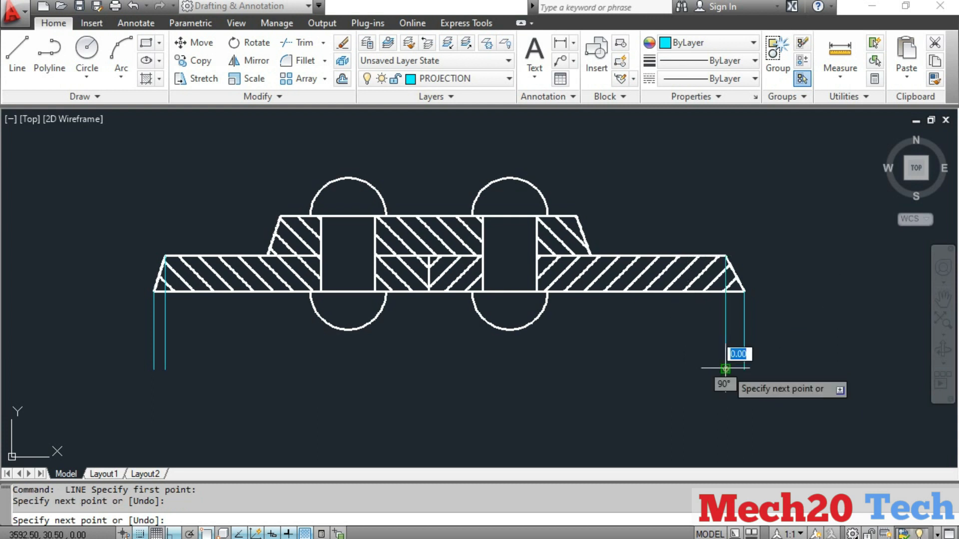
key("Escape")
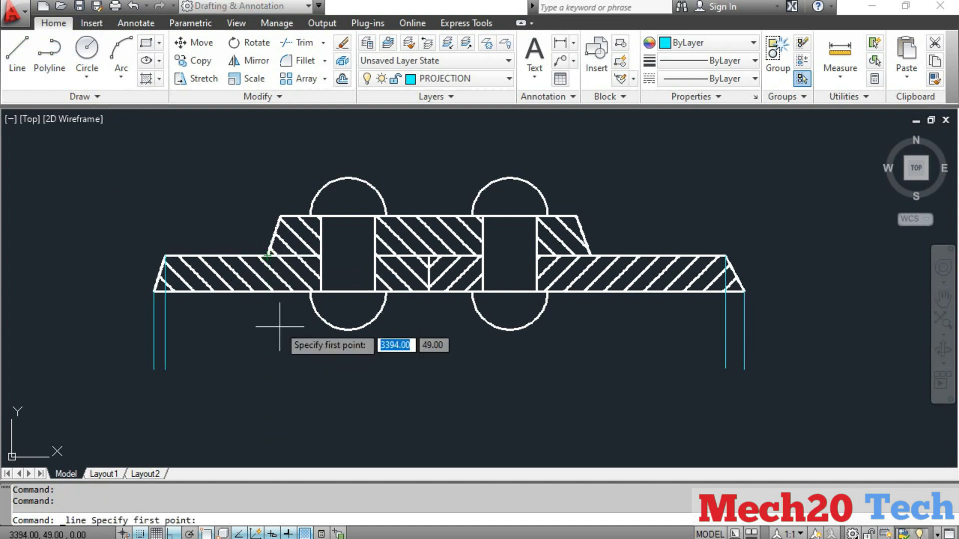
key("Escape")
key("Escape")
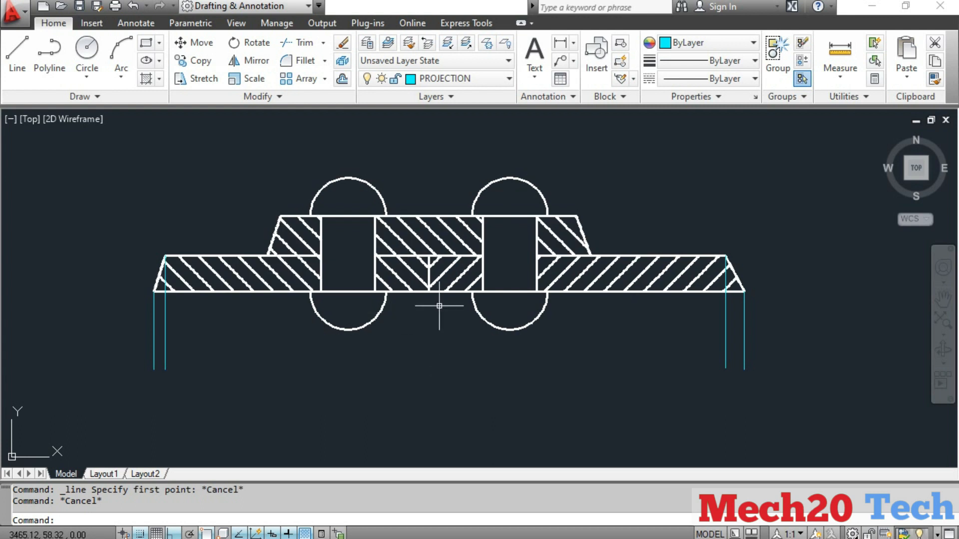
Draw vertical projection lines from the cover plate's two lower corners down to the level of the existing projection lines.
left_click(21, 60)
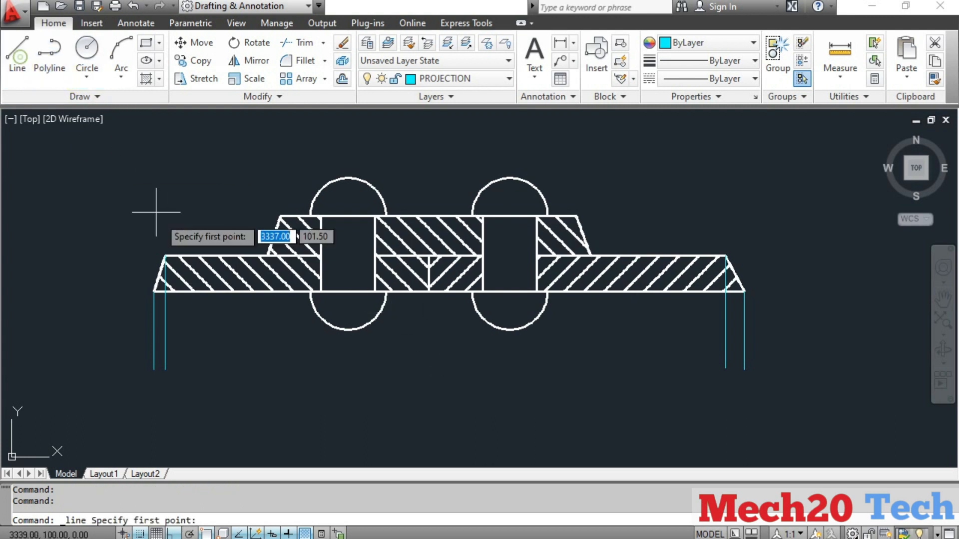
left_click(267, 256)
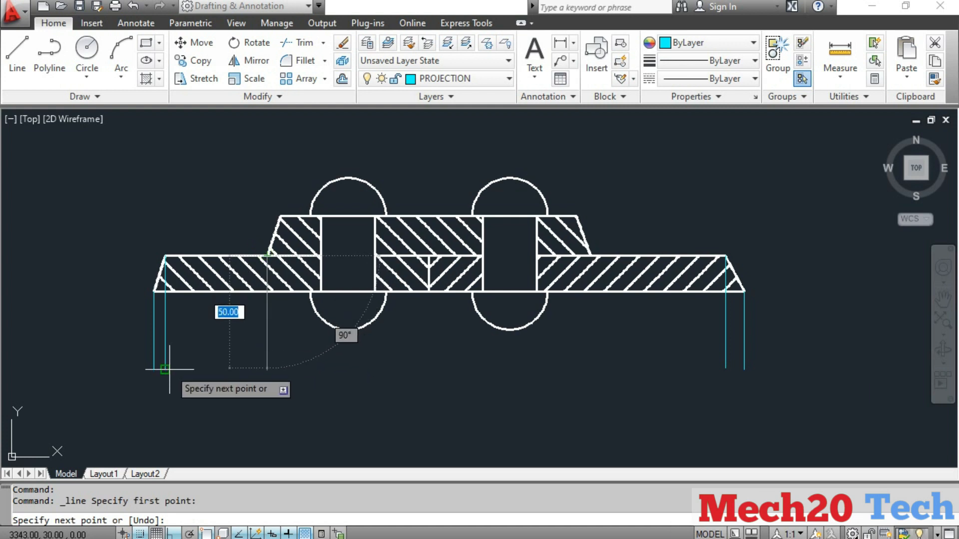
left_click(266, 369)
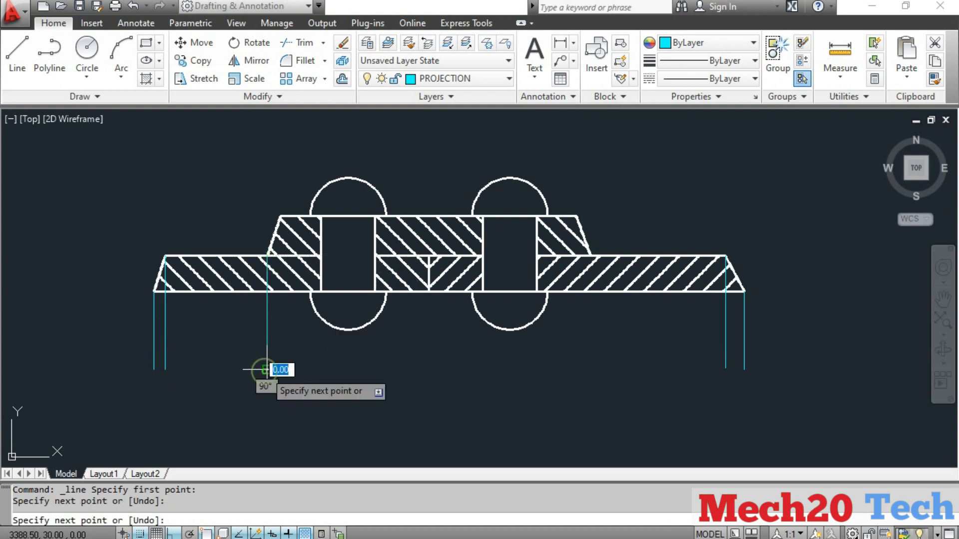
key("Return")
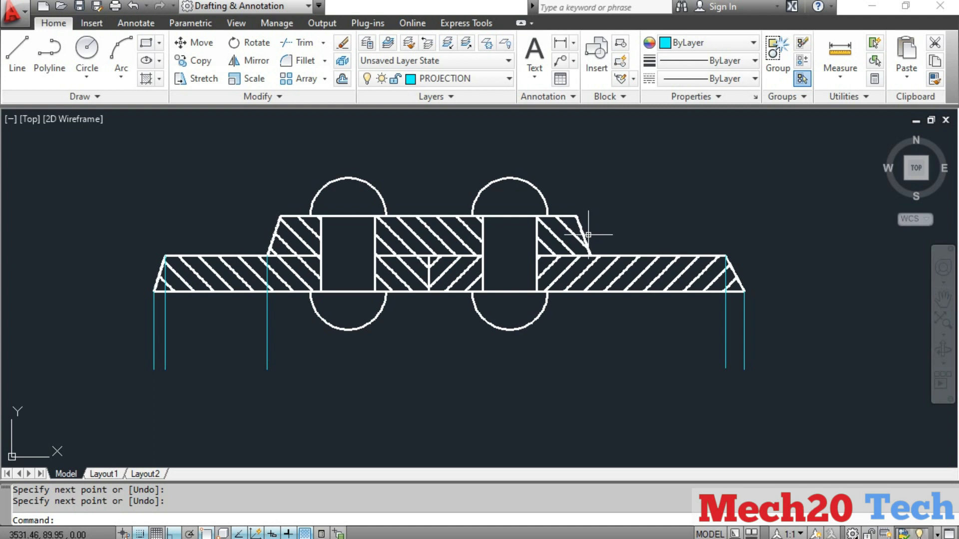
key("Return")
left_click(589, 256)
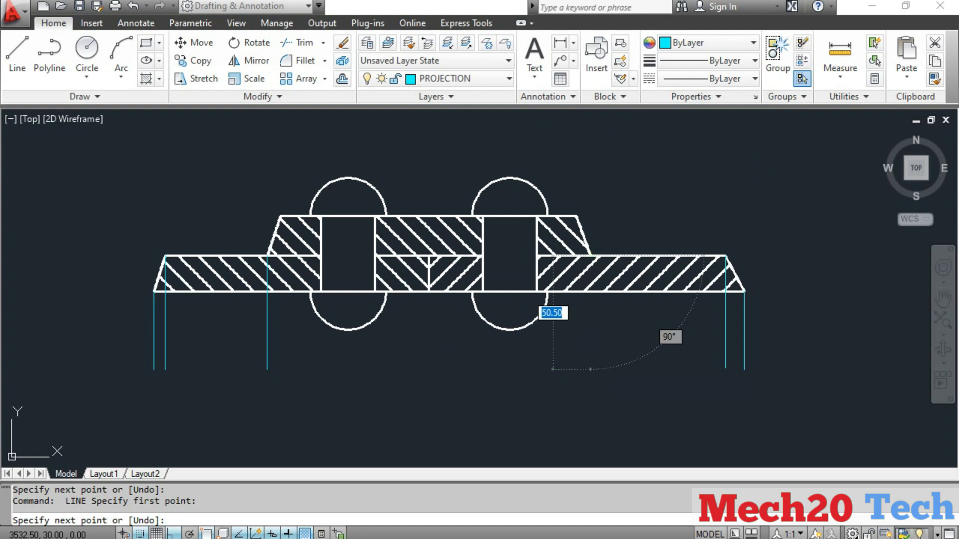
left_click(590, 370)
key("Return")
On the OBJECT layer, draw the cover plate's left edge in the top view, about 187 units down from its projection line.
scroll(388, 333, "down", 2)
mouse_move(426, 376)
middle_mouse_down()
mouse_move(407, 276)
mouse_move(415, 274)
middle_mouse_up()
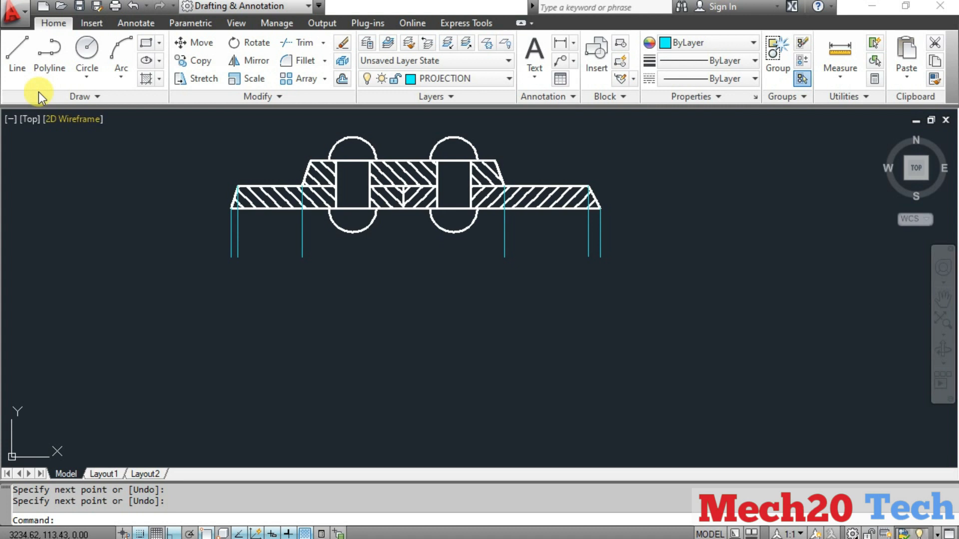
left_click(17, 58)
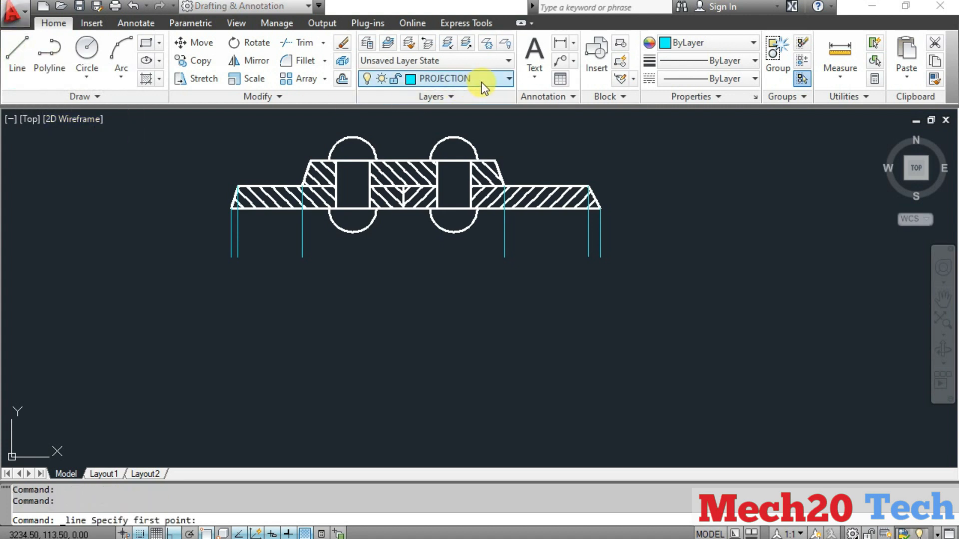
left_click(482, 80)
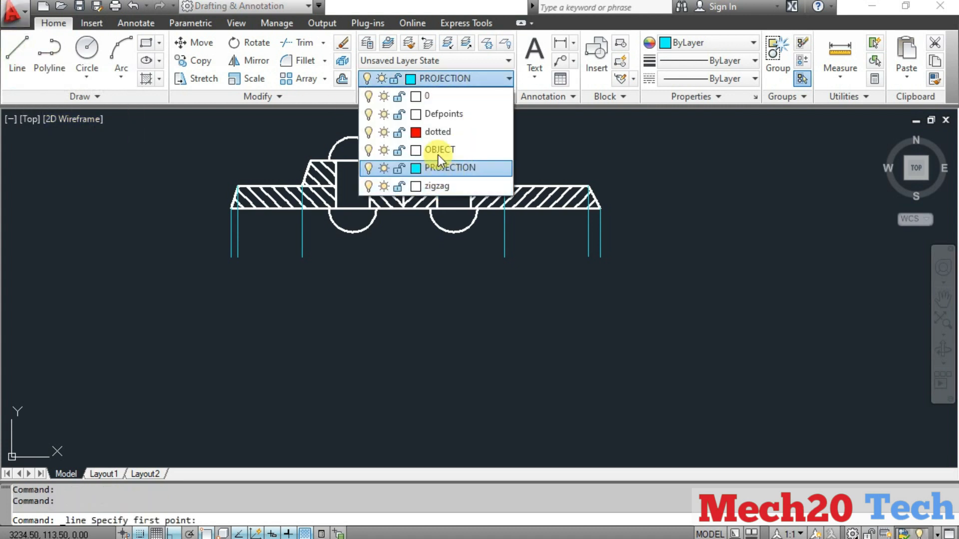
left_click(440, 149)
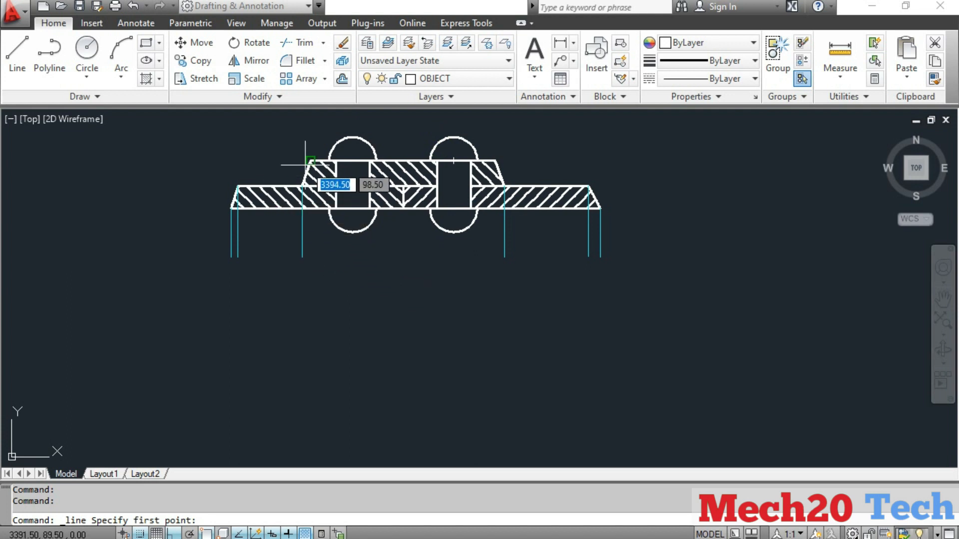
left_click(302, 257)
middle_click_drag(300, 404, 300, 223)
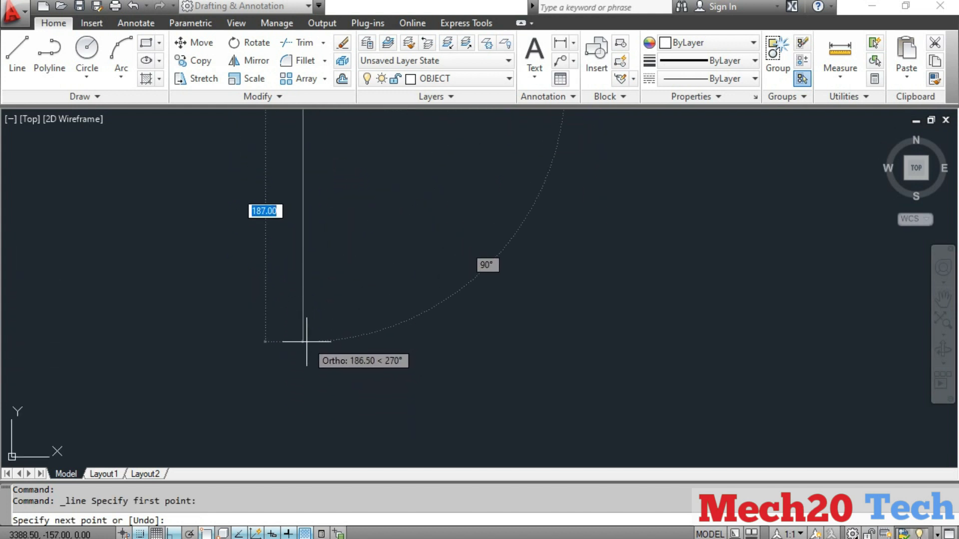
key("Escape")
middle_click_drag(420, 274, 422, 435)
Draw the cover plate's right edge down from its projection line, about as long as the left edge.
key("Return")
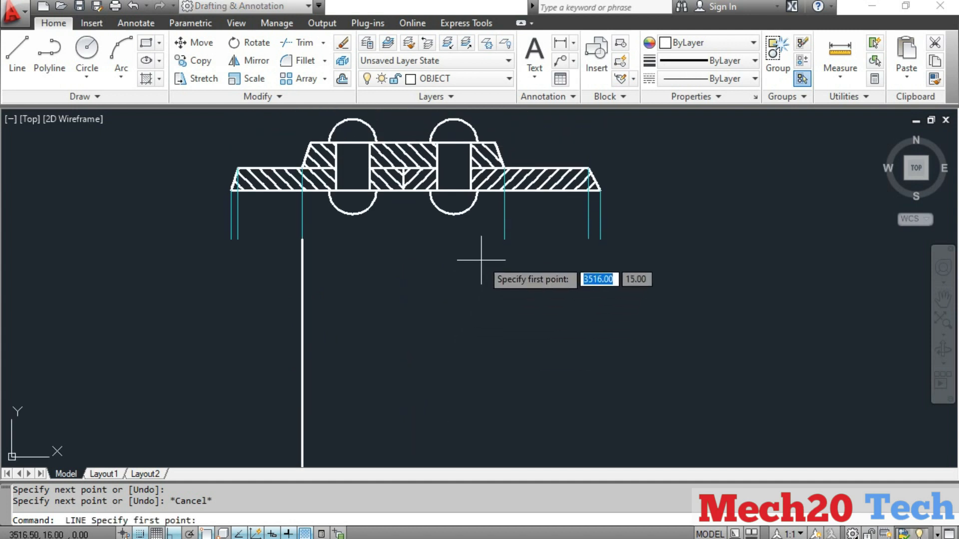
left_click(504, 239)
middle_click_drag(510, 332, 508, 208)
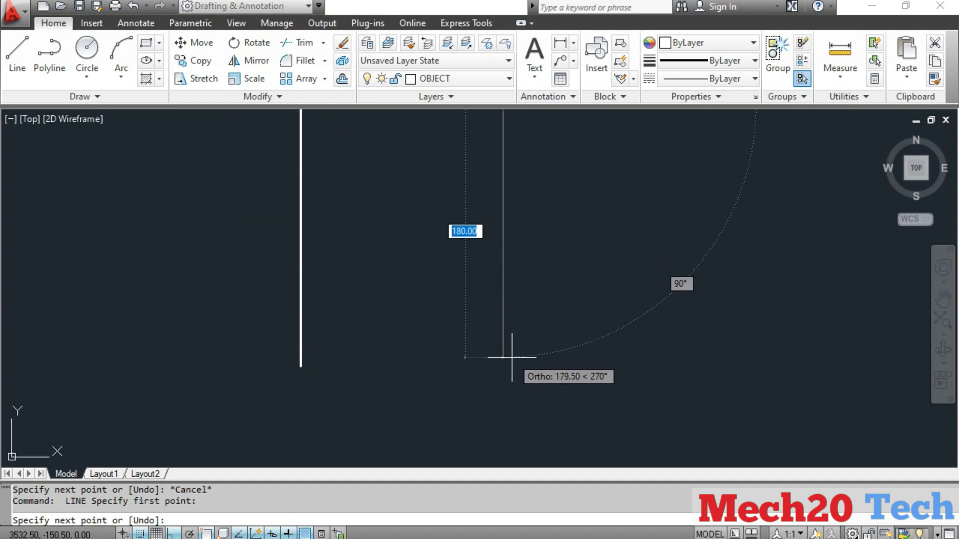
left_click(512, 367)
key("Escape")
mouse_move(565, 305)
middle_mouse_down()
mouse_move(565, 343)
mouse_move(535, 381)
middle_mouse_up()
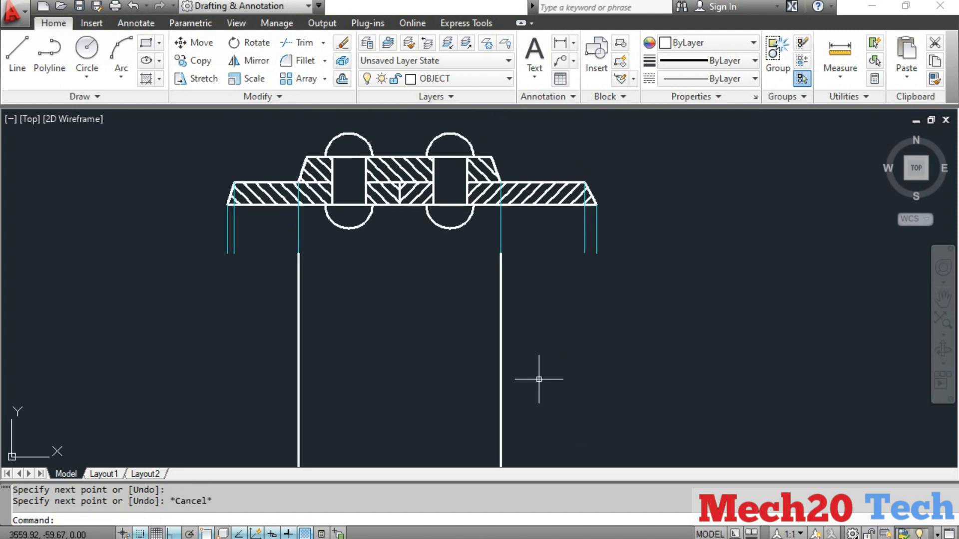
Draw the top view's upper edge between the outermost projection lines and extend both outer side edges downward from its ends.
key("Return")
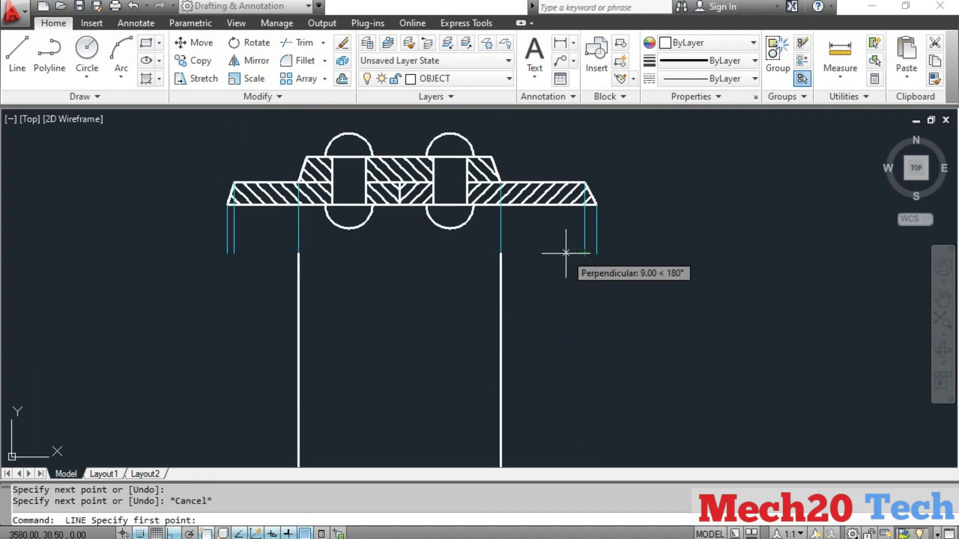
left_click(228, 253)
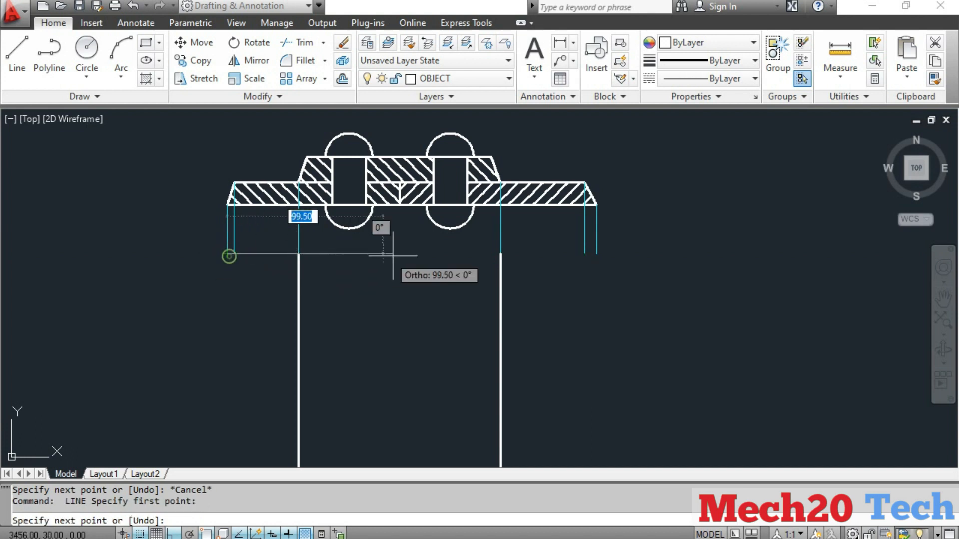
left_click(595, 253)
middle_click_drag(585, 336, 548, 124)
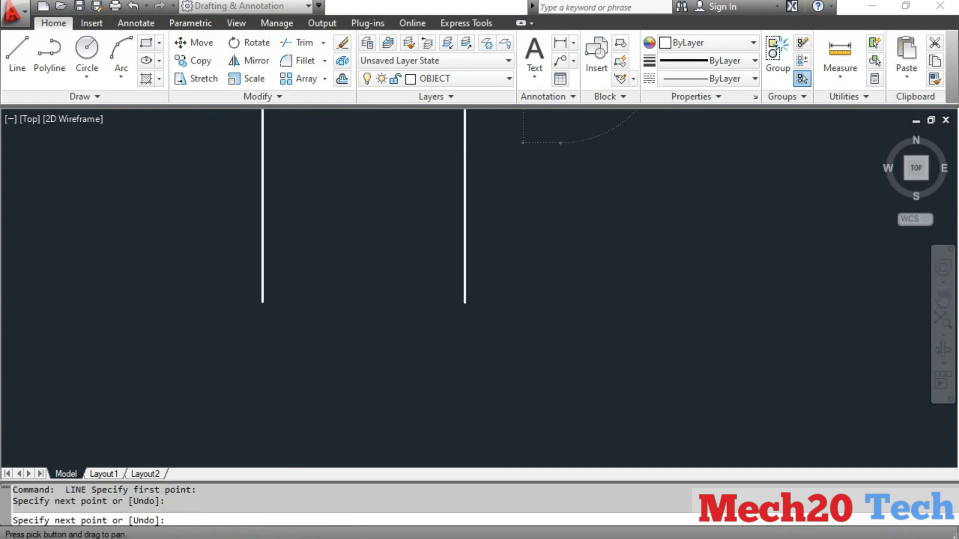
left_click(574, 297)
middle_click_drag(553, 306, 550, 413)
key("Return")
key("Return")
left_click(192, 161)
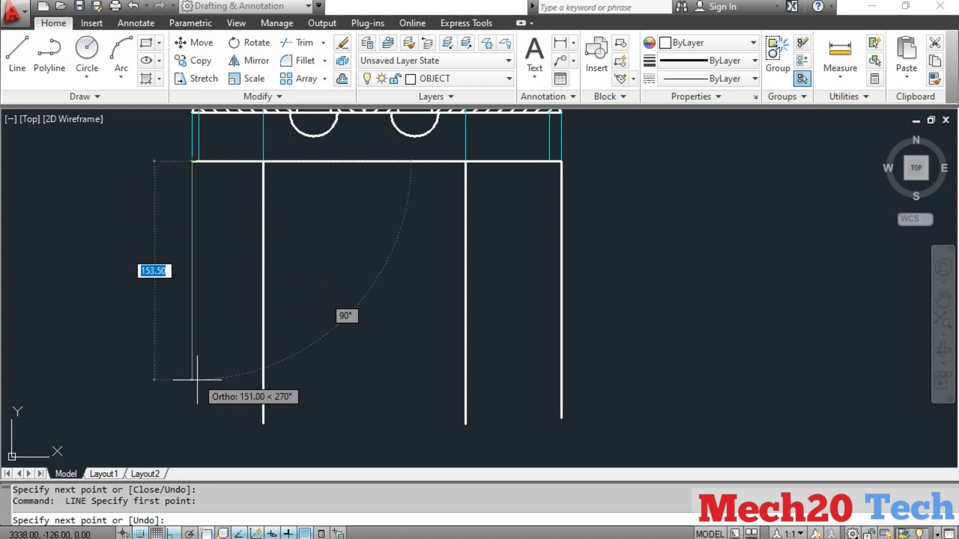
left_click(195, 430)
key("Return")
Draw the inner vertical bevel lines of both main plates down from the inner projection lines, each about 200 units long.
key("Return")
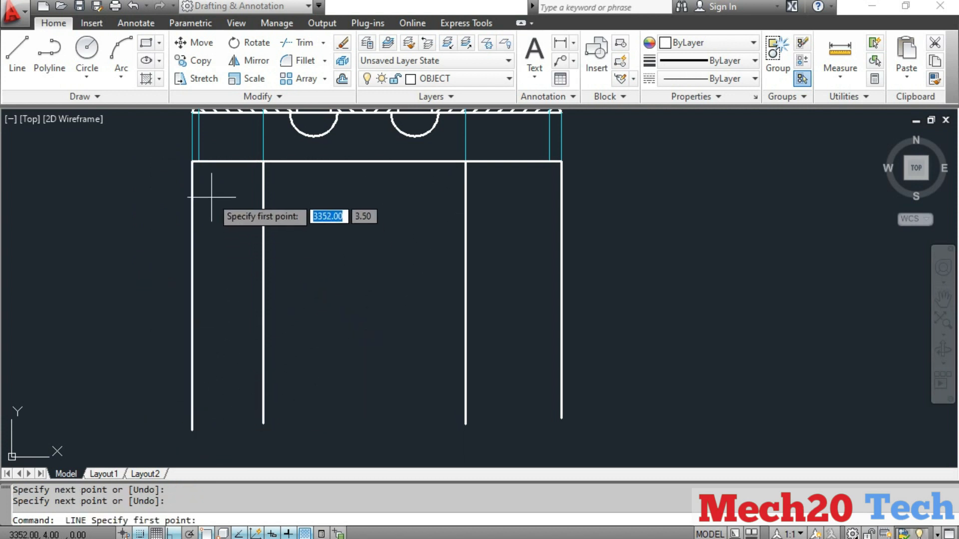
left_click(198, 161)
left_click(199, 445)
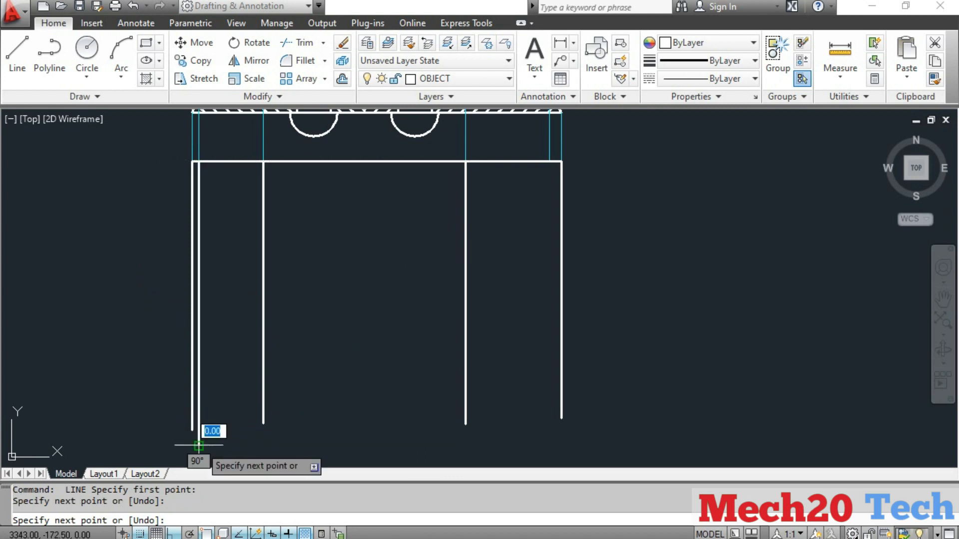
key("Return")
key("Return")
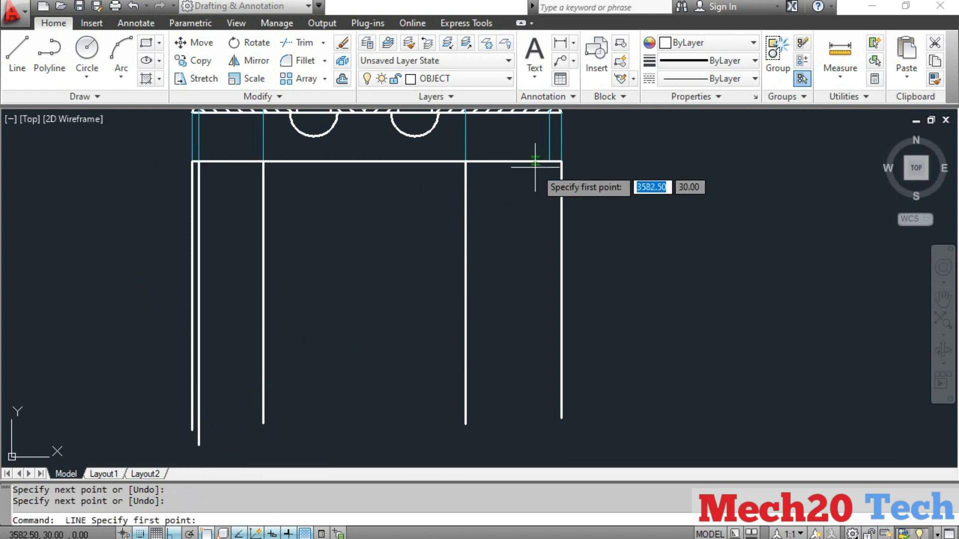
left_click(549, 160)
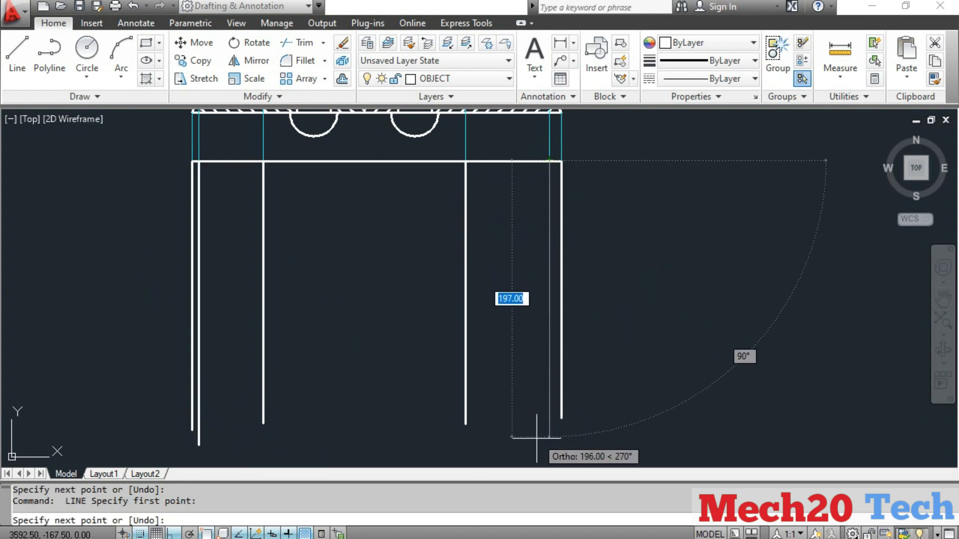
left_click(520, 440)
key("Return")
middle_click_drag(487, 299, 488, 385)
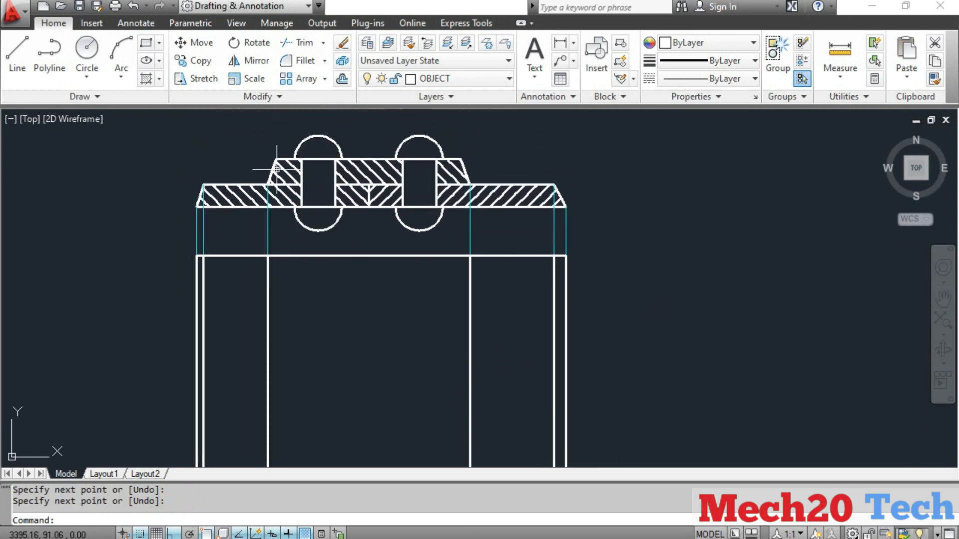
On the PROJECTION layer, project both upper corners of the cover plate vertically down to the top view's upper edge.
left_click(445, 82)
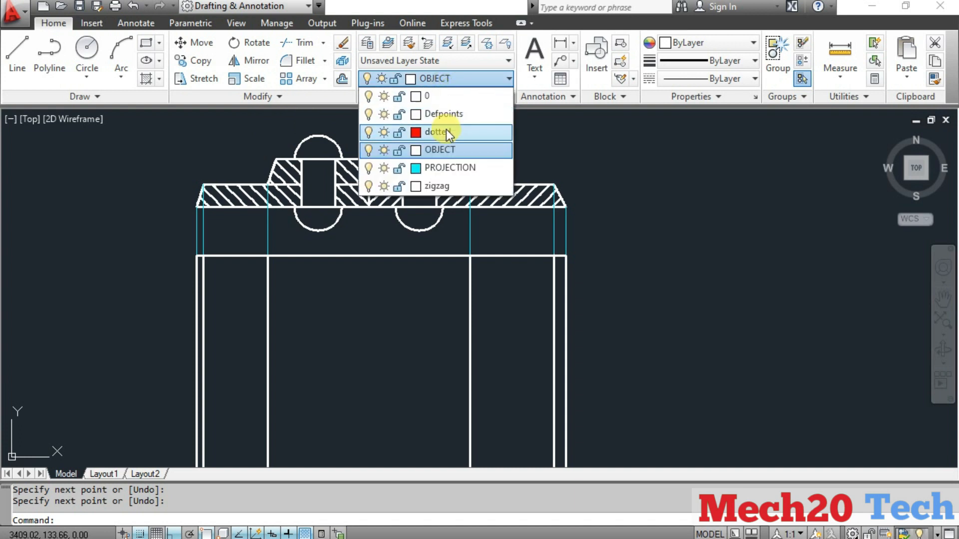
left_click(444, 162)
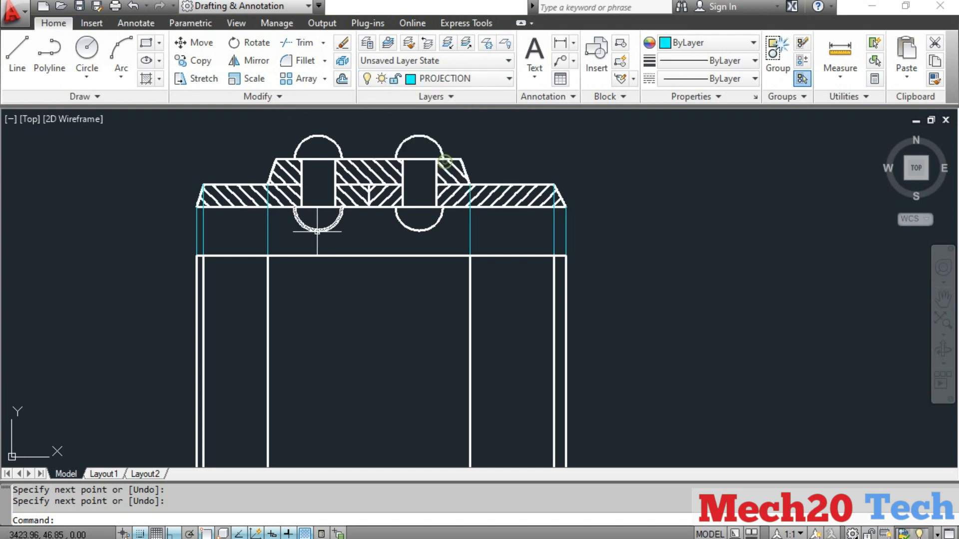
key("l")
key("Return")
left_click(277, 159)
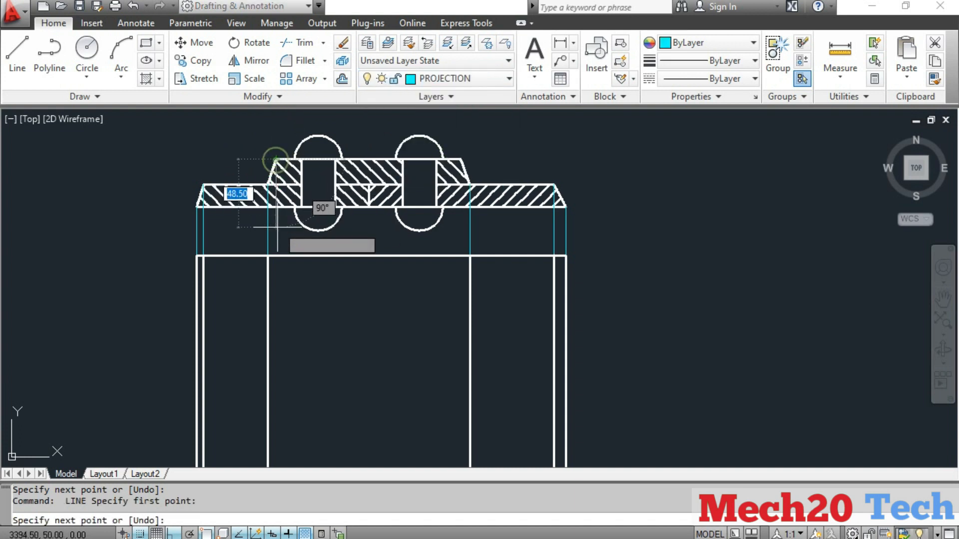
left_click(276, 255)
key("Return")
key("Return")
left_click(460, 159)
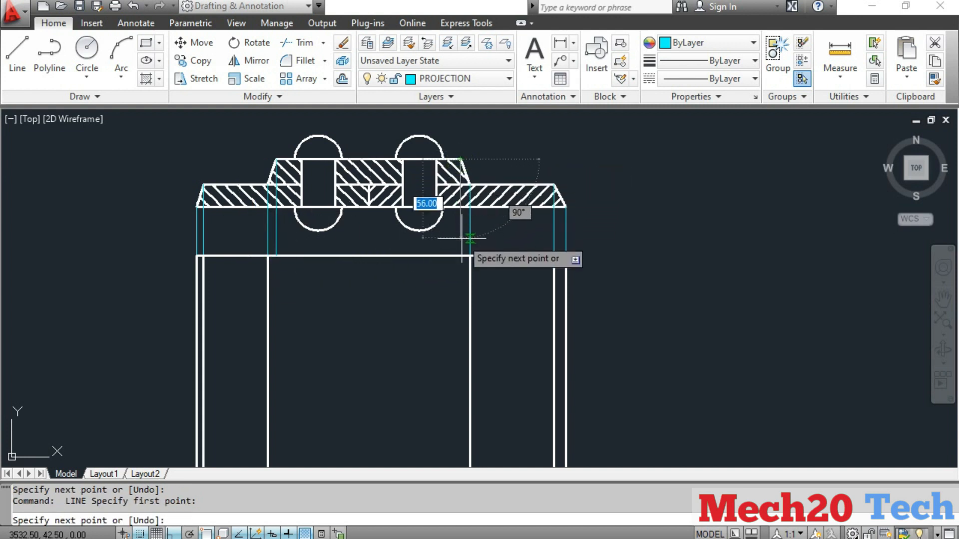
left_click(460, 256)
key("Return")
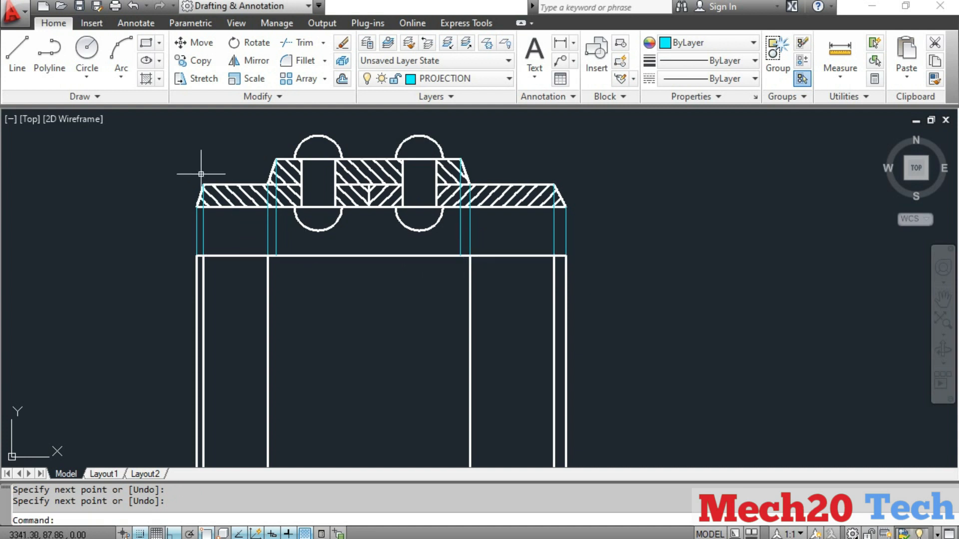
On the OBJECT layer, draw the cover plate's left bevel line in the top view down from its new projection line.
left_click(17, 58)
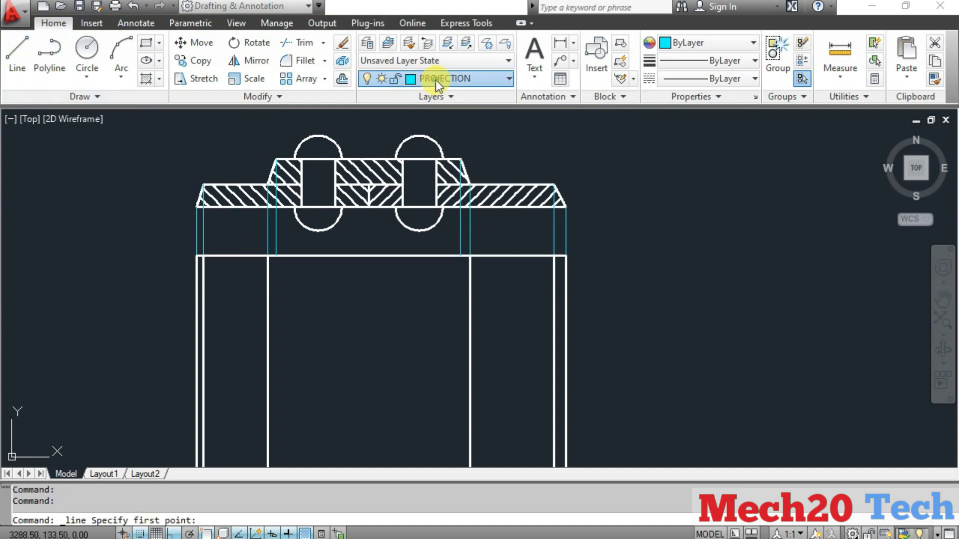
left_click(436, 79)
left_click(450, 149)
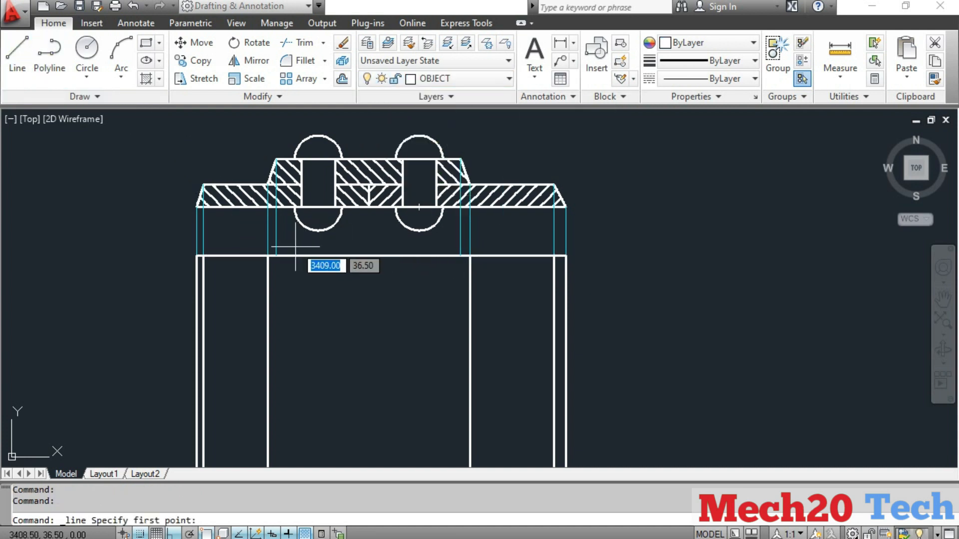
middle_click_drag(268, 363, 287, 149)
left_click(300, 342)
middle_click_drag(386, 275, 381, 428)
key("Return")
Draw the cover plate's right bevel line down from its projection line, slightly longer than the neighbouring lines.
key("Return")
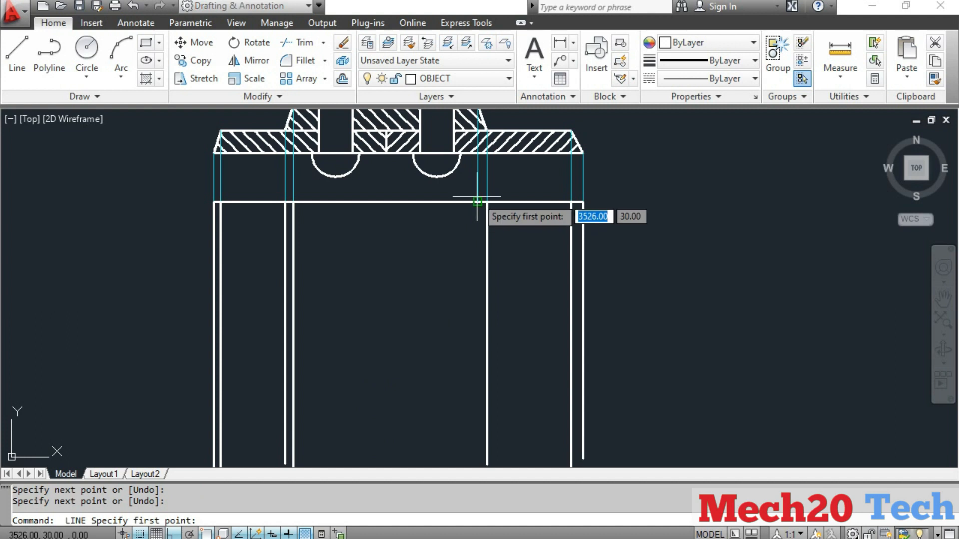
left_click(477, 203)
middle_click_drag(458, 346, 456, 209)
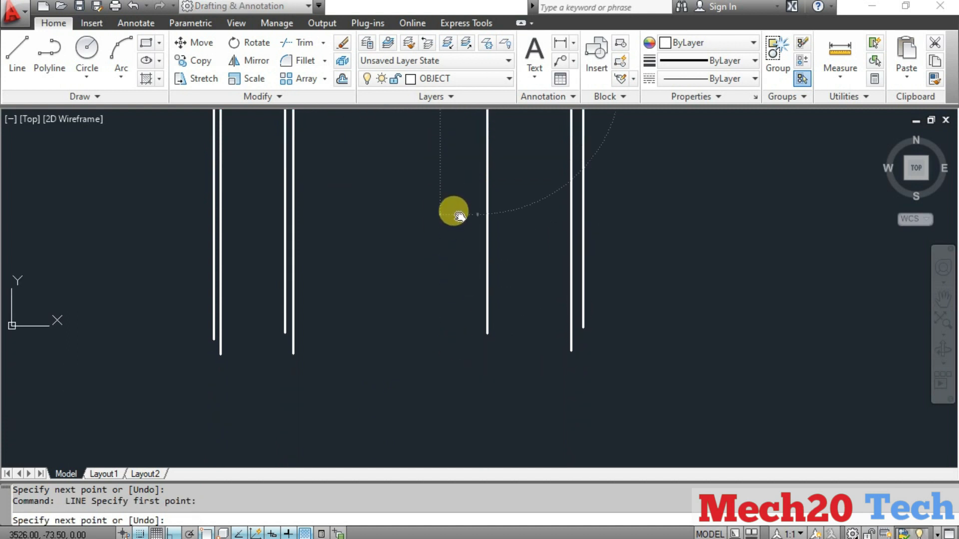
left_click(460, 364)
key("Return")
middle_click_drag(393, 243, 377, 392)
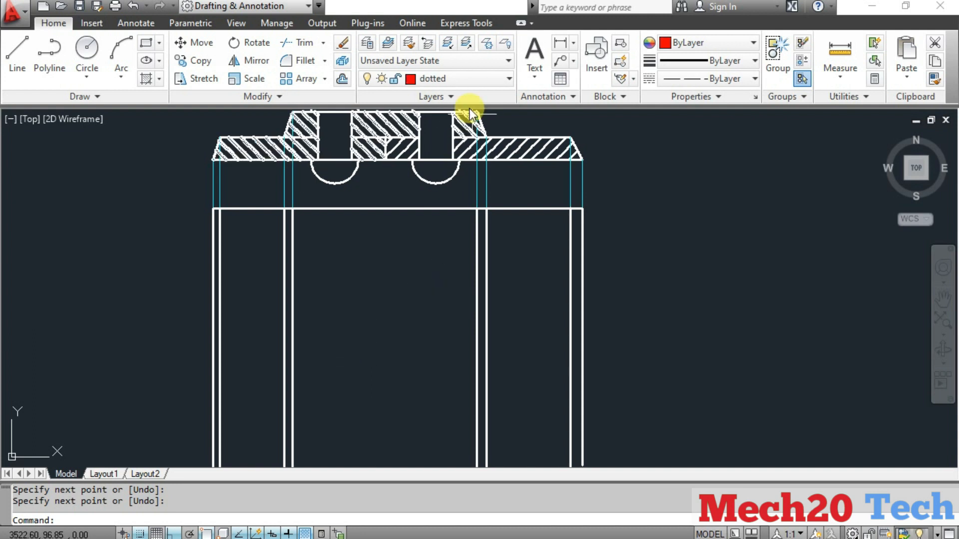
On the PROJECTION layer, project the joint between the two main plates down to the top view's upper edge.
left_click(460, 78)
left_click(437, 167)
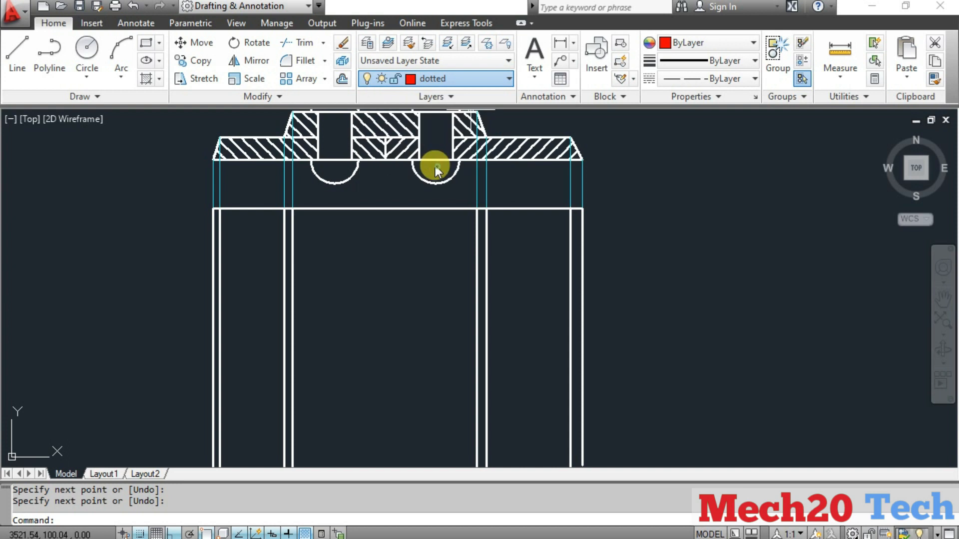
left_click(19, 60)
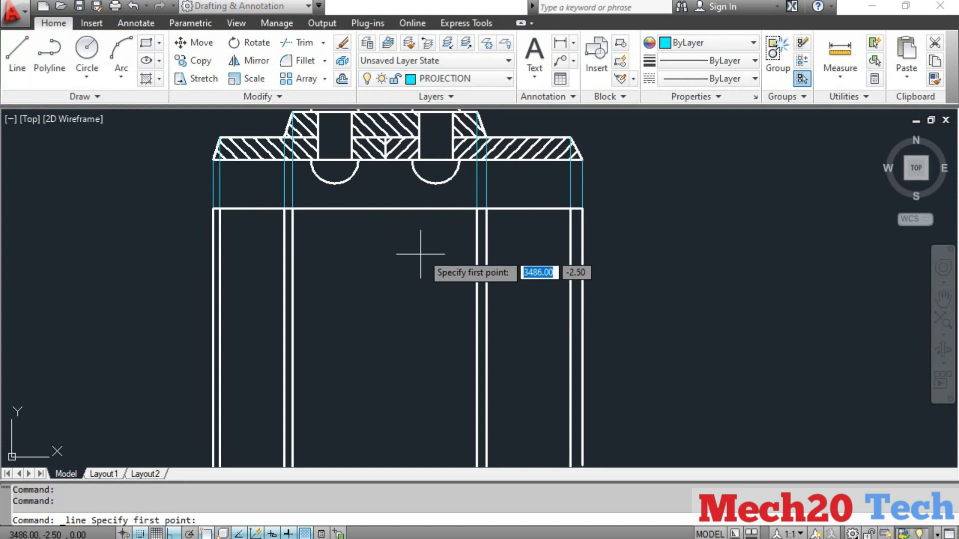
left_click(386, 159)
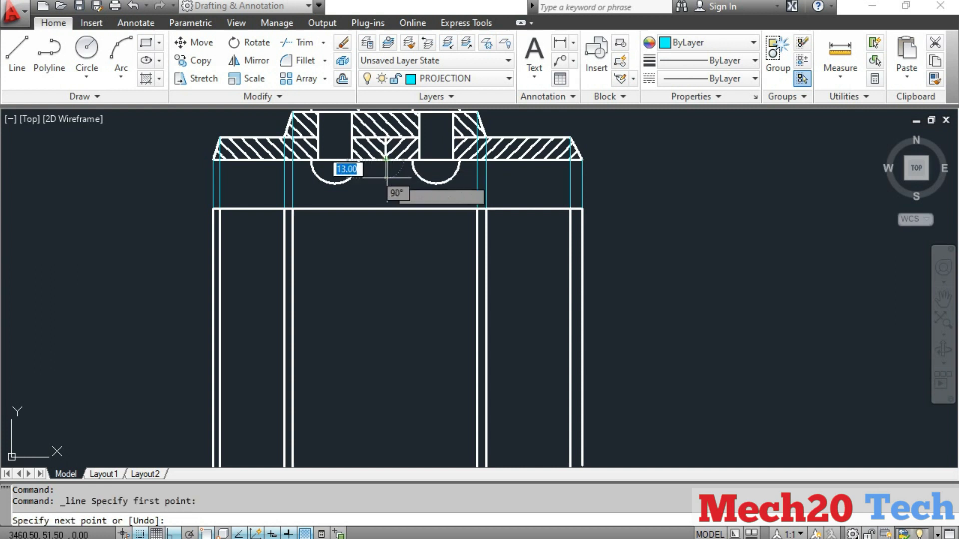
left_click(386, 210)
key("Return")
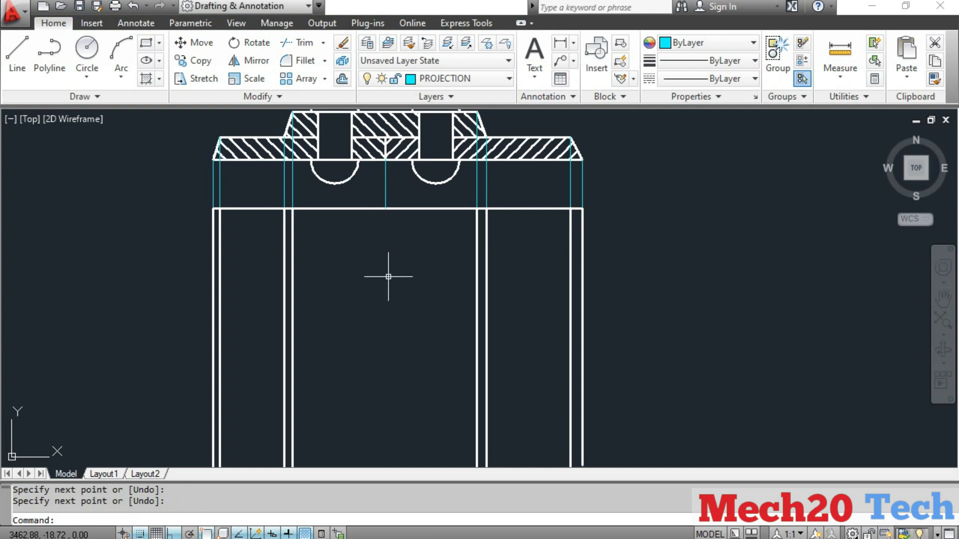
On the dotted layer, draw the hidden joint line down the middle of the top view, extending past the lower ends of the plate lines.
left_click(446, 82)
left_click(438, 132)
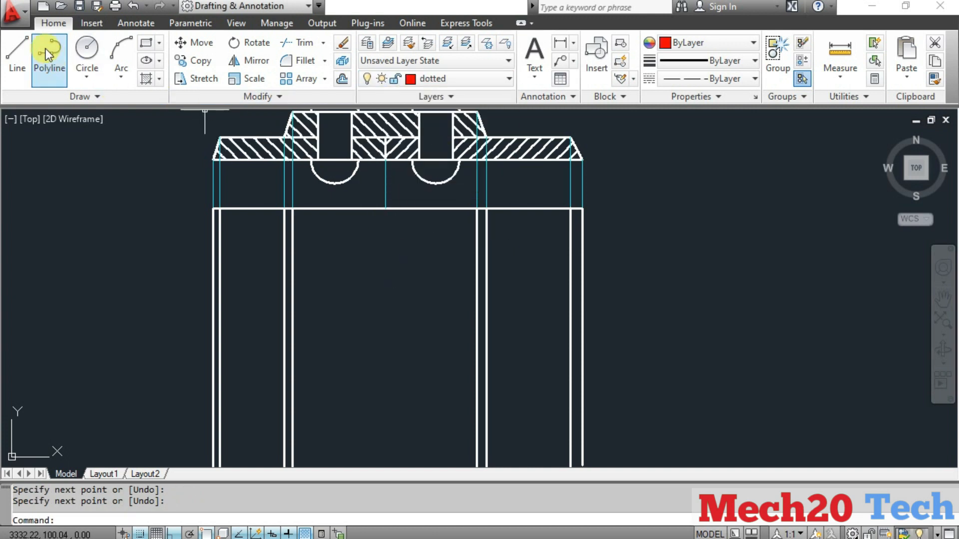
left_click(20, 55)
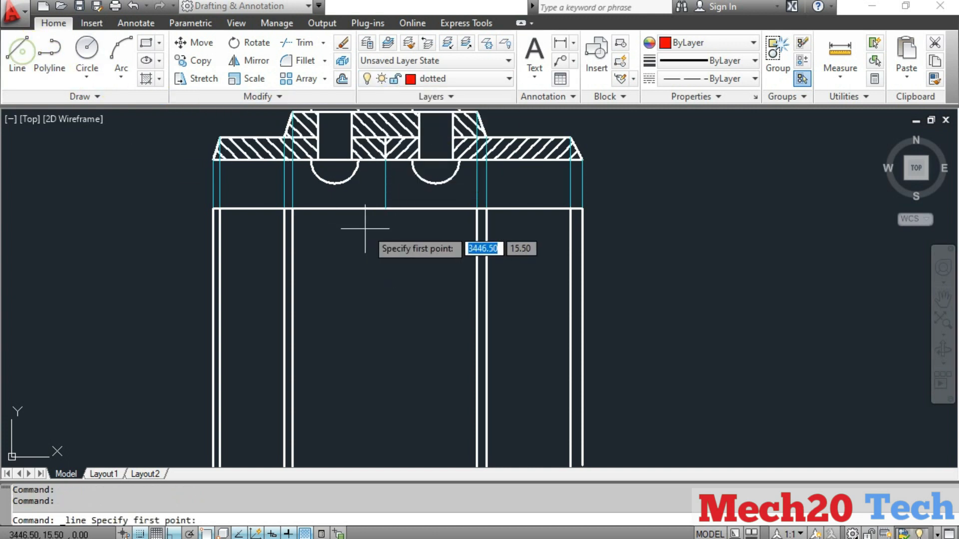
left_click(386, 209)
middle_click_drag(407, 300, 366, 211)
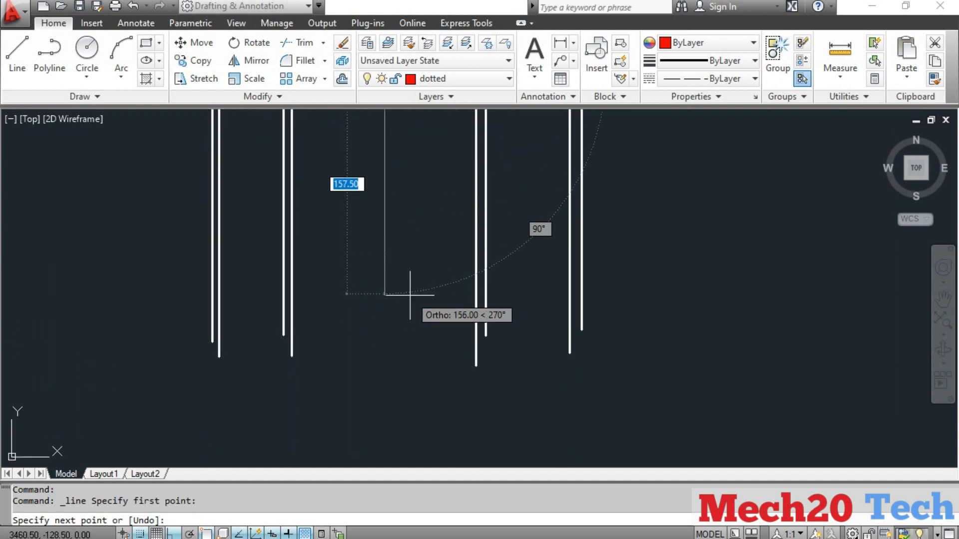
left_click(403, 395)
key("Return")
scroll(396, 392, "down", 3)
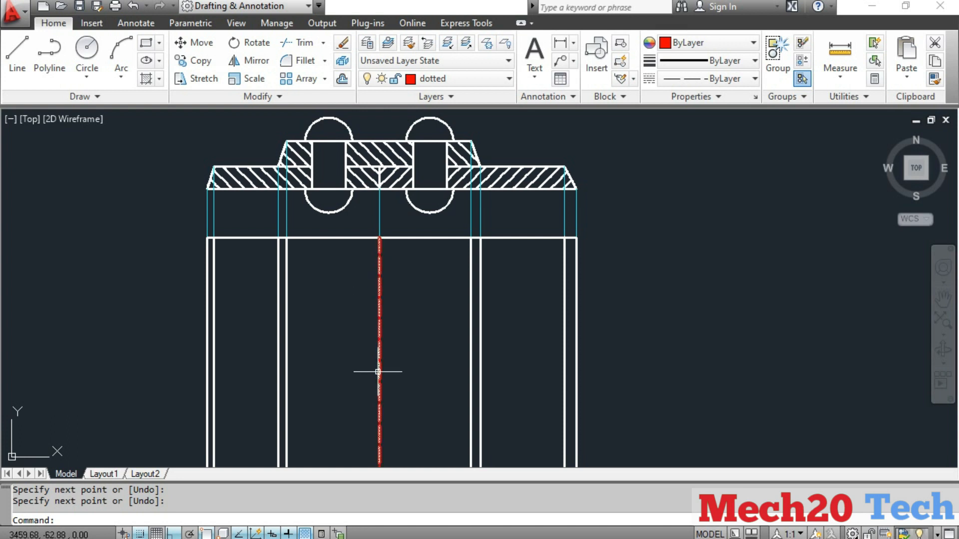
middle_click_drag(412, 374, 415, 324)
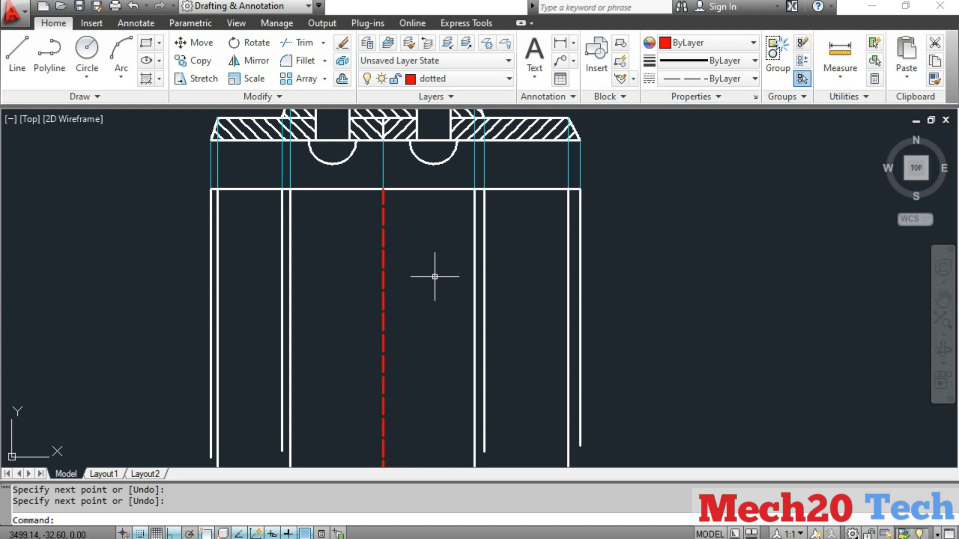
middle_click_drag(368, 268, 363, 342)
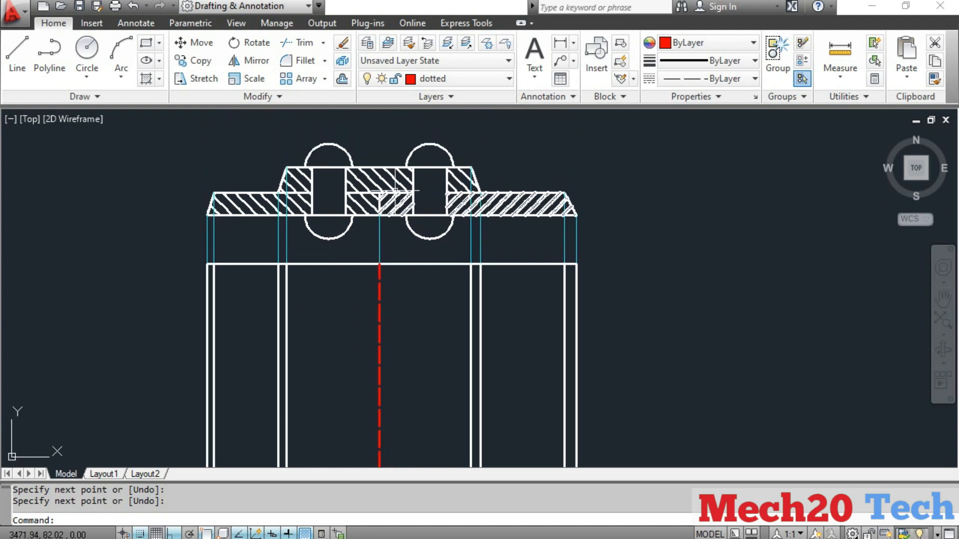
On the PROJECTION layer, project the left rivet's centre from the main plate's underside down to the top view's upper edge.
left_click(447, 79)
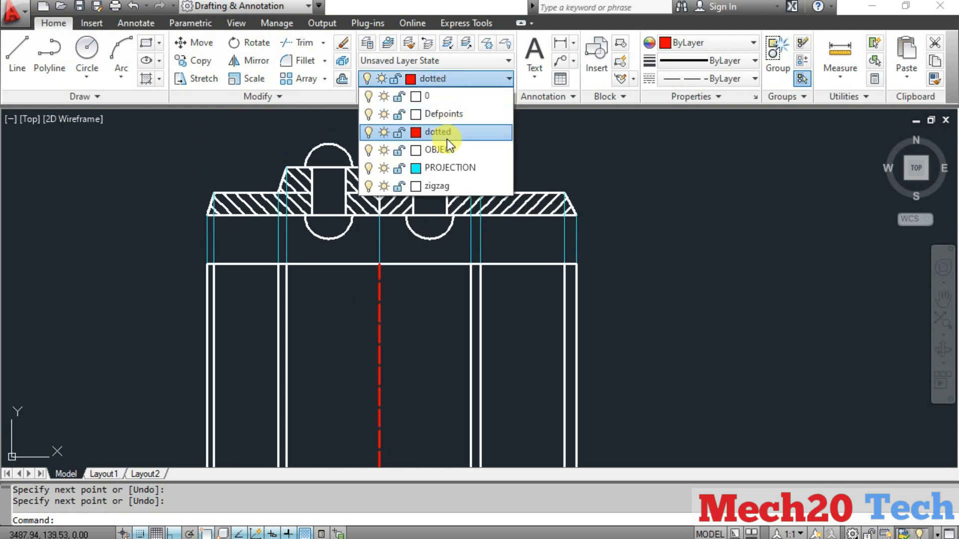
left_click(443, 169)
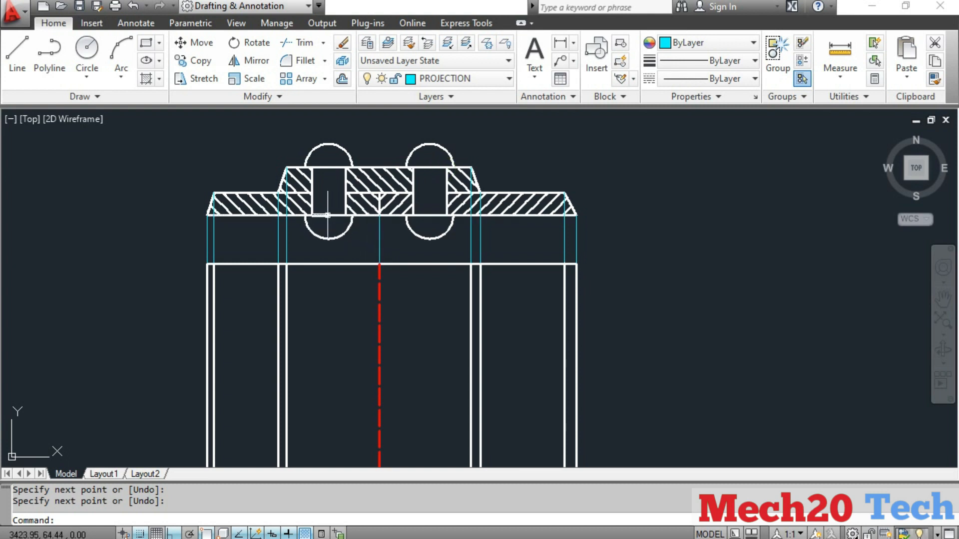
left_click(17, 53)
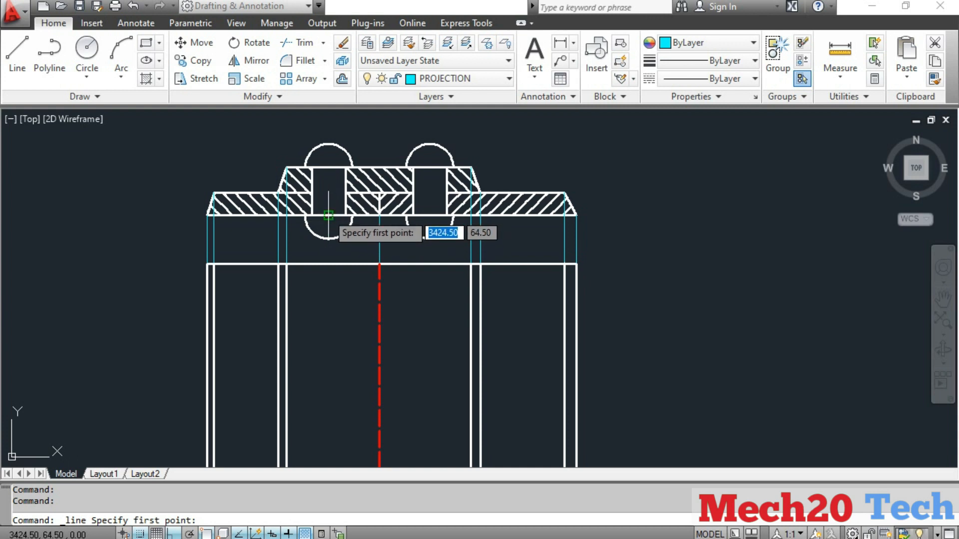
left_click(328, 215)
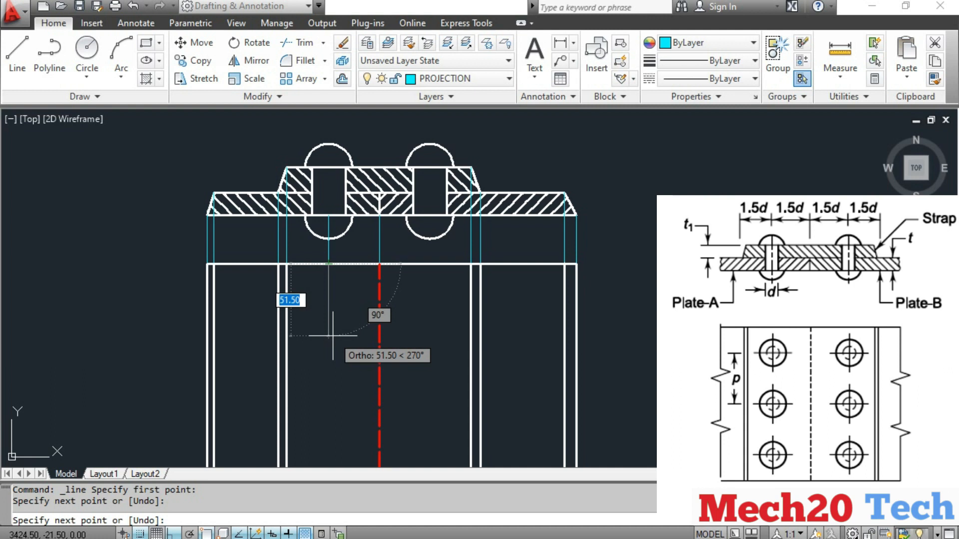
Continue the left rivet centre line down through the top view in consecutive segments of 36, 72, 72 and 36.
type("36")
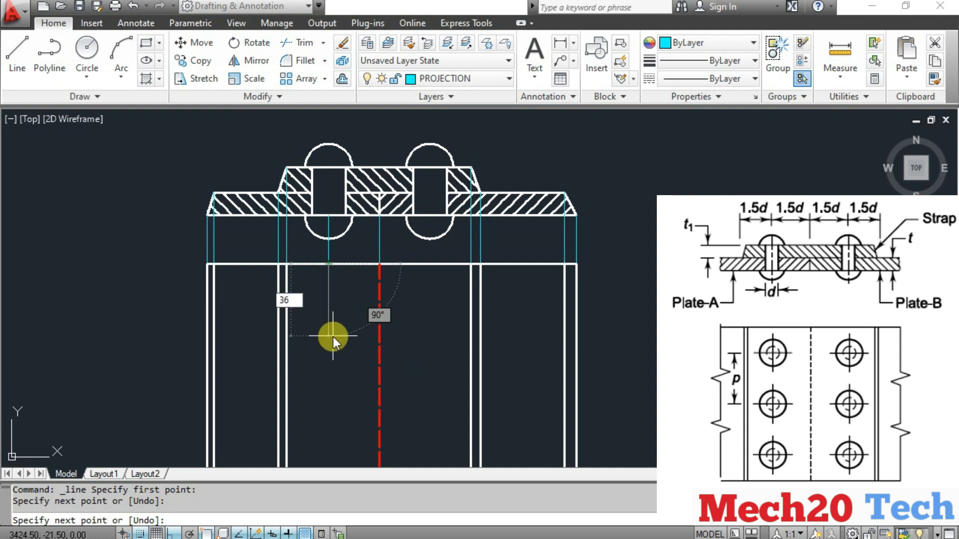
key("Return")
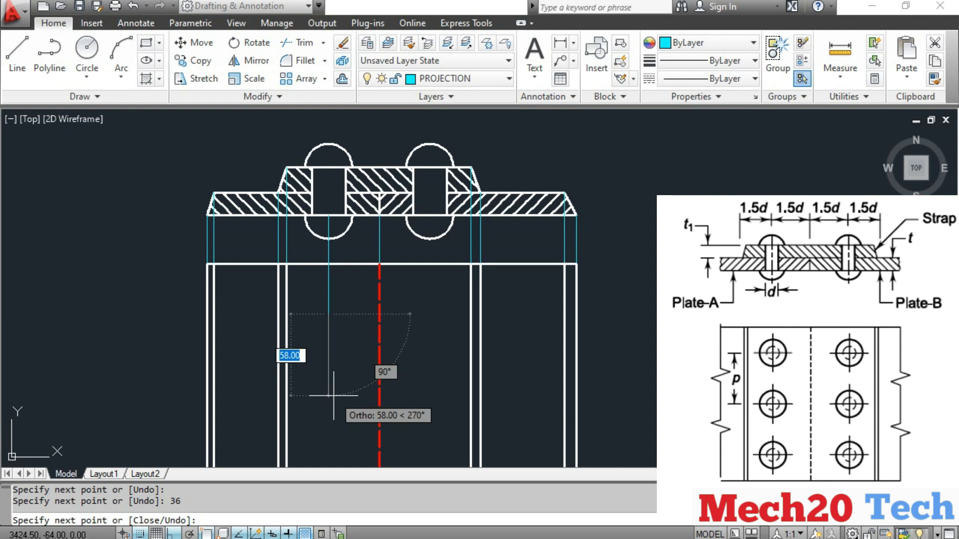
type("72")
key("Return")
mouse_move(320, 394)
middle_mouse_down()
mouse_move(311, 368)
mouse_move(338, 189)
mouse_move(379, 257)
middle_mouse_up()
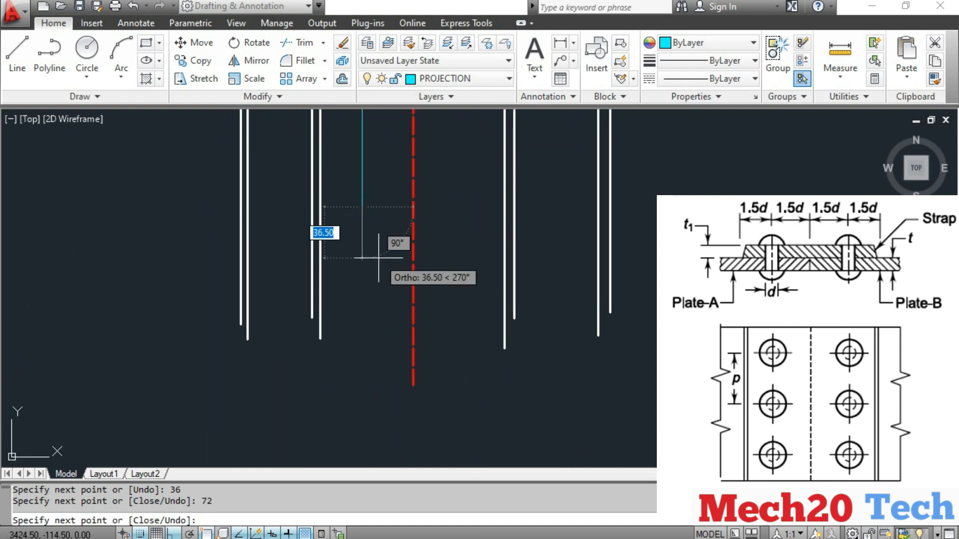
type("72")
key("Return")
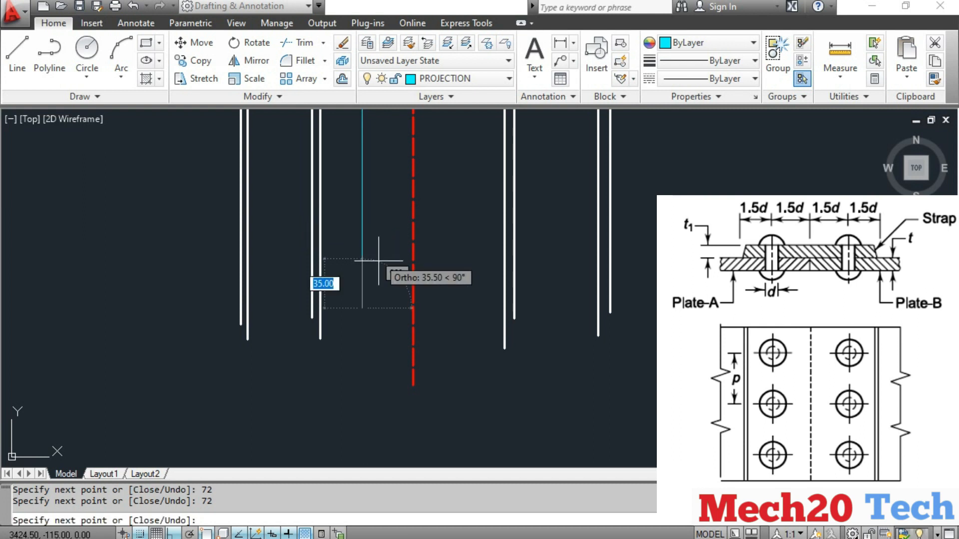
type("36")
right_click(365, 392)
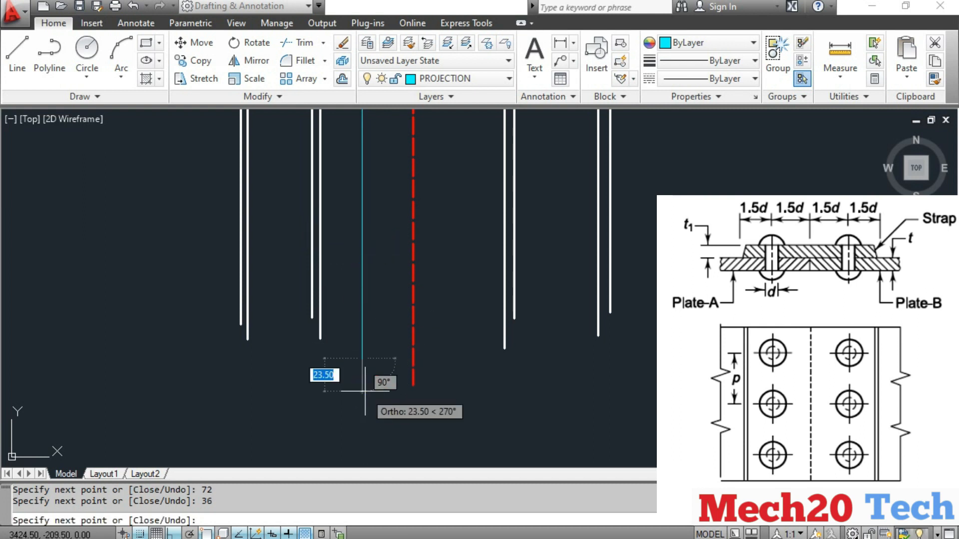
key("Escape")
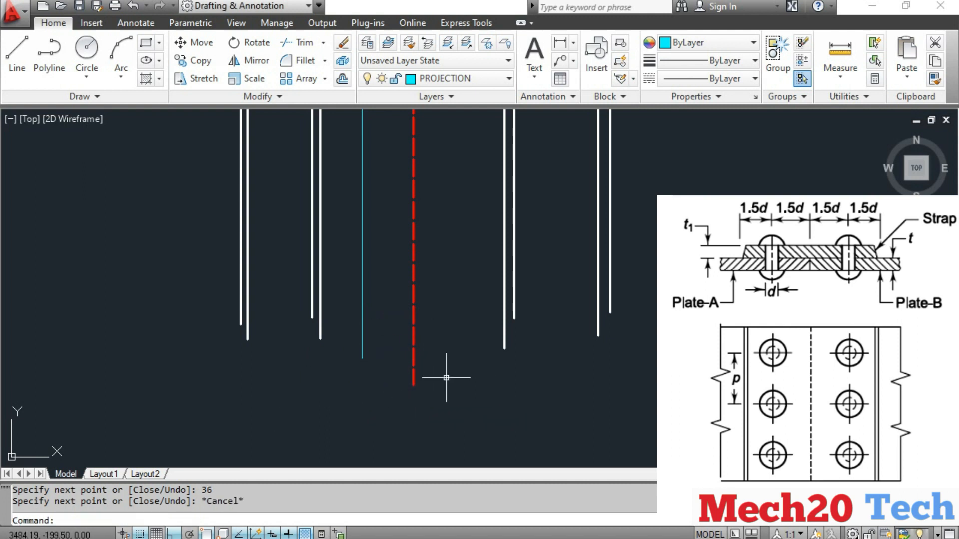
On the OBJECT layer, draw the top view's lower edge from the rivet centre line's lower end to beneath the outer right plate edge.
left_click(17, 50)
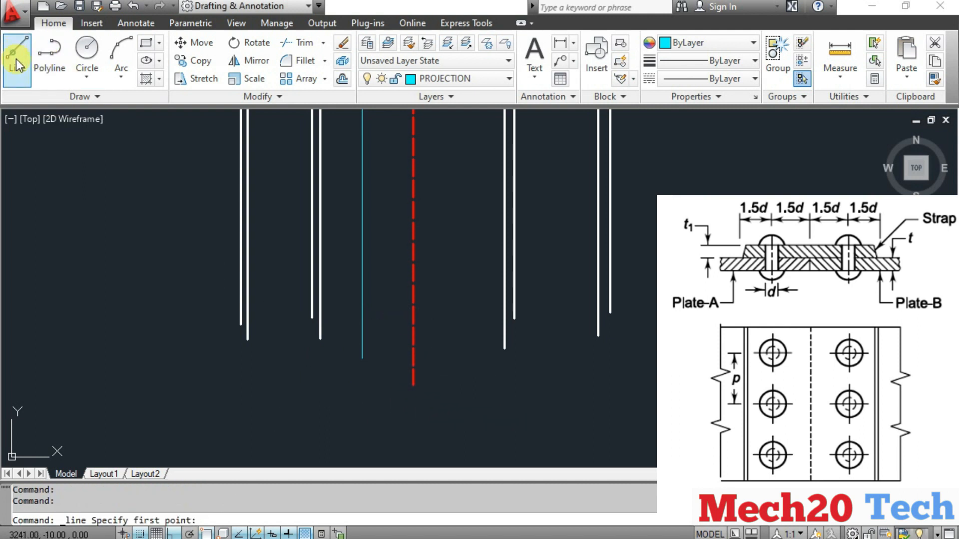
left_click(464, 78)
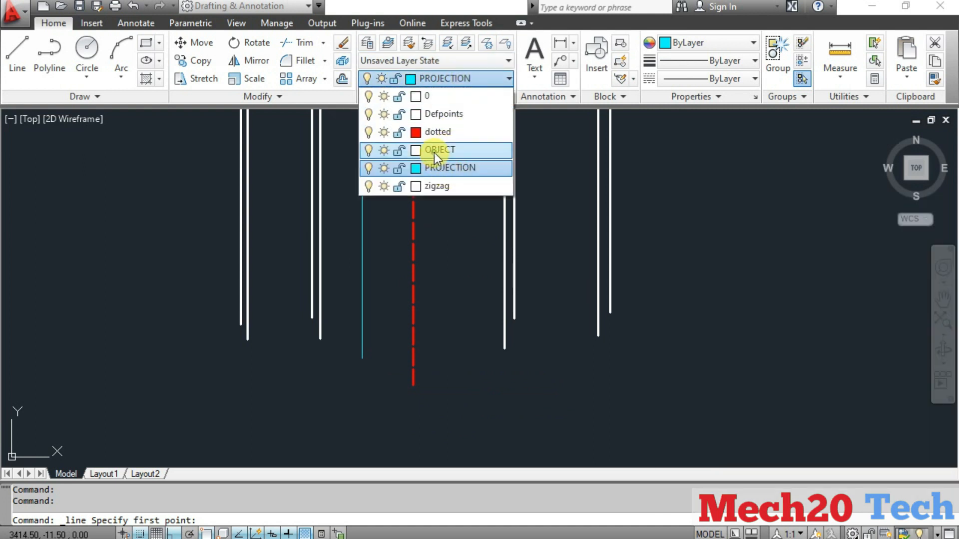
left_click(434, 151)
left_click(362, 358)
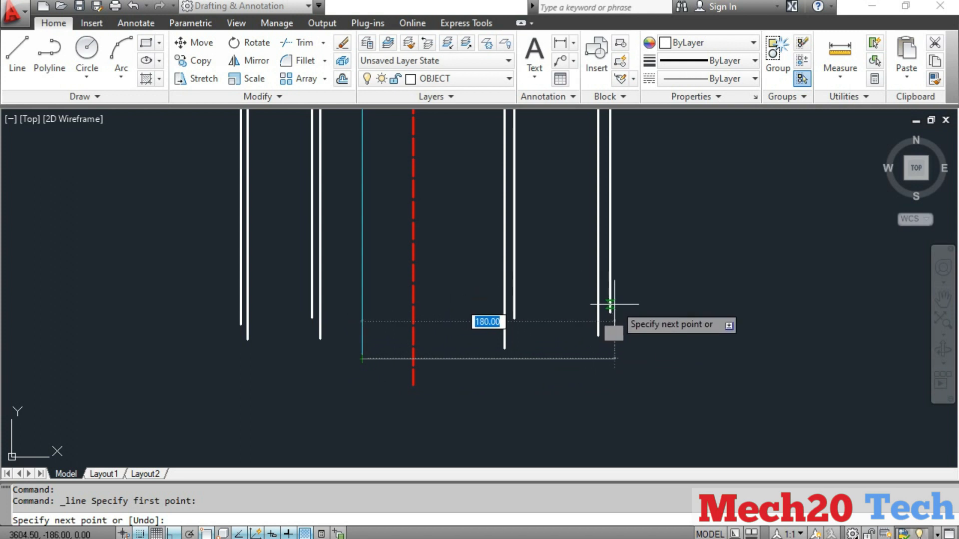
left_click(610, 358)
key("Escape")
Draw the rest of the top view's lower edge from the left rivet centre line's lower end to beneath the outer left plate edge.
key("Return")
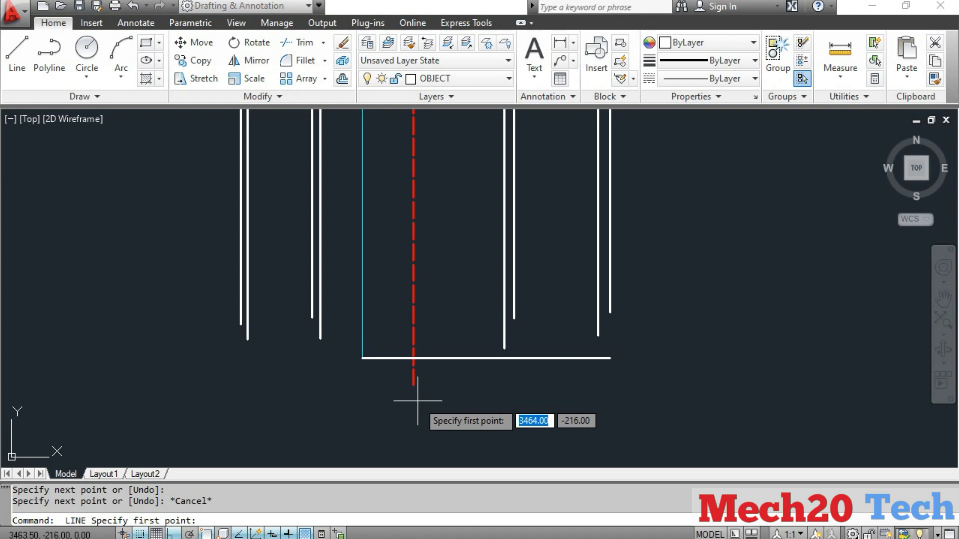
left_click(362, 359)
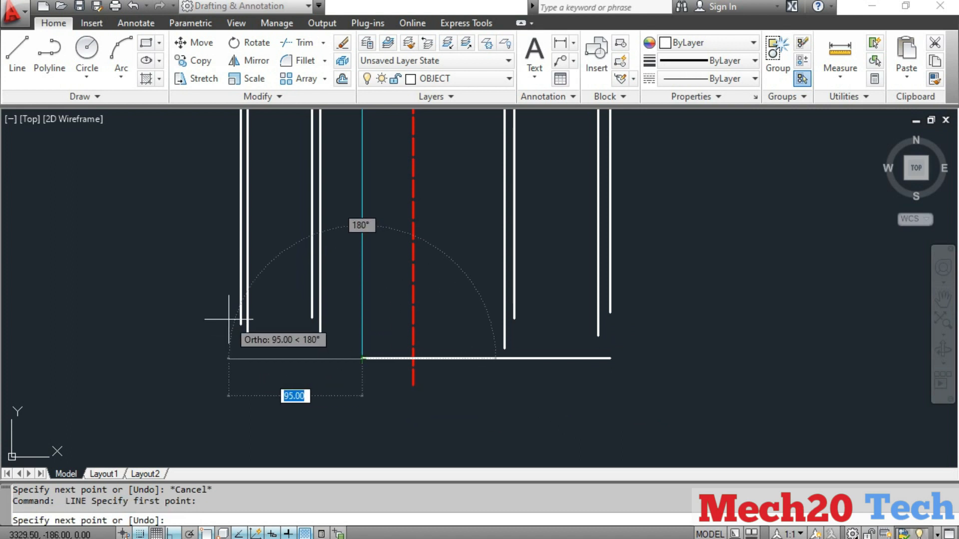
left_click(241, 359)
key("Escape")
key("Escape")
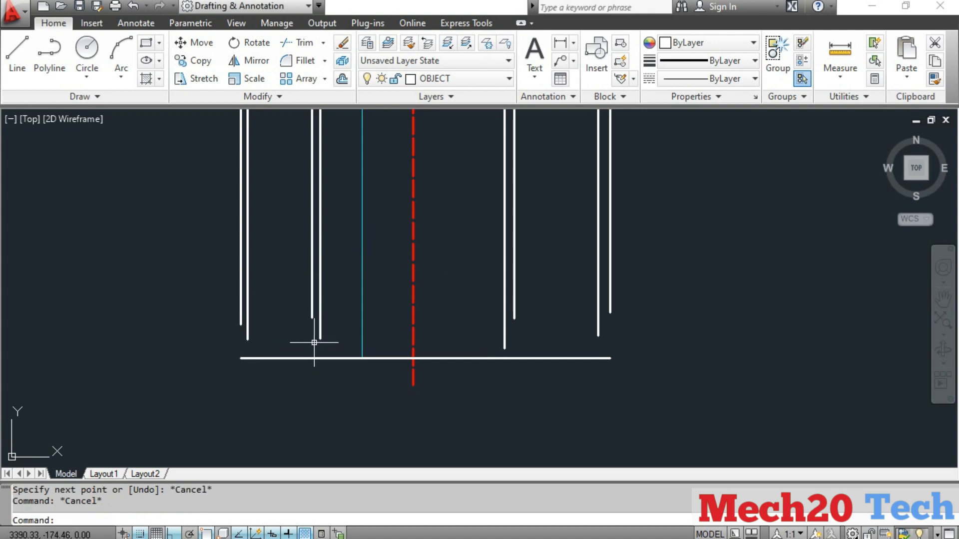
key("Escape")
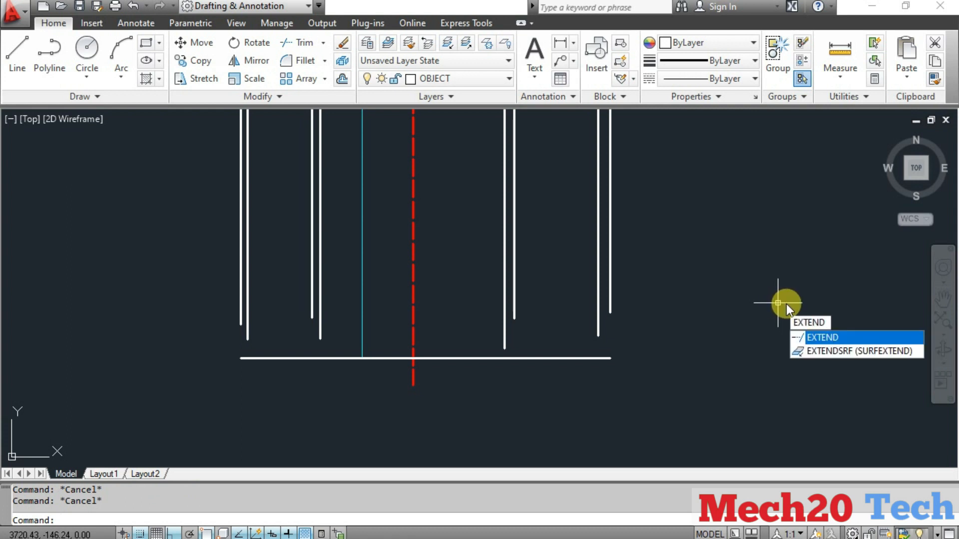
Extend all the short vertical plate lines on both sides of the top view down to its lower edge.
key("Return")
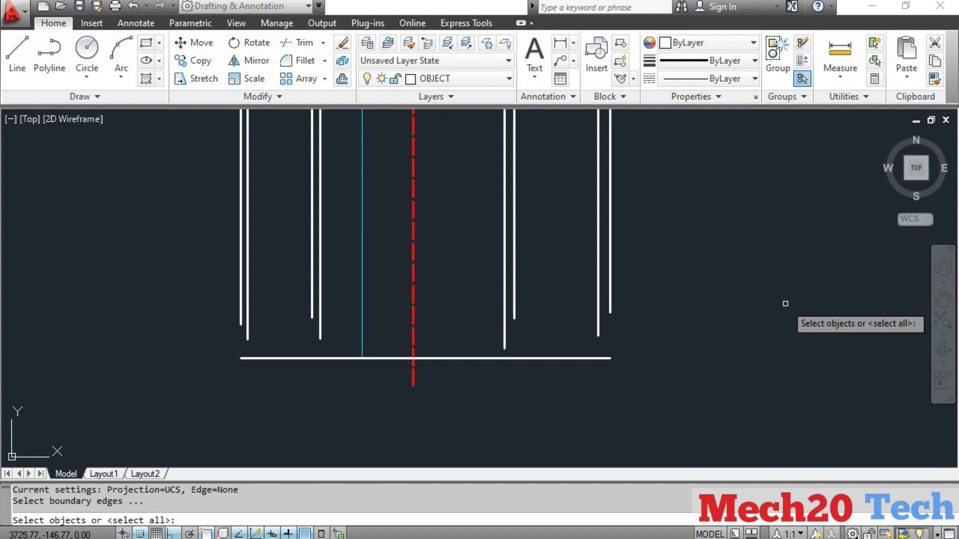
key("Return")
left_click(668, 219)
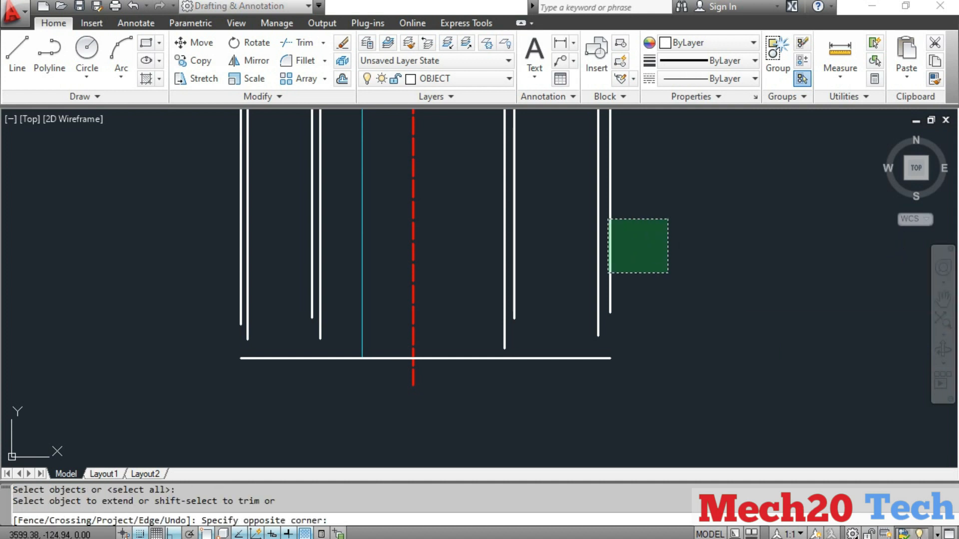
left_click(484, 305)
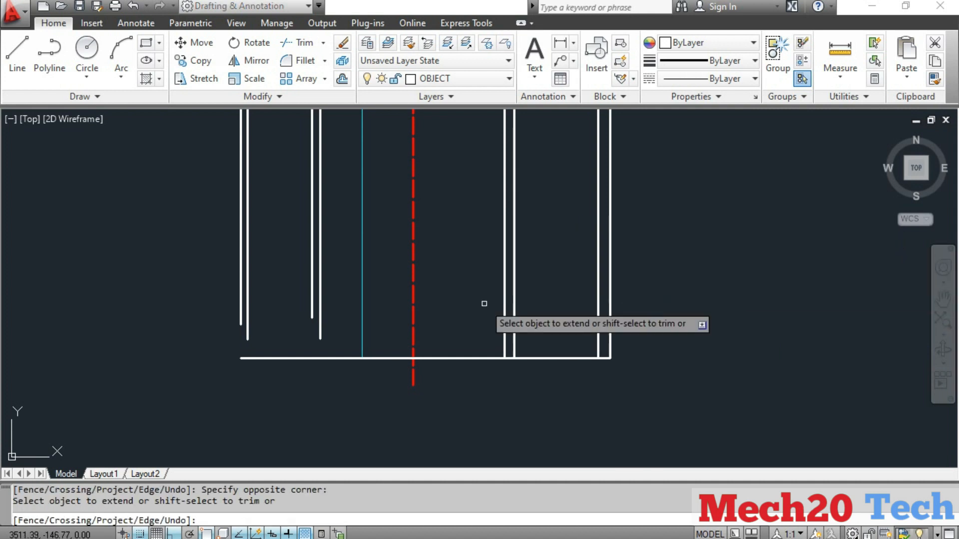
left_click(335, 269)
left_click(193, 341)
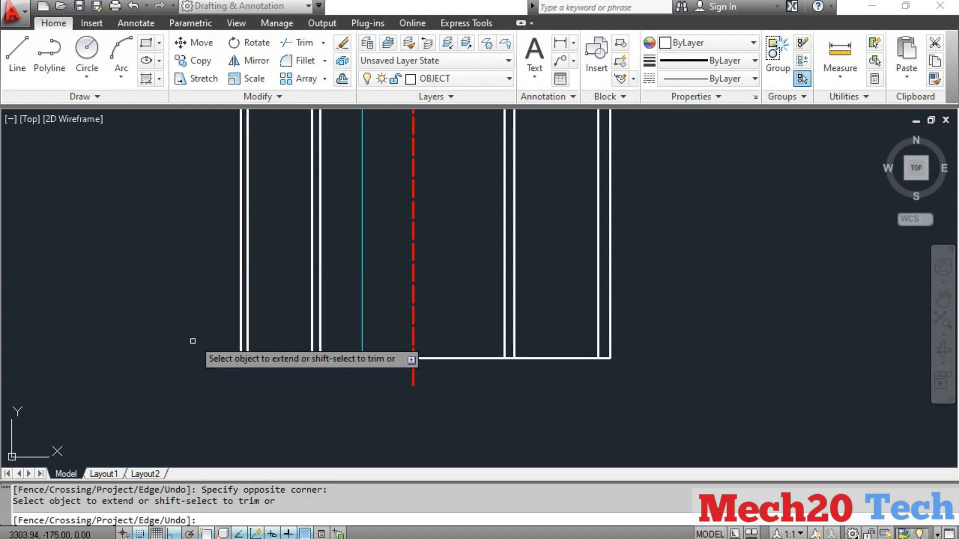
key("Escape")
key("Escape")
key("Escape")
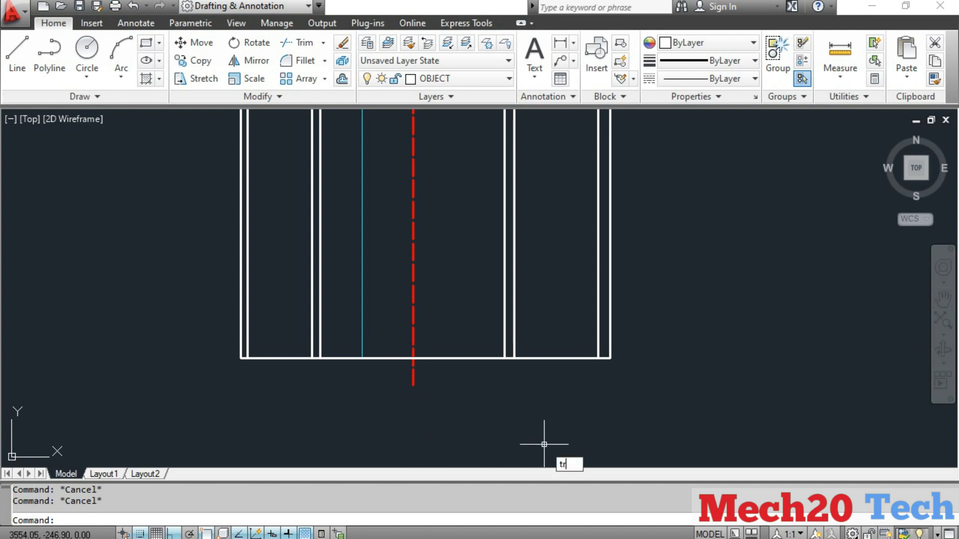
Trim off the part of the dashed joint line that sticks out below the top view's lower edge.
type("trim")
key("Return")
key("Return")
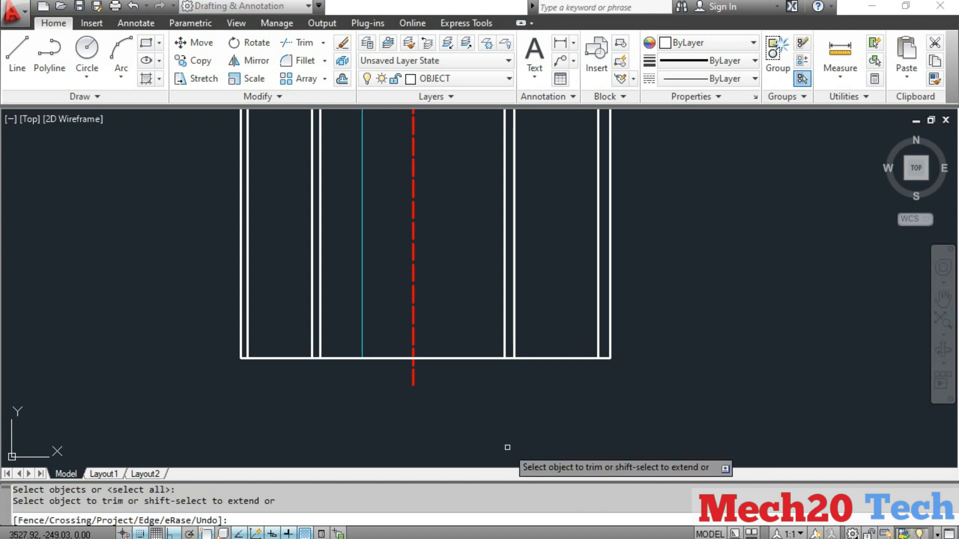
left_click(413, 376)
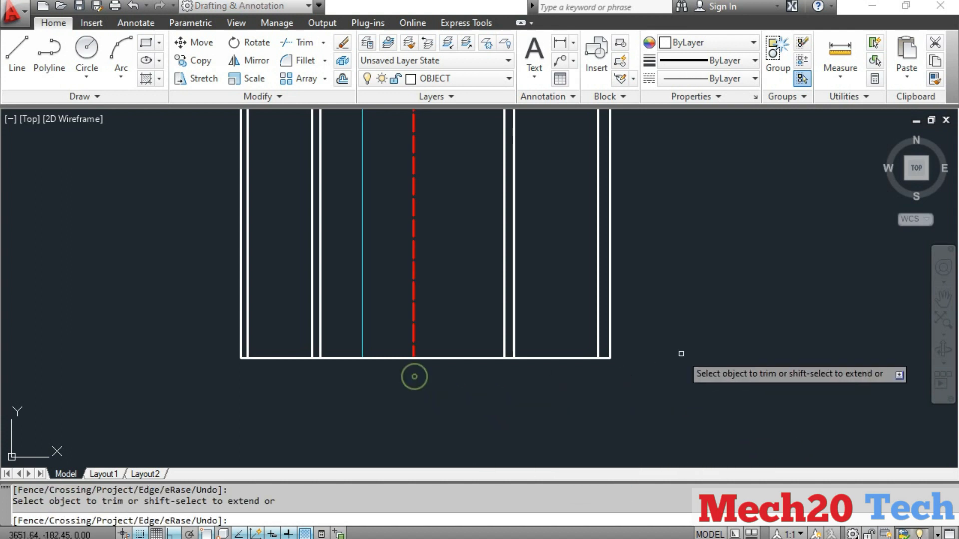
key("Escape")
key("Escape")
Draw a vertical line from the right rivet's centre on the main plate's underside down to the top view's lower edge.
middle_click_drag(721, 278, 706, 417)
key("Return")
key("Return")
key("Return")
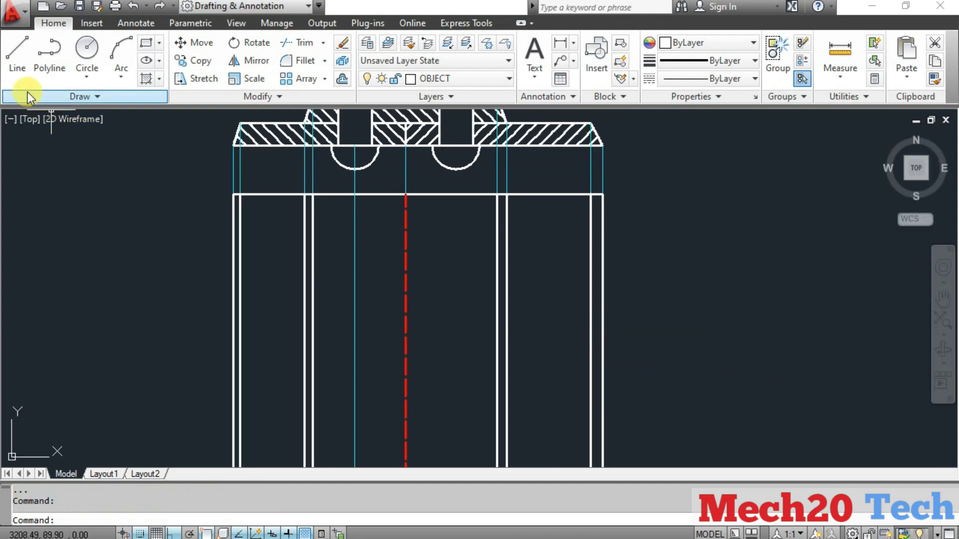
left_click(29, 59)
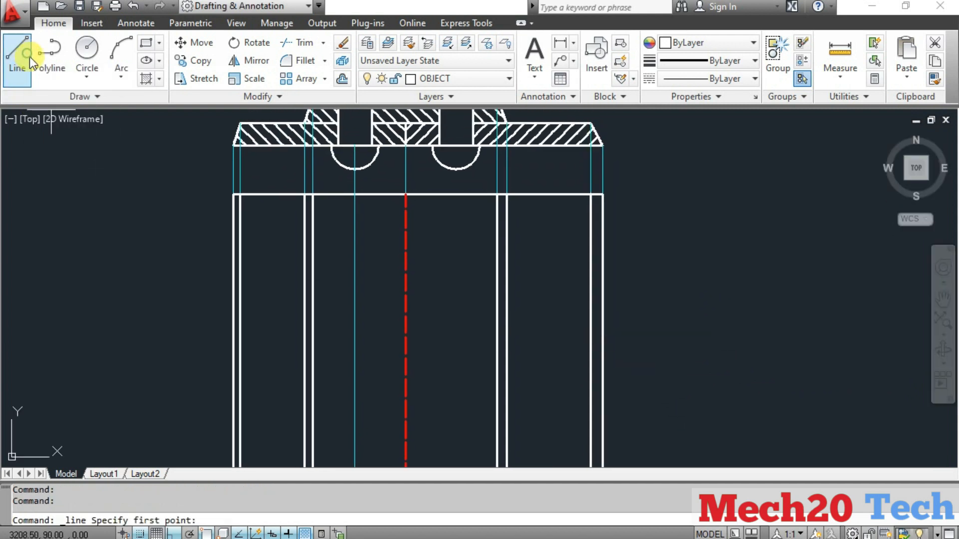
left_click(455, 145)
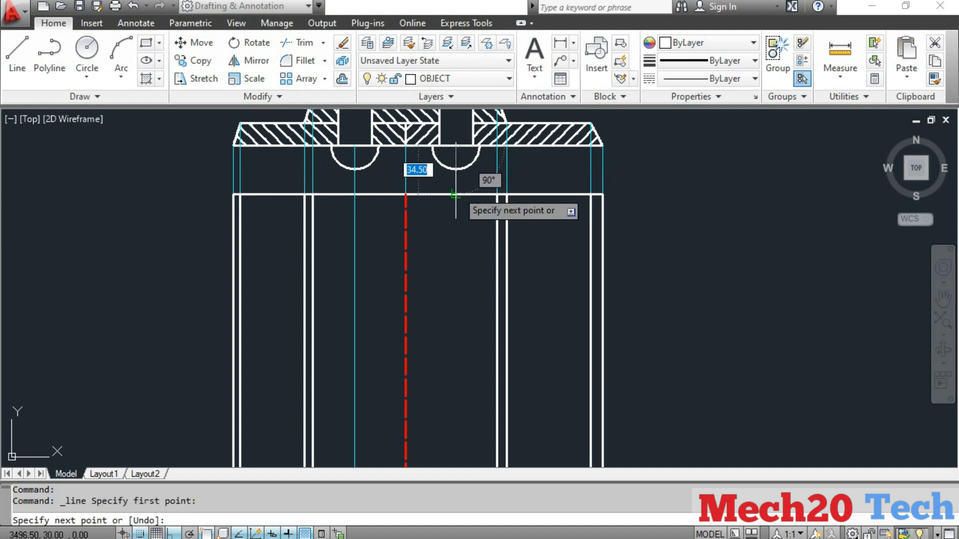
middle_click_drag(466, 366, 454, 180)
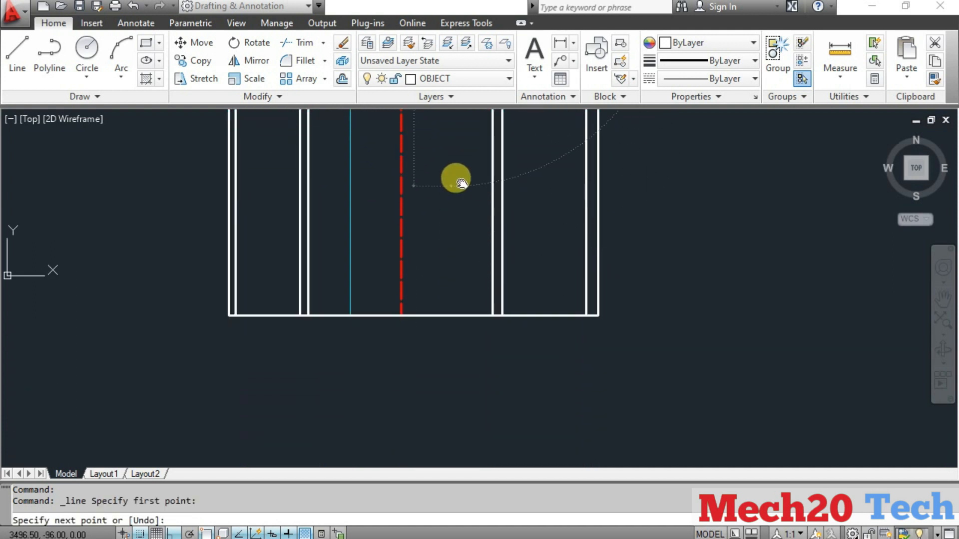
left_click(450, 314)
key("Return")
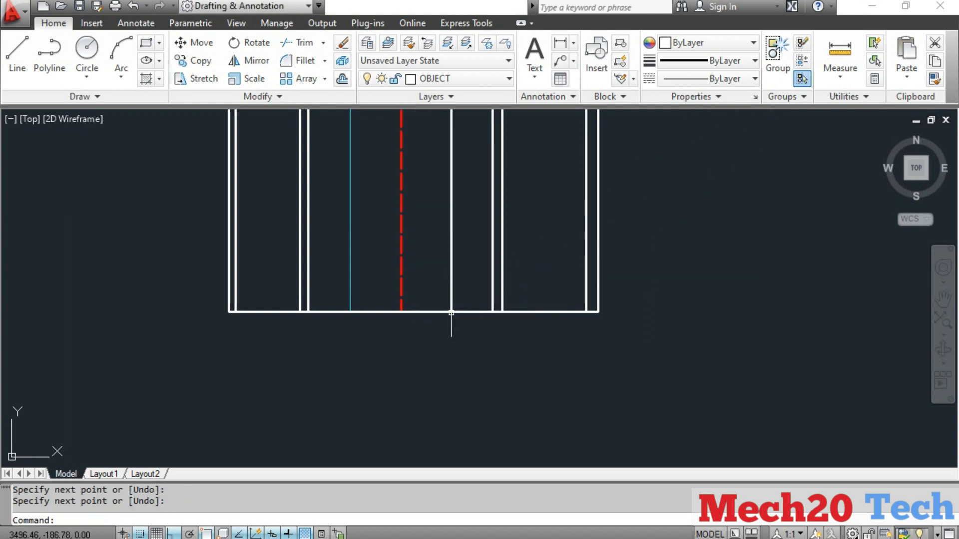
Move the right rivet's centre line to the PROJECTION layer.
left_click(452, 256)
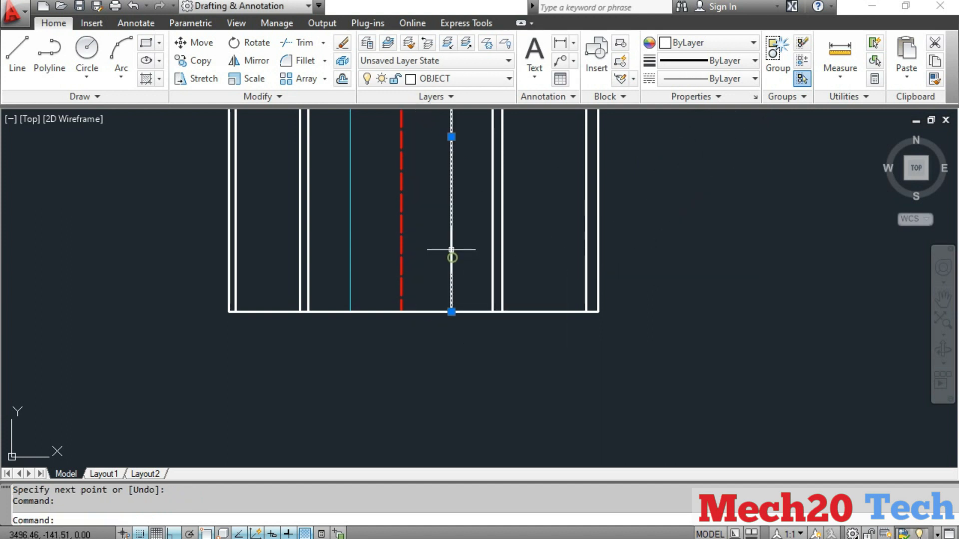
left_click(447, 81)
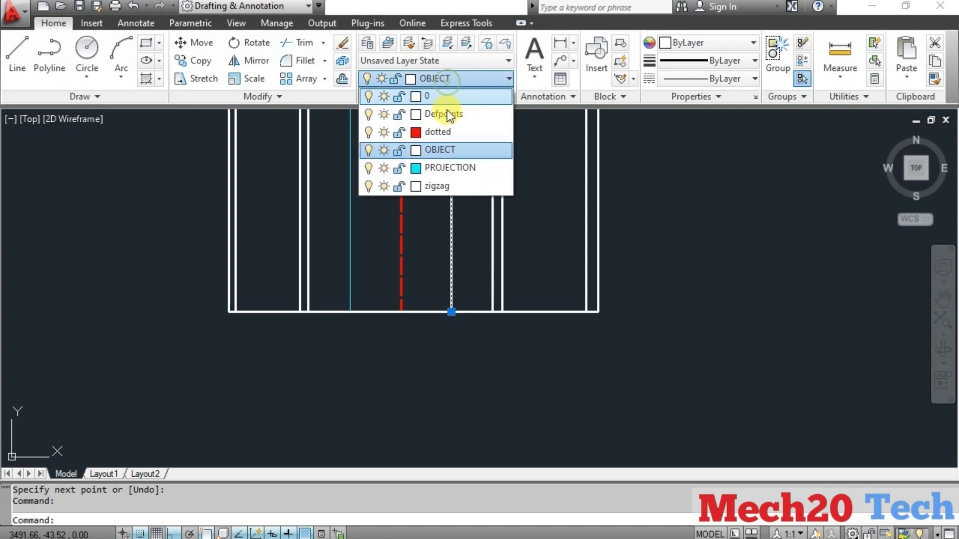
left_click(443, 168)
key("Escape")
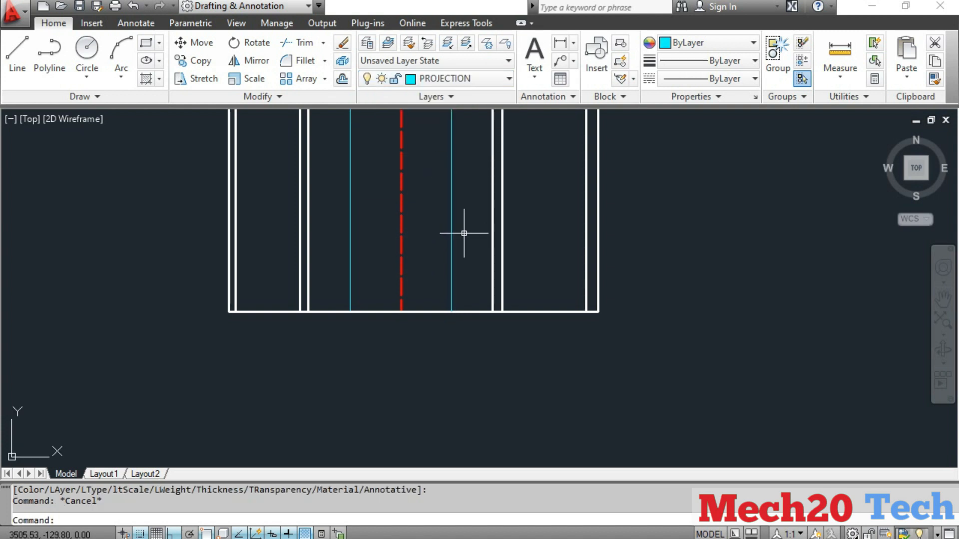
Draw a rivet head circle of radius 16.8 on the left rivet centre line, centred at the end of its uppermost 36 segment in the top view.
mouse_move(469, 229)
middle_mouse_down()
mouse_move(461, 272)
mouse_move(478, 368)
middle_mouse_up()
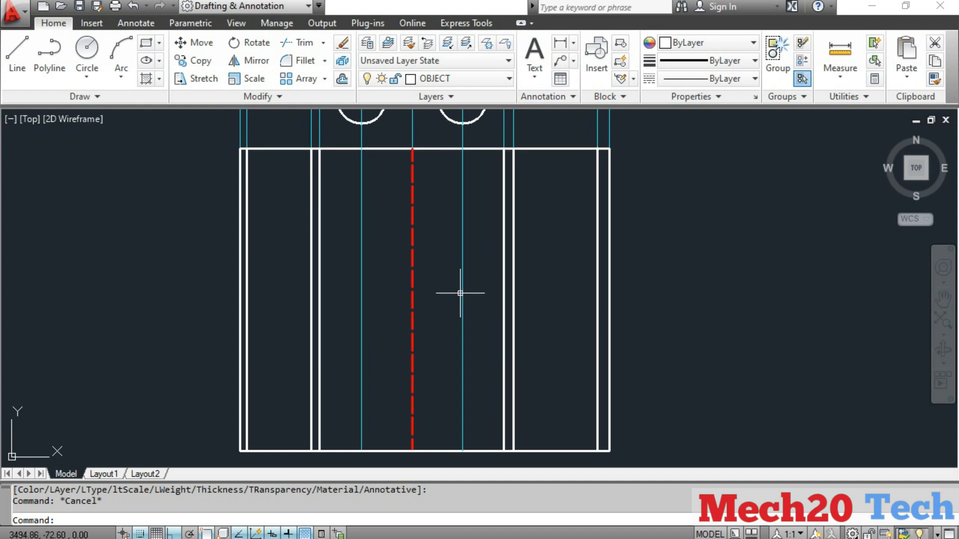
mouse_move(359, 320)
middle_mouse_down()
mouse_move(368, 302)
mouse_move(392, 323)
mouse_move(426, 301)
middle_mouse_up()
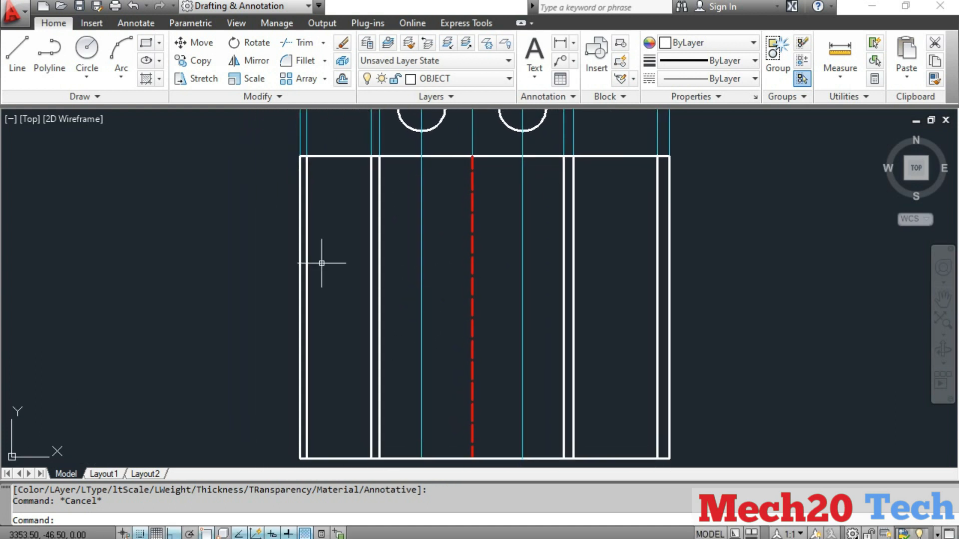
left_click(88, 50)
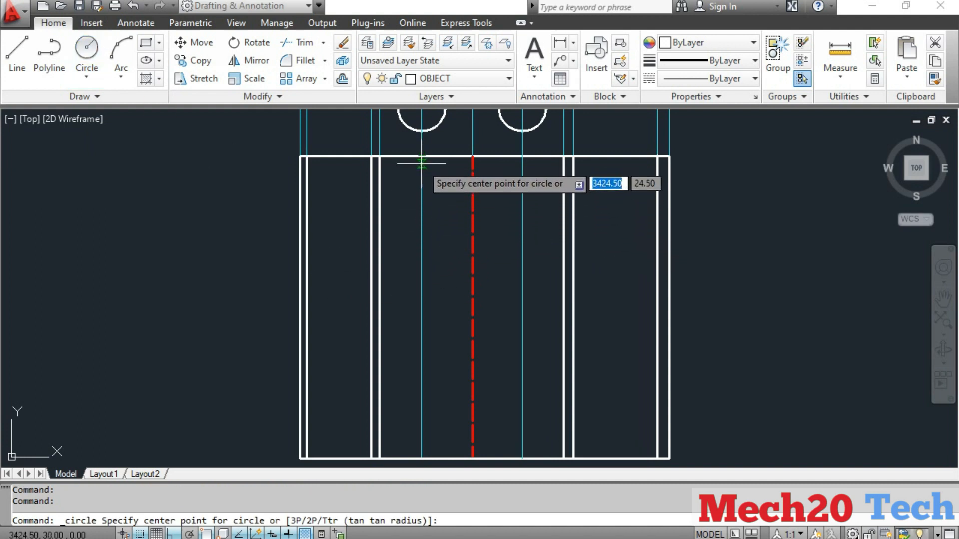
left_click(422, 205)
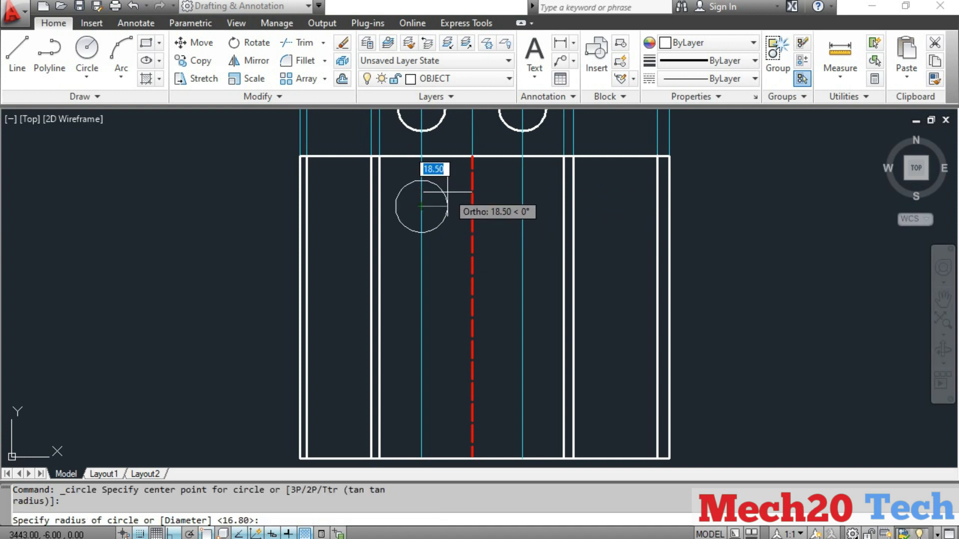
type("16.8")
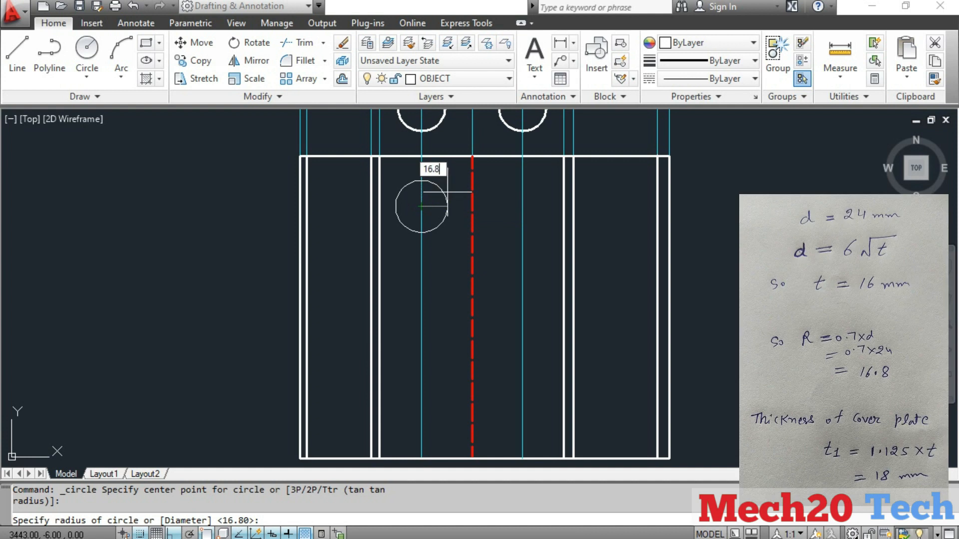
key("Return")
key("Escape")
key("Escape")
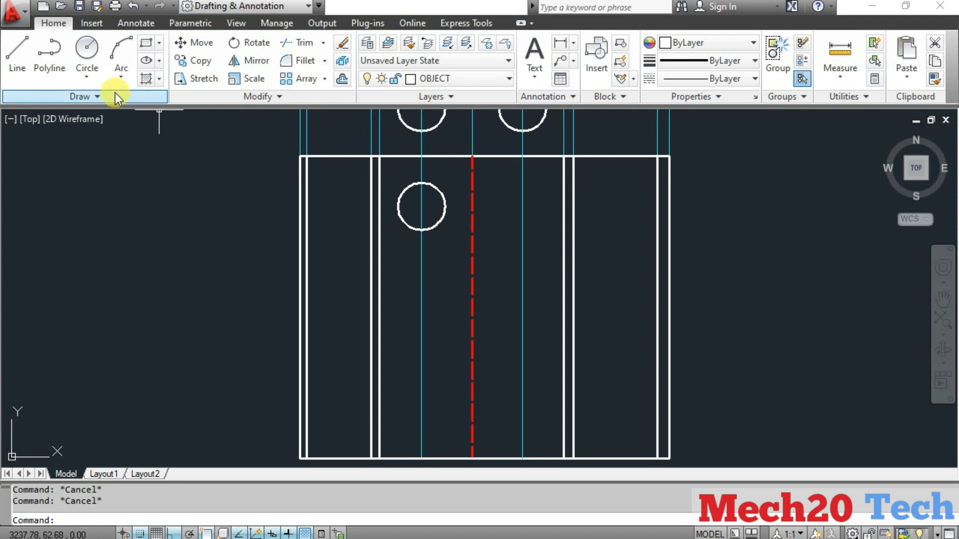
On the dotted layer, draw a circle of radius 12 concentric with the rivet head circle for the hidden shank.
left_click(87, 50)
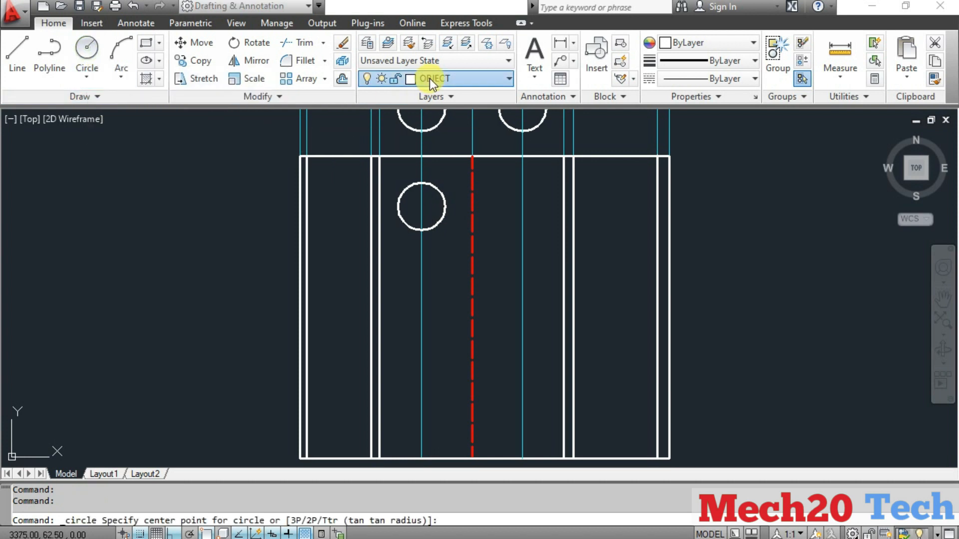
left_click(429, 79)
left_click(442, 134)
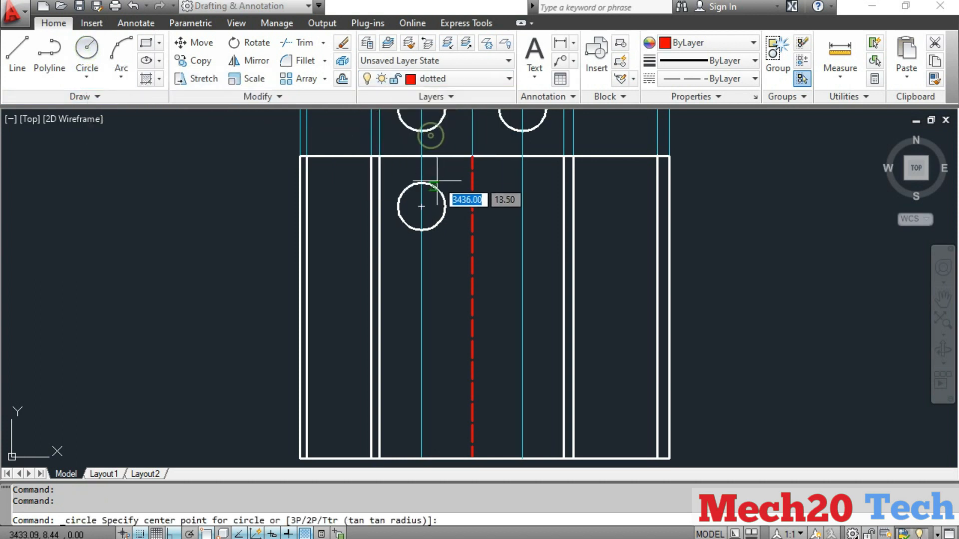
left_click(433, 192)
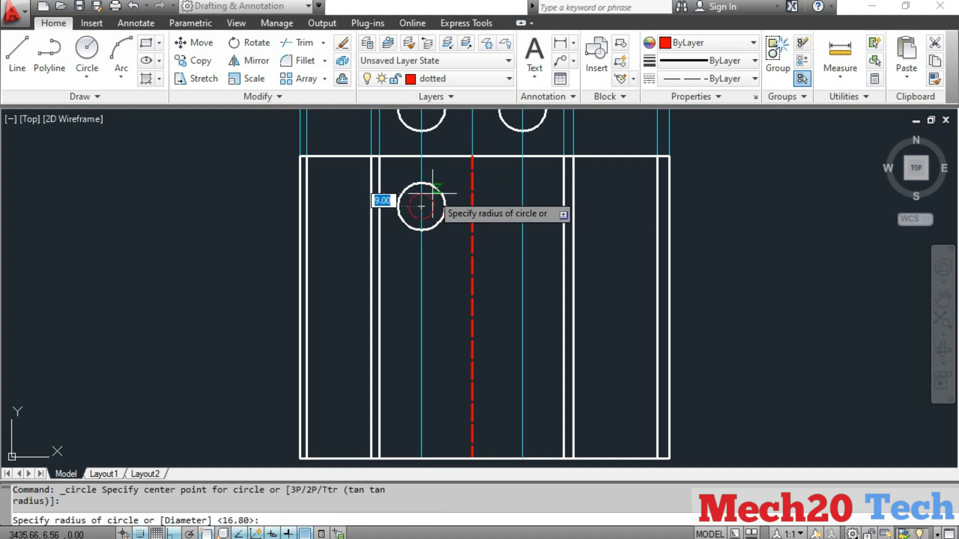
type("12")
key("Return")
key("Escape")
key("Escape")
middle_click_drag(455, 184, 454, 287)
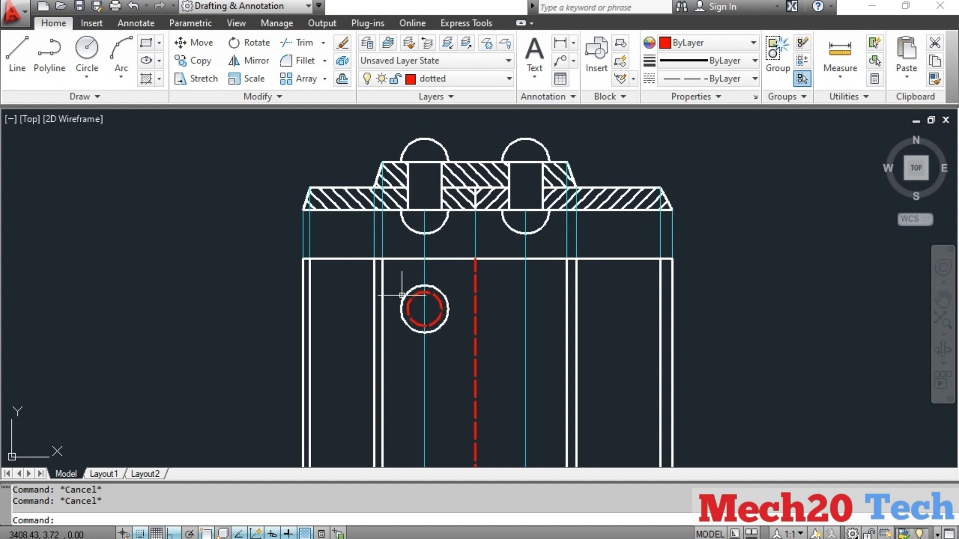
Copy the rivet's head and dotted shank circles from their centre to two more points down the left rivet centre line at 72 mm pitch.
left_click(393, 270)
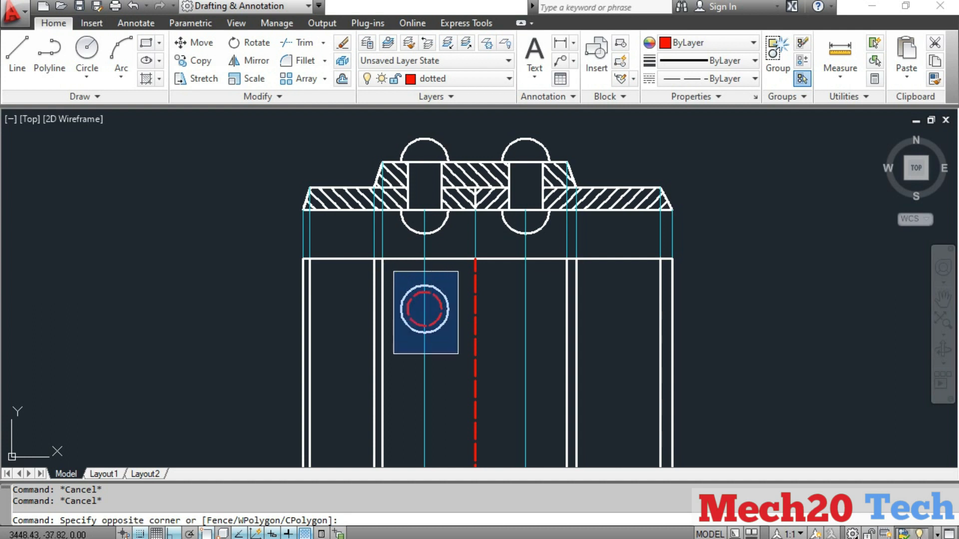
left_click(459, 354)
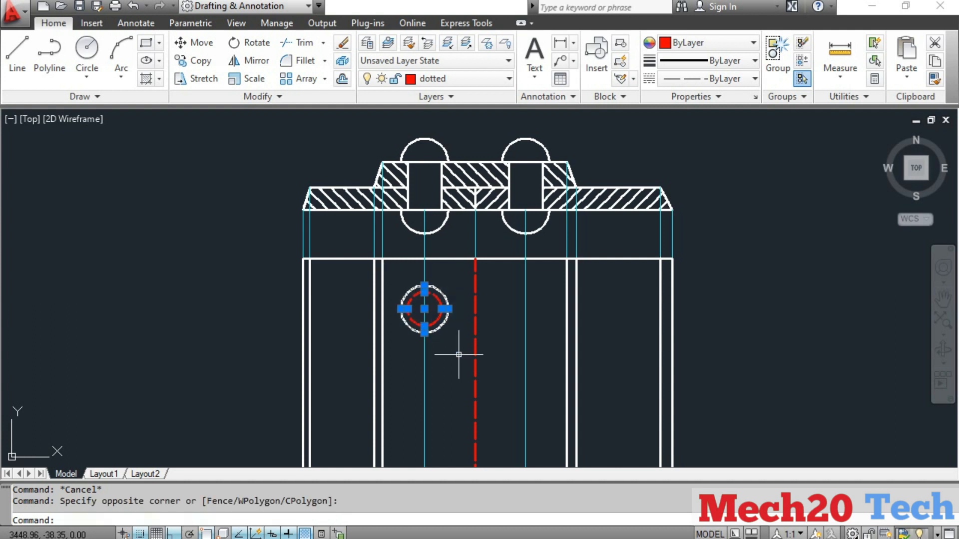
left_click(197, 62)
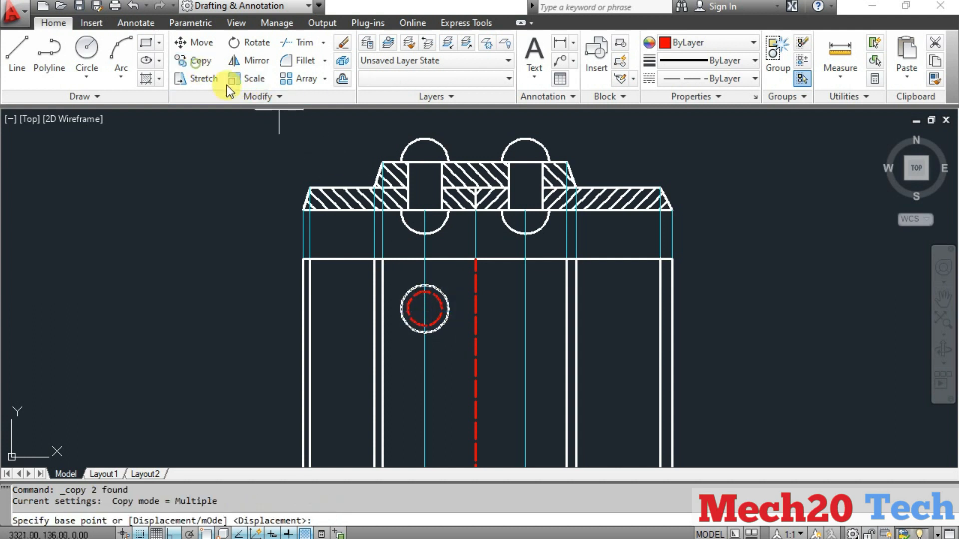
left_click(424, 309)
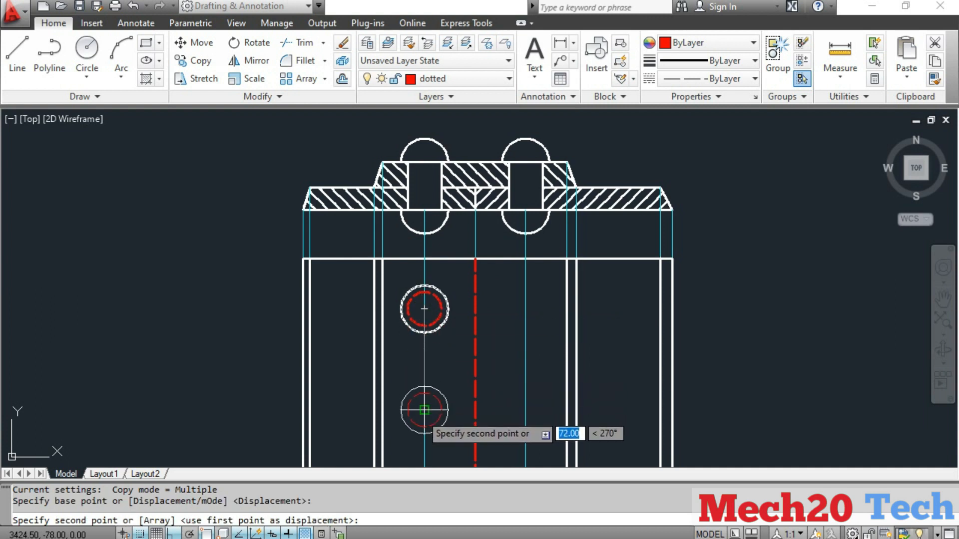
left_click(424, 409)
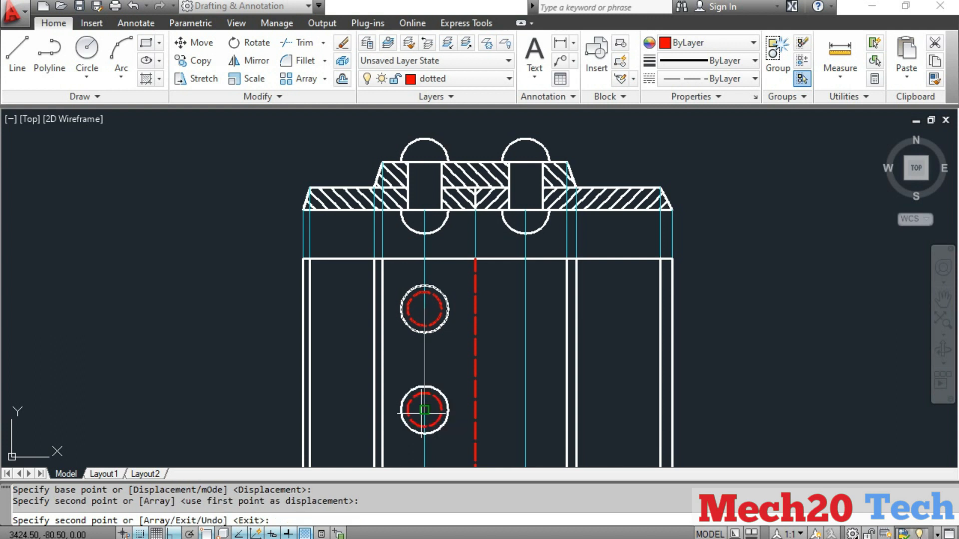
middle_click_drag(424, 402, 425, 216)
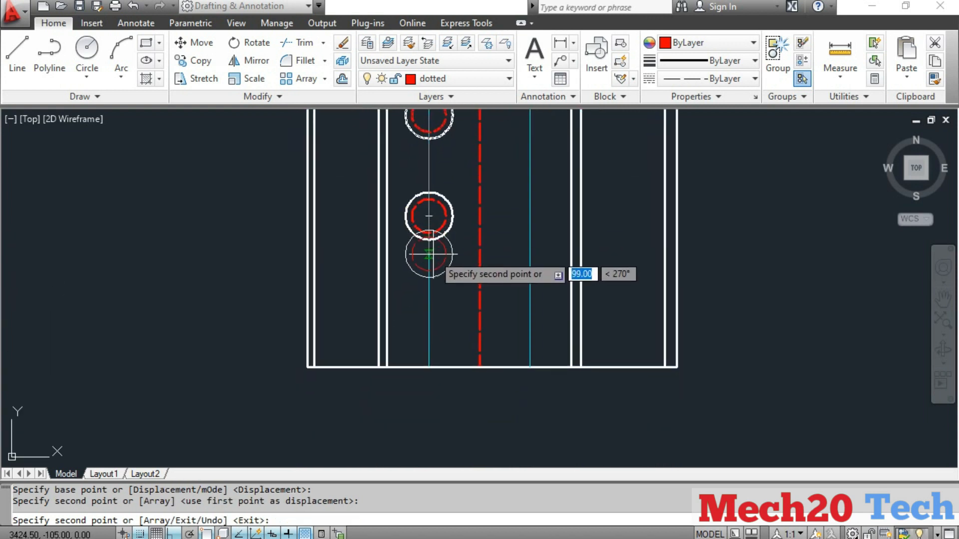
left_click(429, 317)
key("Escape")
Copy the left column's three rivets and the centre-line segments between them 72 mm horizontally onto the right rivet centre line.
middle_click_drag(567, 230, 559, 297)
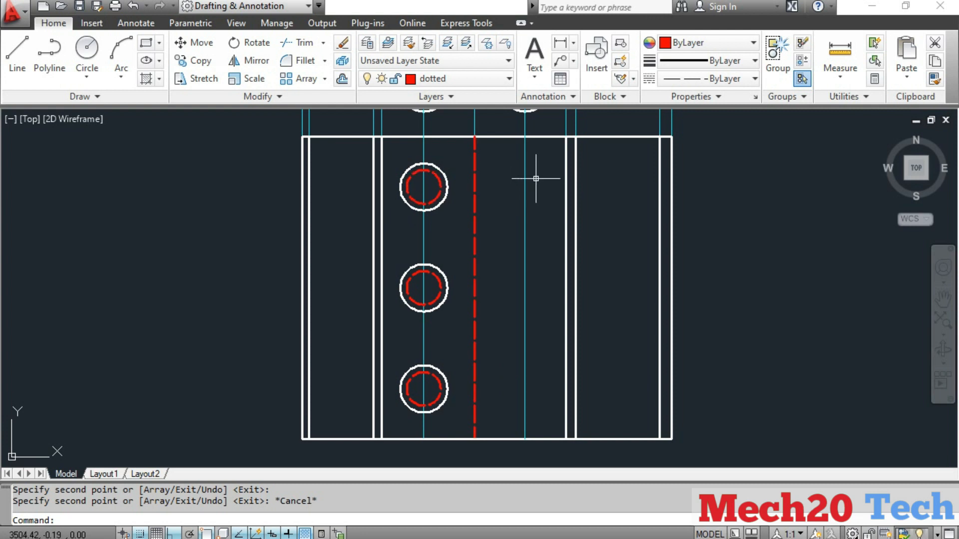
left_click(390, 150)
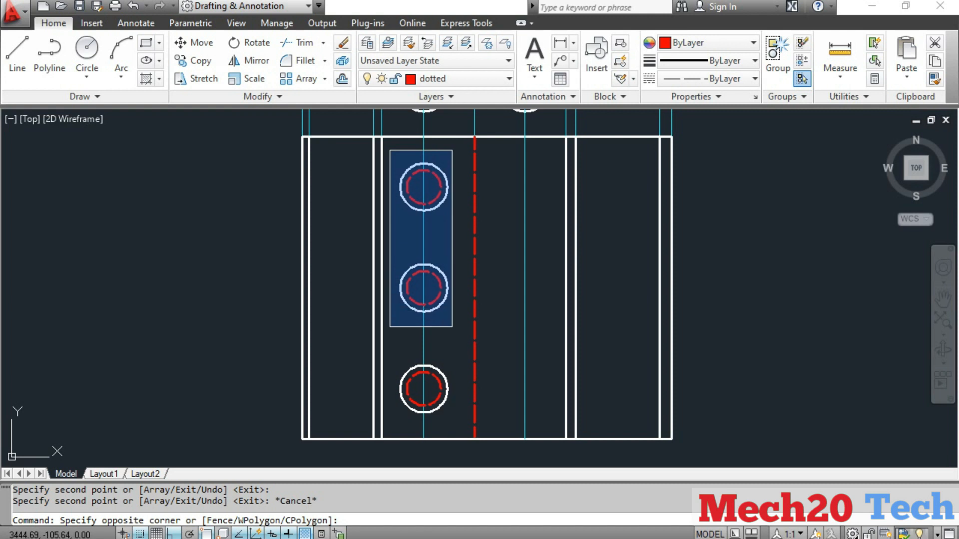
left_click(460, 428)
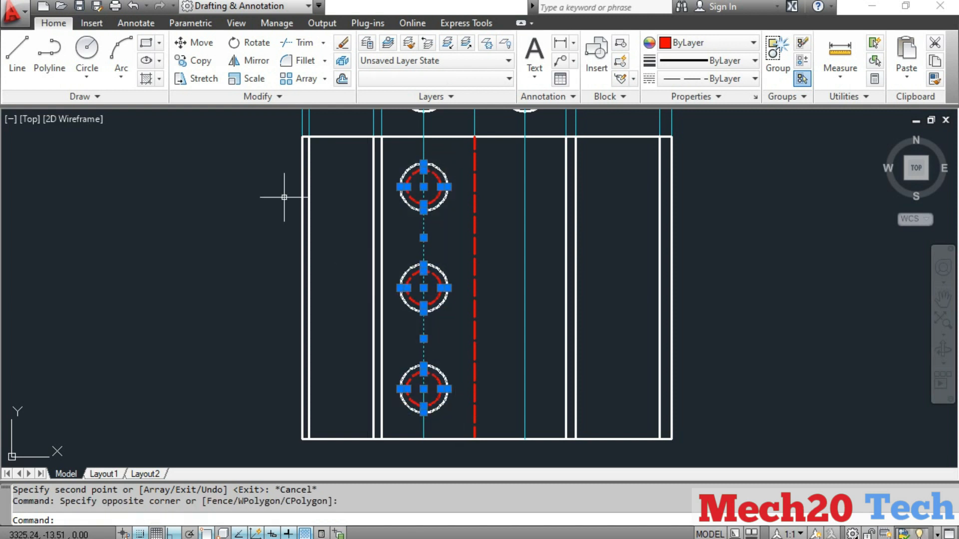
left_click(199, 63)
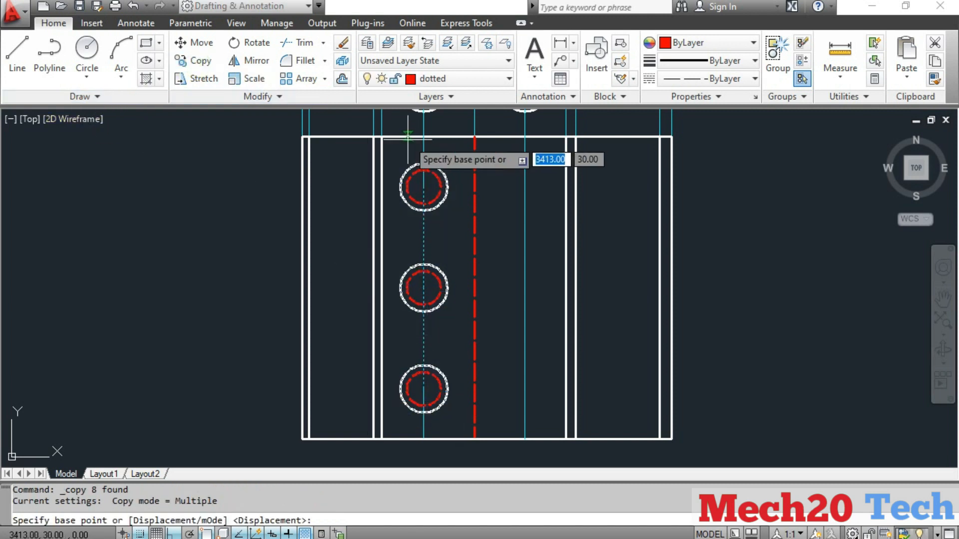
left_click(423, 187)
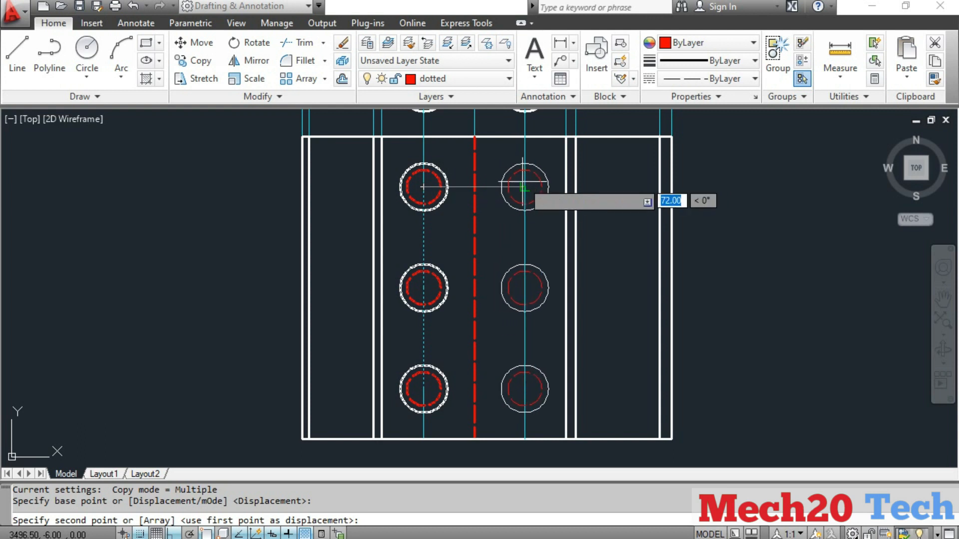
left_click(524, 187)
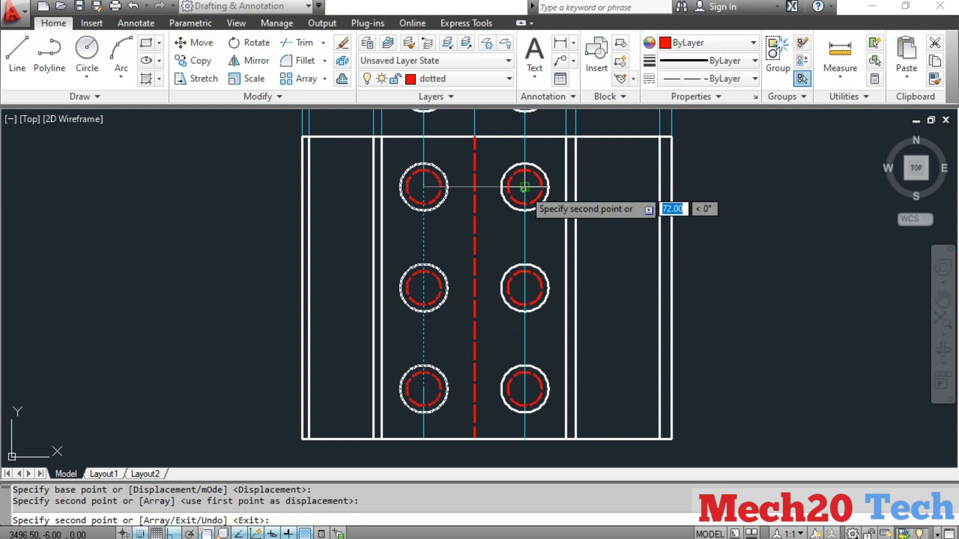
key("Escape")
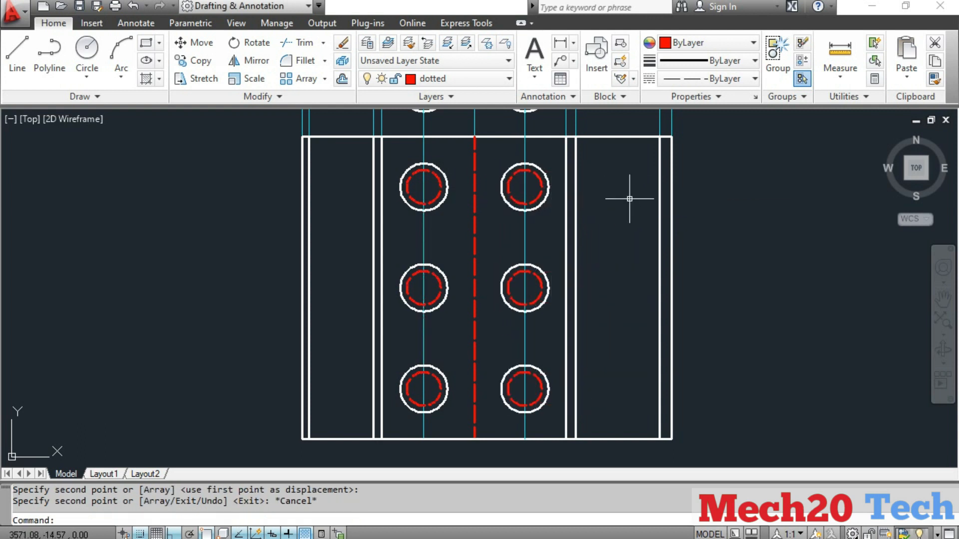
key("Escape")
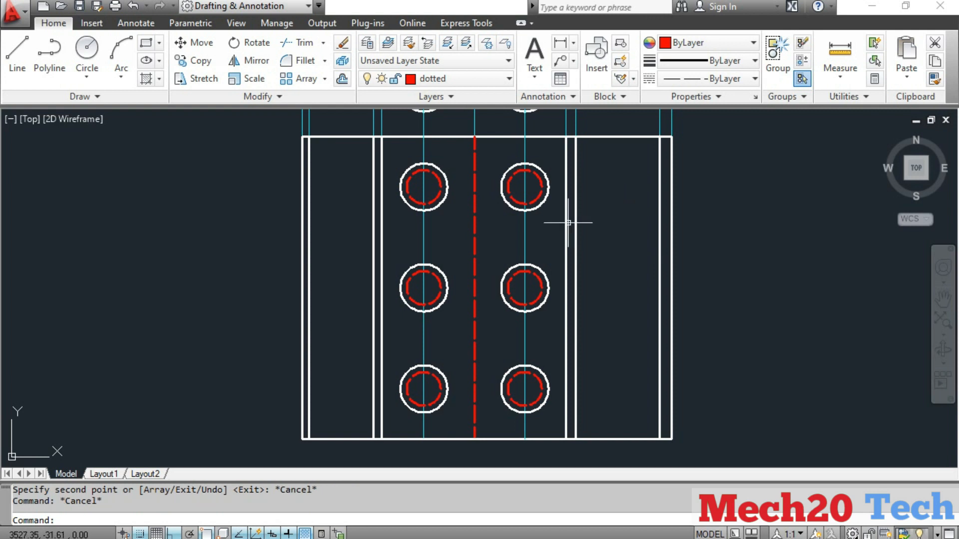
scroll(850, 336, "down", 4)
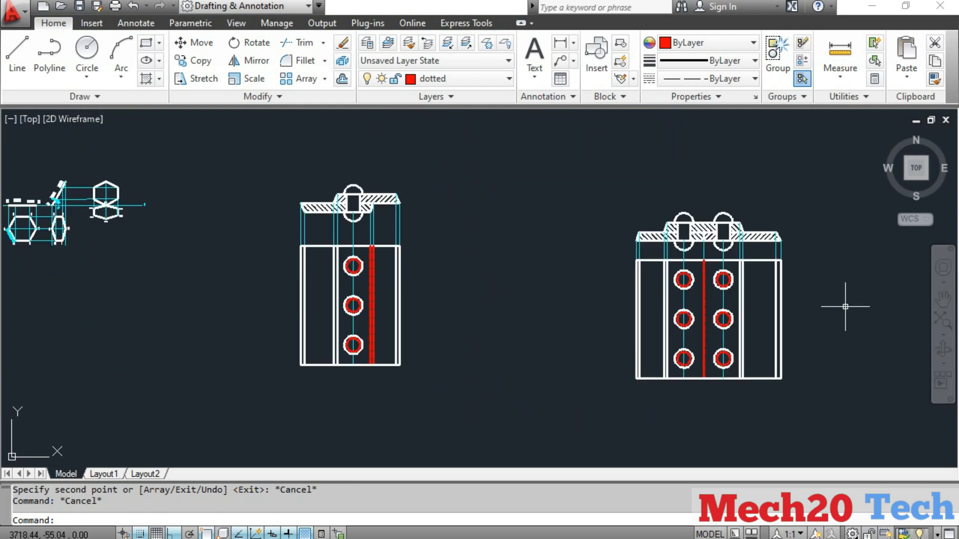
scroll(851, 308, "up", 3)
middle_click_drag(845, 307, 823, 312)
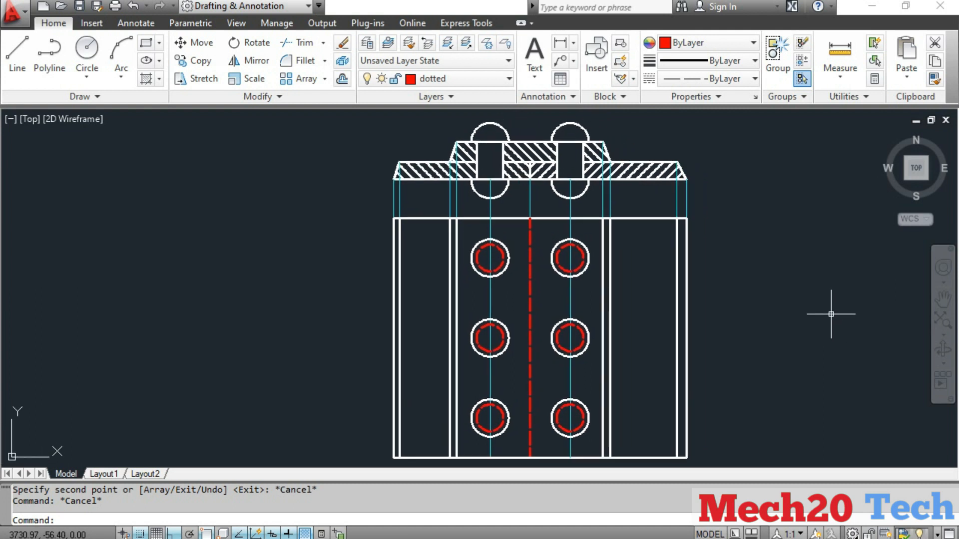